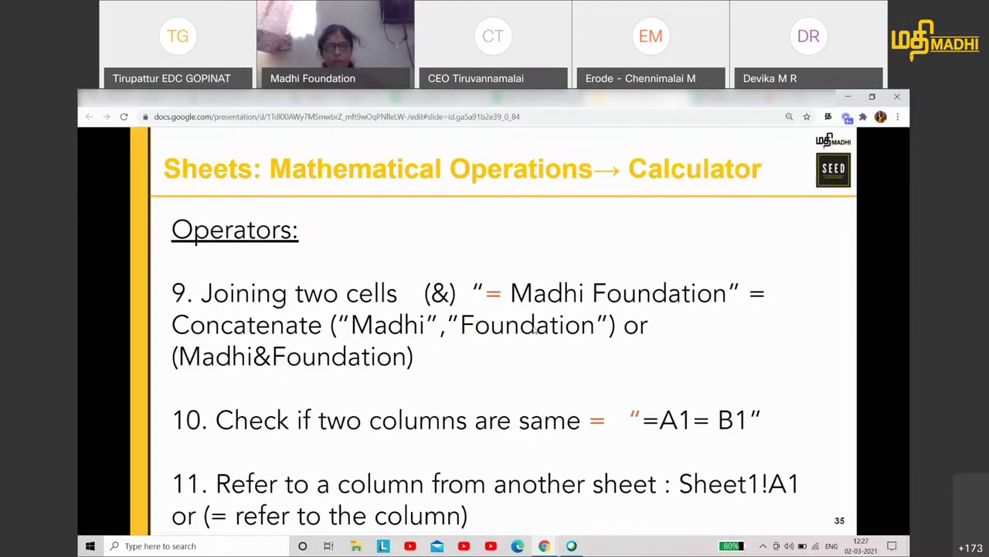
Switch from the Operators slide to the SEED session 10 spreadsheet tab
{"action": "key", "text": "ctrl+Tab"}
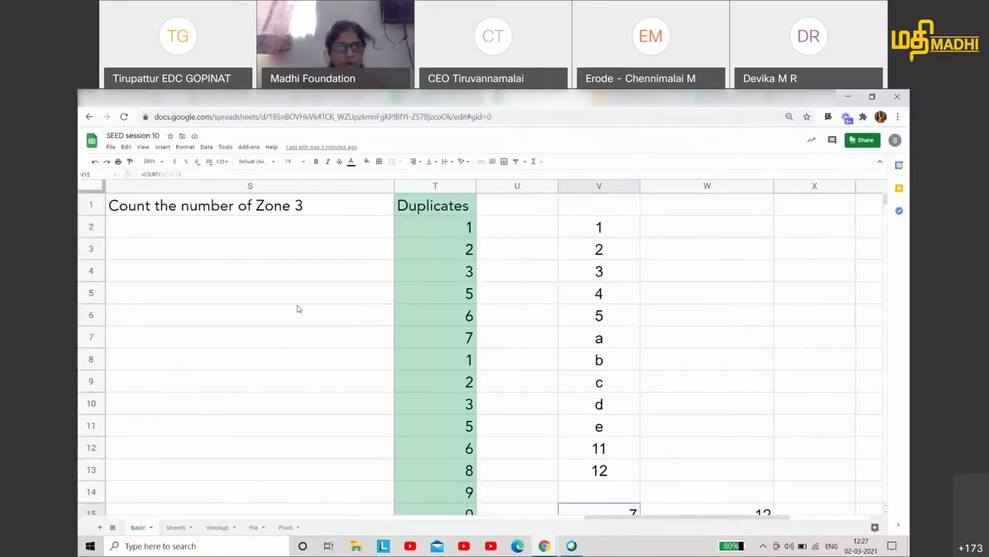
Look over the sheet and inspect the Kanchipuram and Walajabad values in M2 and N2
{"action": "scroll", "coordinate": [298, 308], "scroll_direction": "down", "scroll_amount": 1}
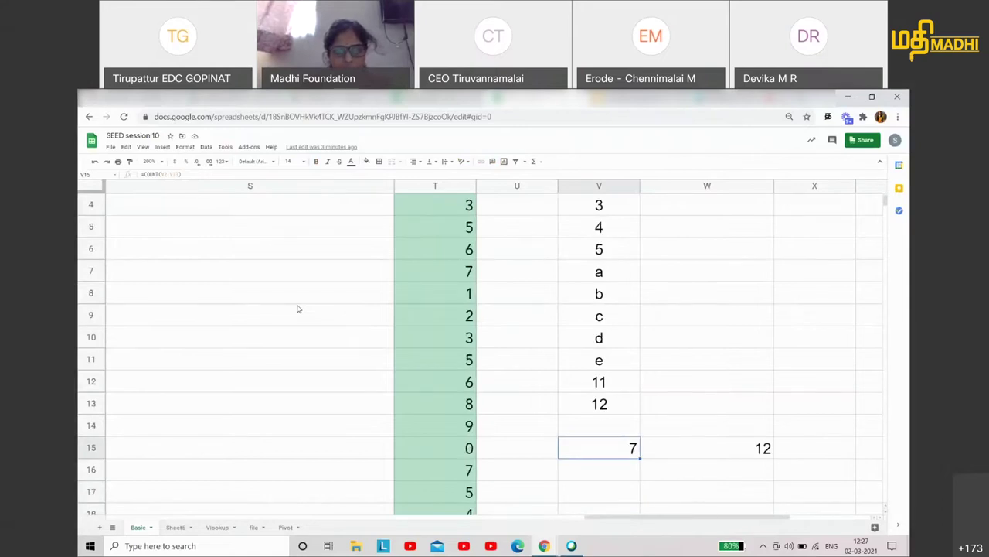
{"action": "scroll", "coordinate": [298, 308], "scroll_direction": "down", "scroll_amount": 1}
{"action": "scroll", "coordinate": [298, 308], "scroll_direction": "up", "scroll_amount": 2}
{"action": "scroll", "coordinate": [298, 308], "scroll_direction": "left", "scroll_amount": 5}
{"action": "scroll", "coordinate": [298, 308], "scroll_direction": "left", "scroll_amount": 2}
{"action": "scroll", "coordinate": [298, 309], "scroll_direction": "right", "scroll_amount": 2}
{"action": "scroll", "coordinate": [298, 308], "scroll_direction": "right", "scroll_amount": 1}
{"action": "scroll", "coordinate": [298, 308], "scroll_direction": "right", "scroll_amount": 2}
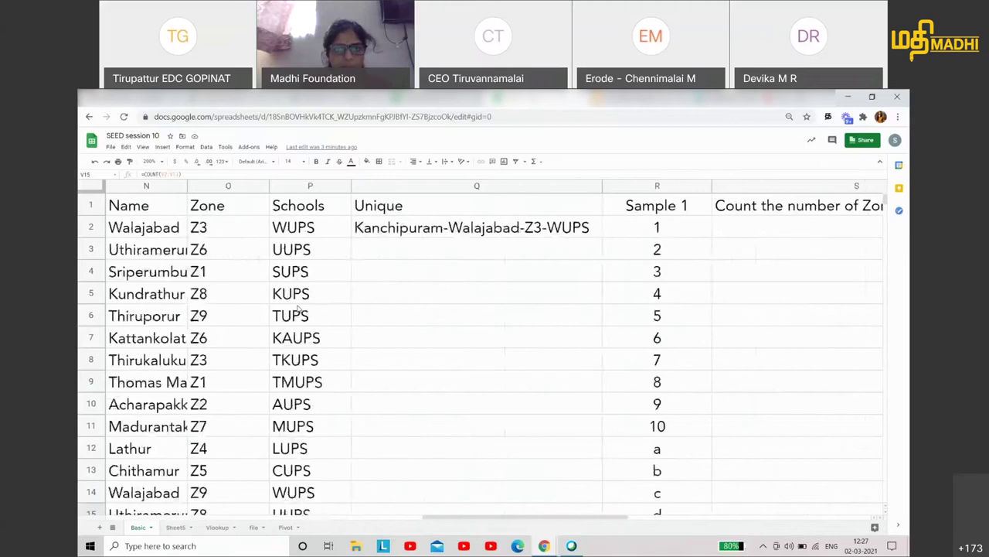
{"action": "scroll", "coordinate": [298, 309], "scroll_direction": "left", "scroll_amount": 1}
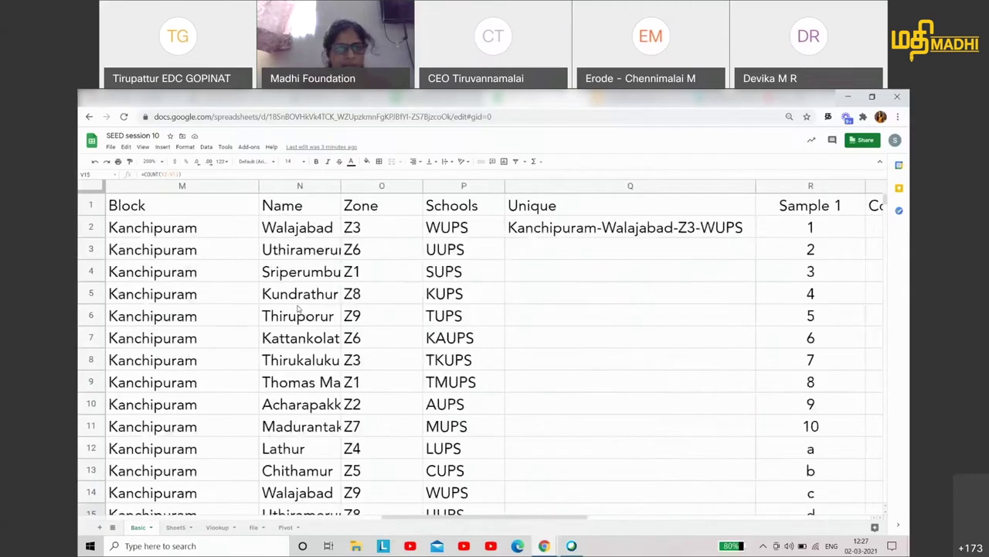
{"action": "left_click", "coordinate": [194, 230]}
{"action": "left_click", "coordinate": [283, 231]}
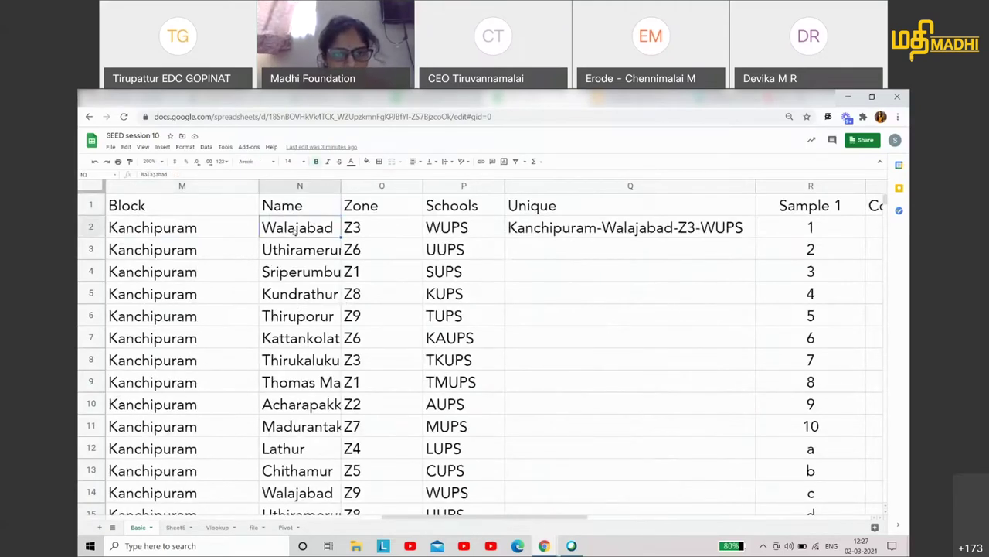
Rename header M1 to 'District' and N1 to 'Block'
{"action": "left_click", "coordinate": [155, 205]}
{"action": "type", "text": "District"}
{"action": "key", "text": "Tab"}
{"action": "type", "text": "Block"}
{"action": "key", "text": "Tab"}
{"action": "key", "text": "Tab"}
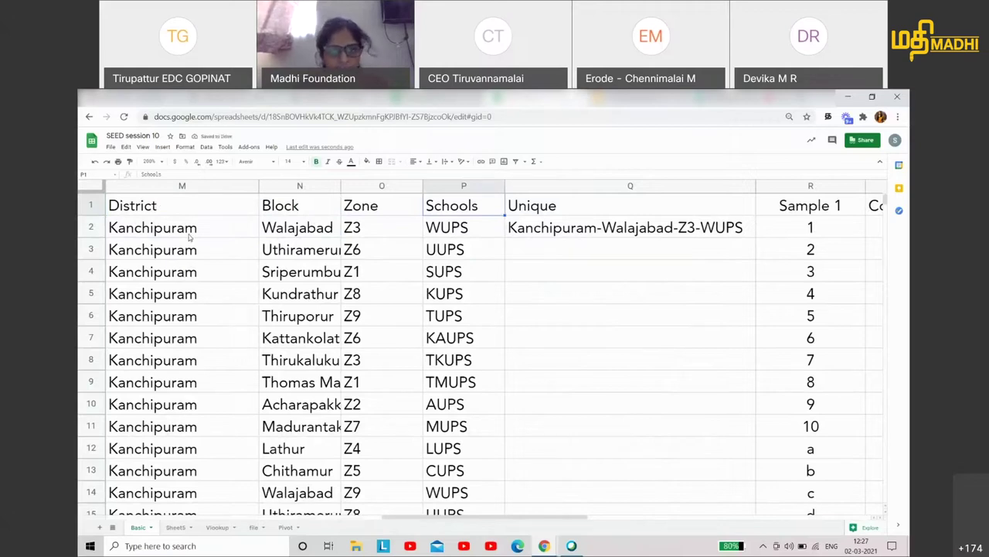
Step through row 2's Kanchipuram, Walajabad, Z3 and WUPS values, then select Q3
{"action": "left_click", "coordinate": [170, 234]}
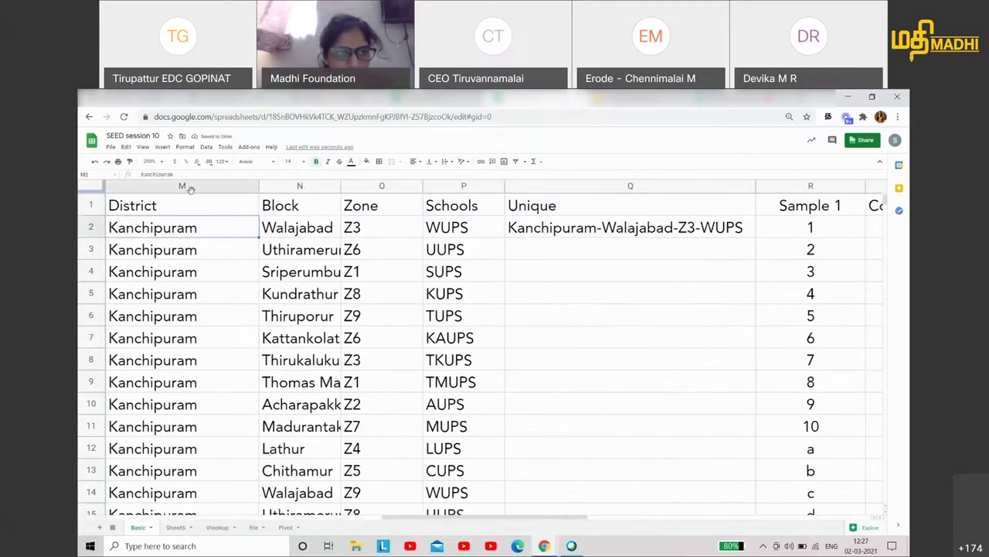
{"action": "key", "text": "Tab"}
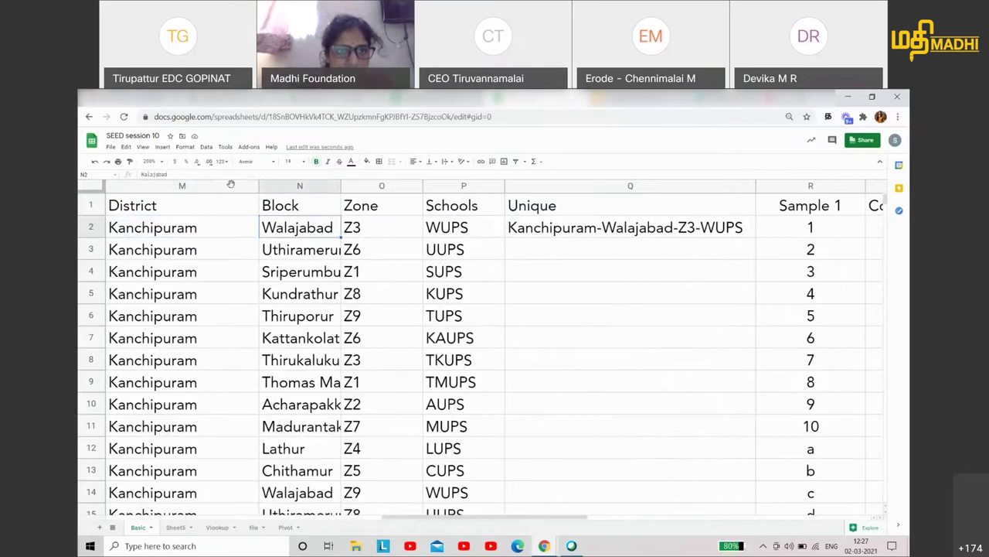
{"action": "left_click", "coordinate": [352, 224]}
{"action": "left_click", "coordinate": [433, 233]}
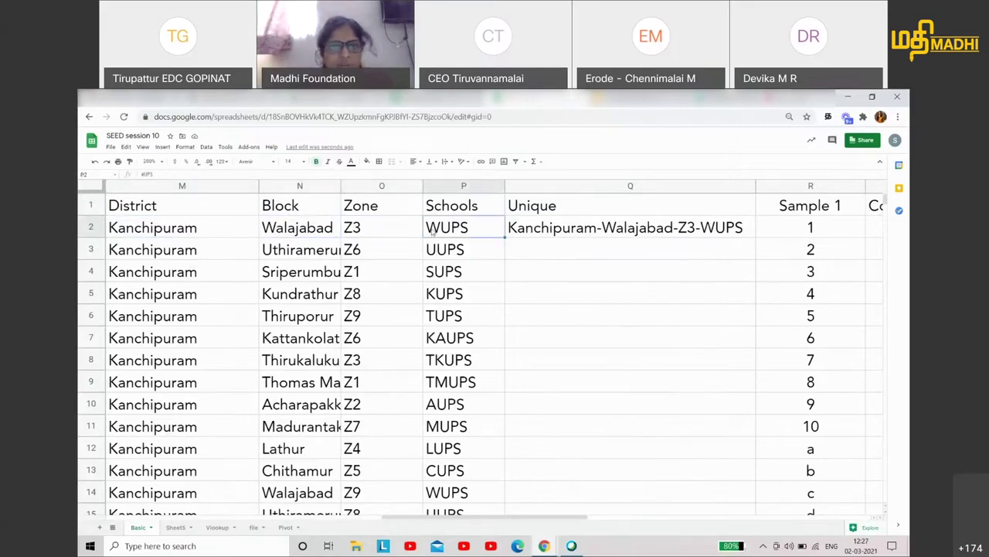
{"action": "left_click", "coordinate": [520, 256]}
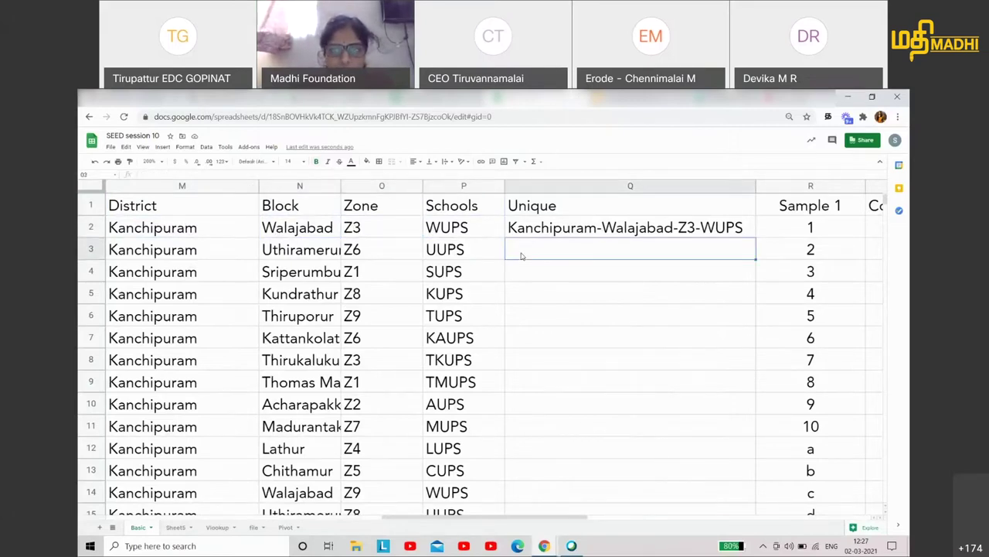
Type 'Kanchipuram-uthiramerur-Z6-UUPS' into Q3, then start a trial =M4&"- formula in Q4 and delete it
{"action": "type", "text": "Kanchipuram-"}
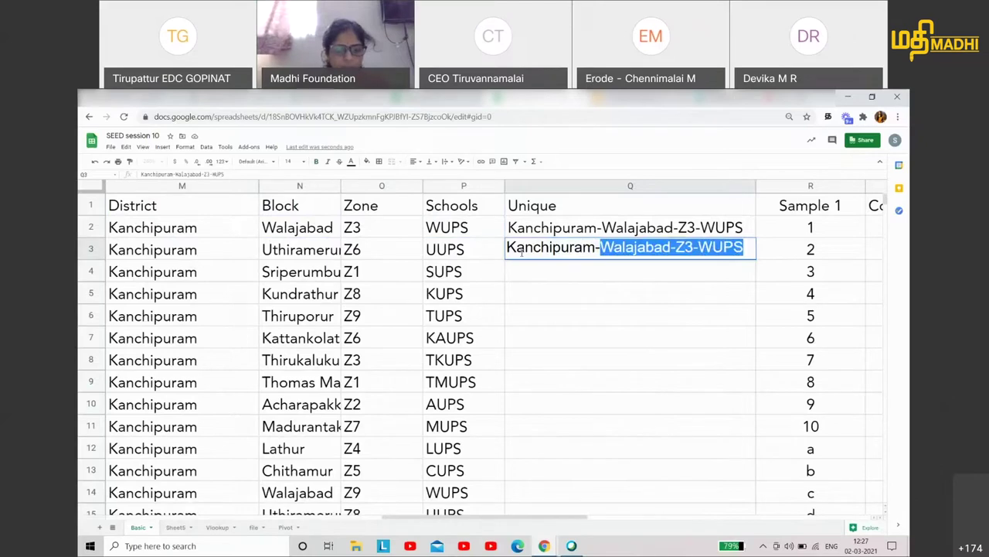
{"action": "type", "text": "uthiramerur"}
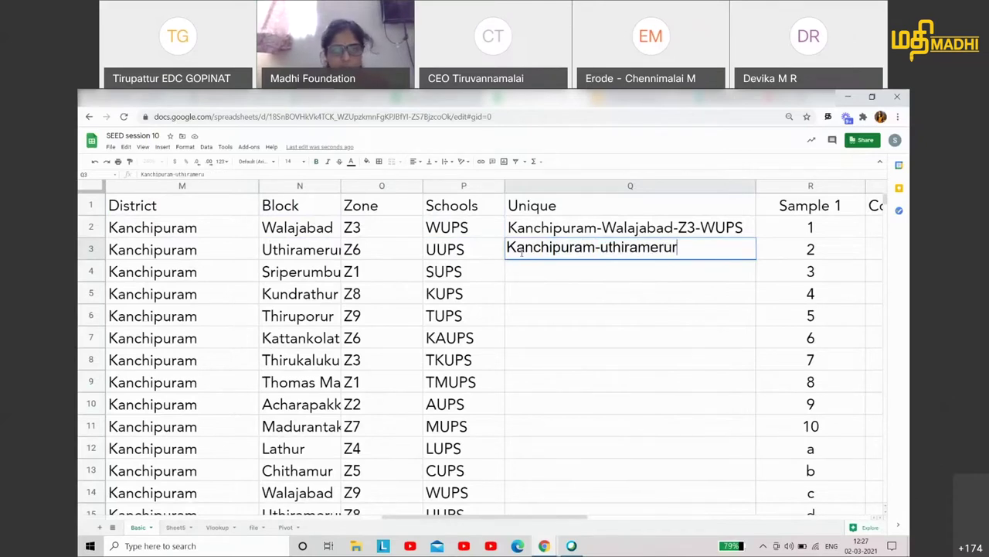
{"action": "type", "text": "-Z6-"}
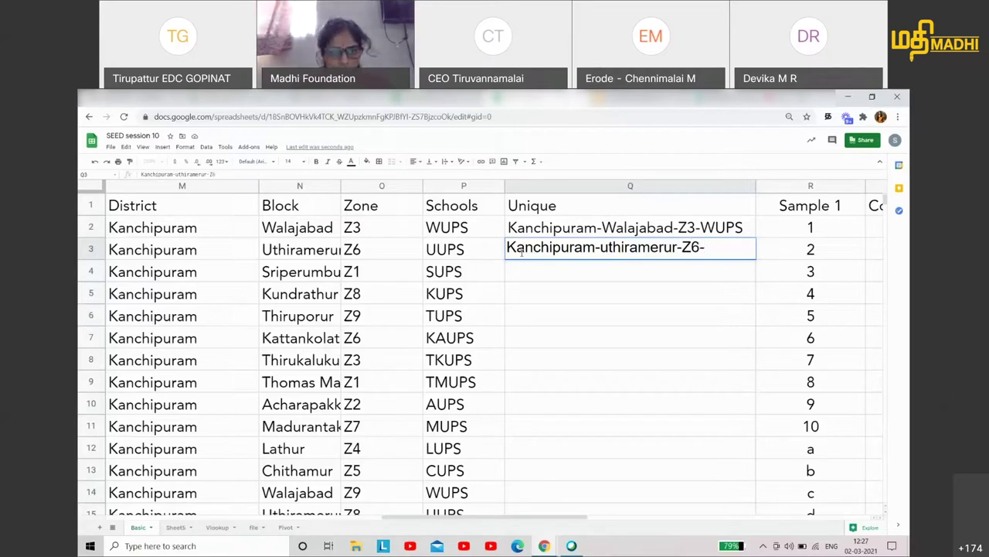
{"action": "type", "text": "UUPS"}
{"action": "key", "text": "Return"}
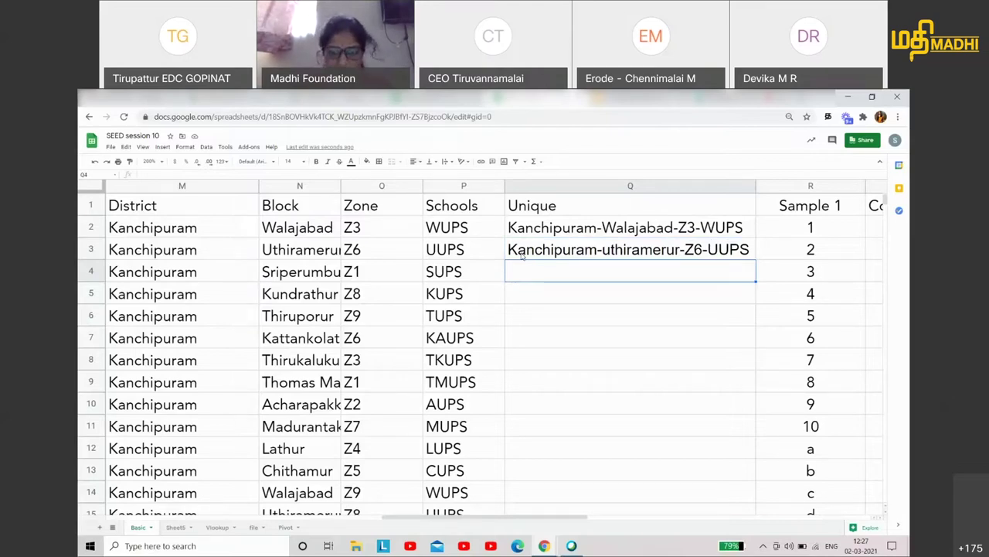
{"action": "type", "text": "="}
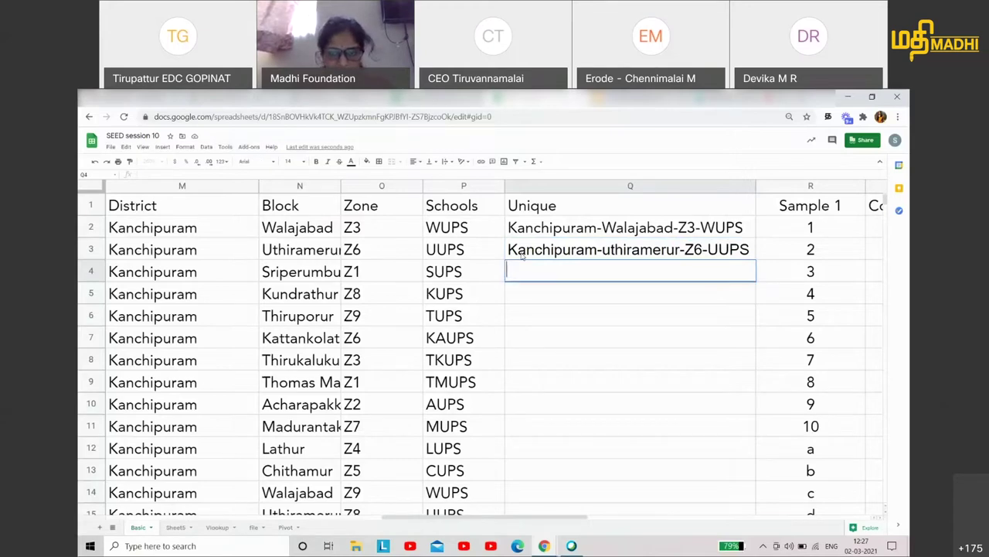
{"action": "left_click", "coordinate": [145, 280]}
{"action": "type", "text": "&\" -"}
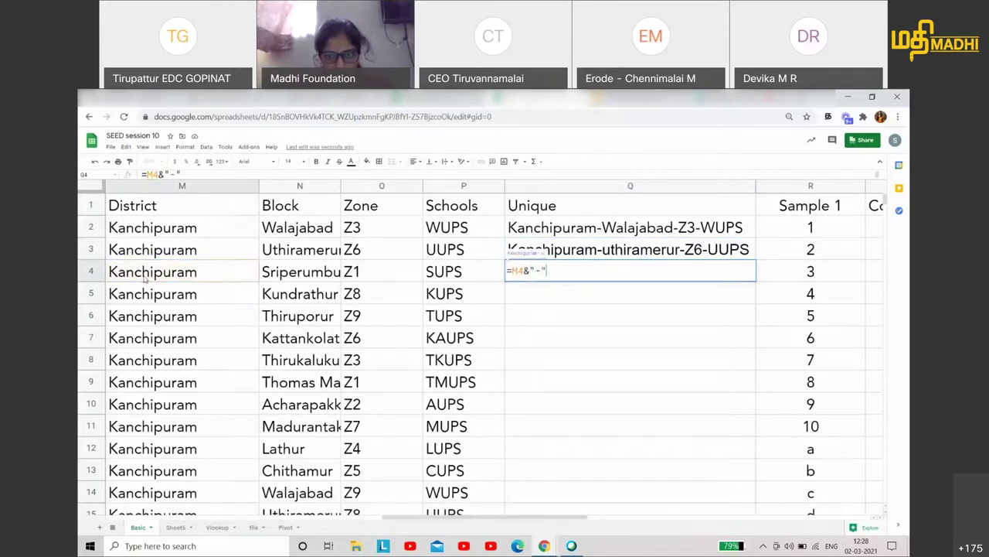
{"action": "left_click", "coordinate": [145, 280]}
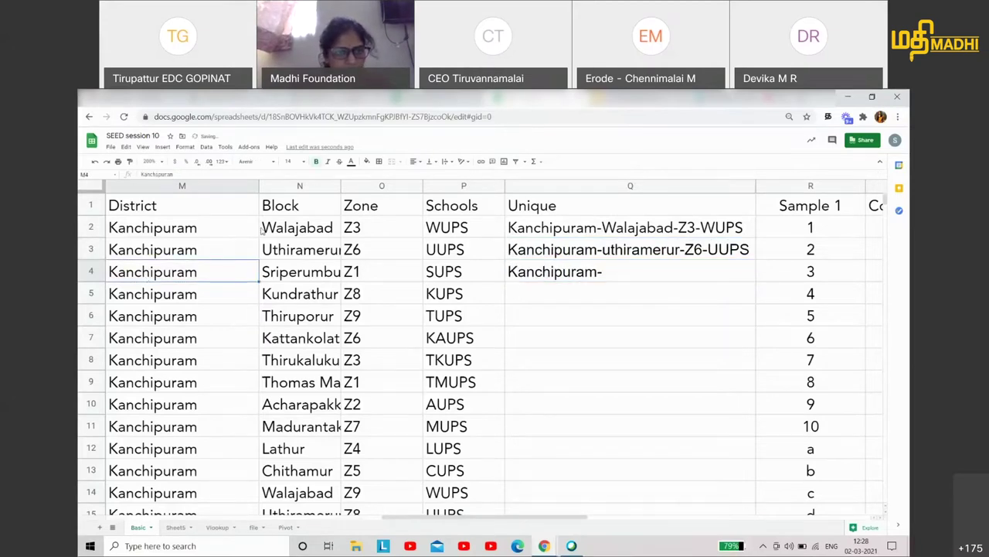
{"action": "left_click", "coordinate": [288, 280]}
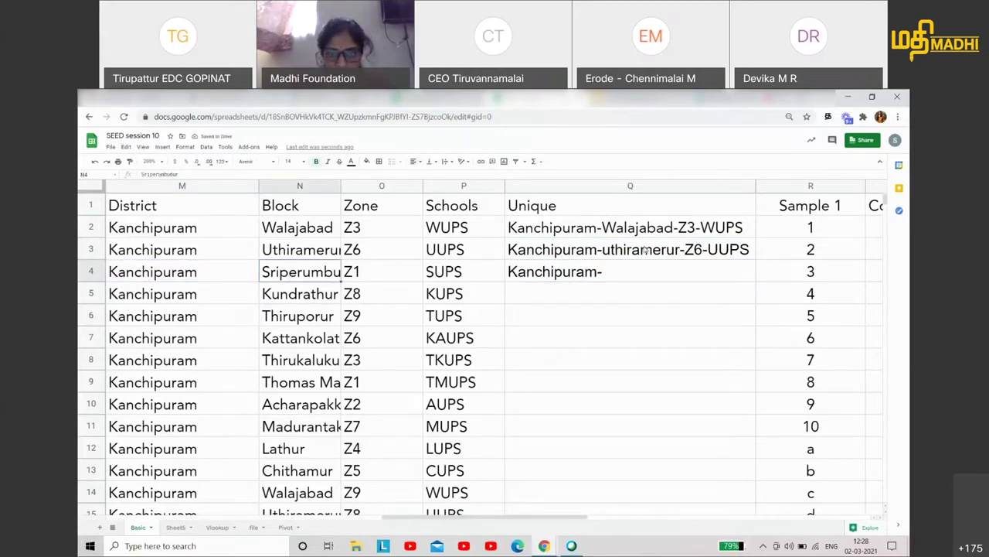
{"action": "left_click", "coordinate": [598, 275]}
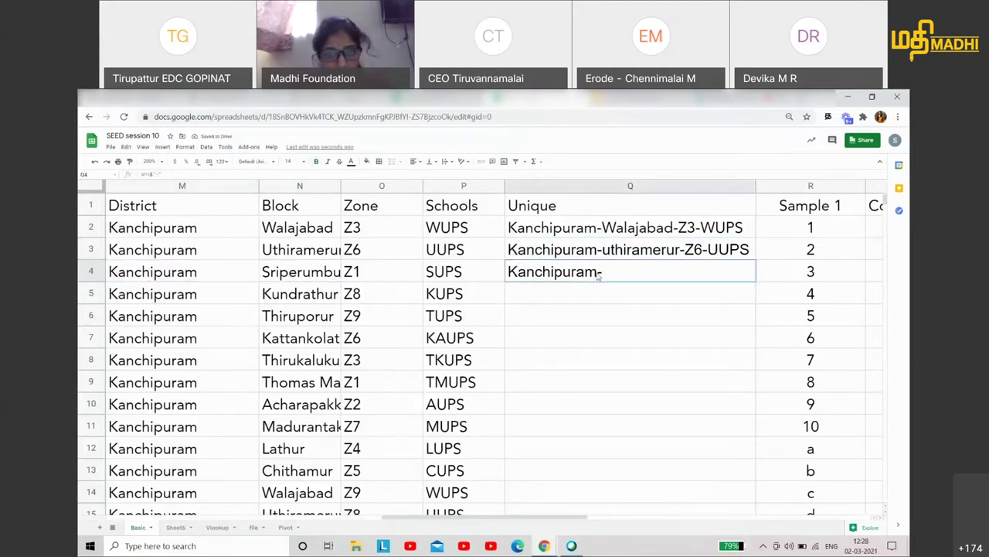
{"action": "left_click", "coordinate": [183, 172]}
{"action": "key", "text": "BackSpace"}
{"action": "key", "text": "BackSpace"}
{"action": "key", "text": "BackSpace"}
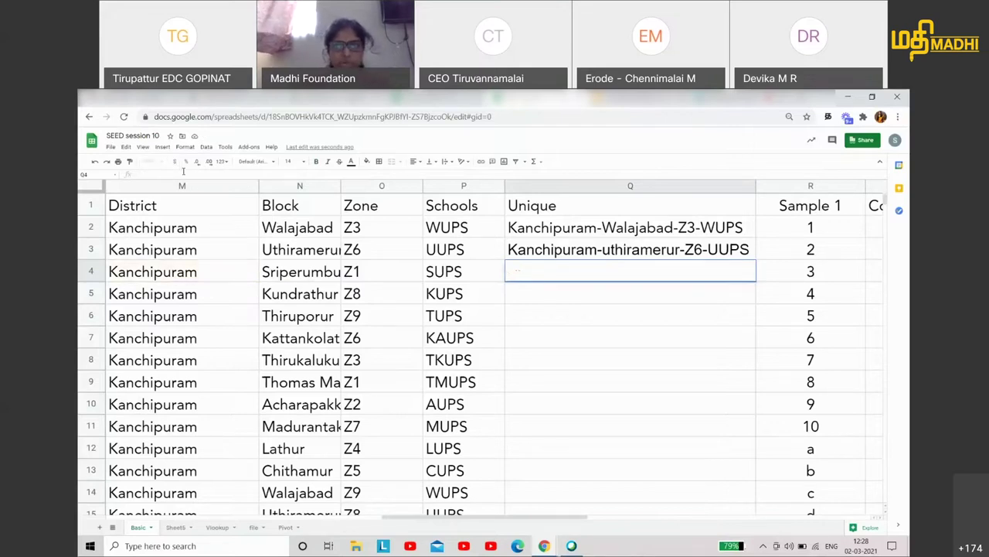
View the Practice time slide, go back to Operators, then return to the spreadsheet
{"action": "key", "text": "ctrl+Tab"}
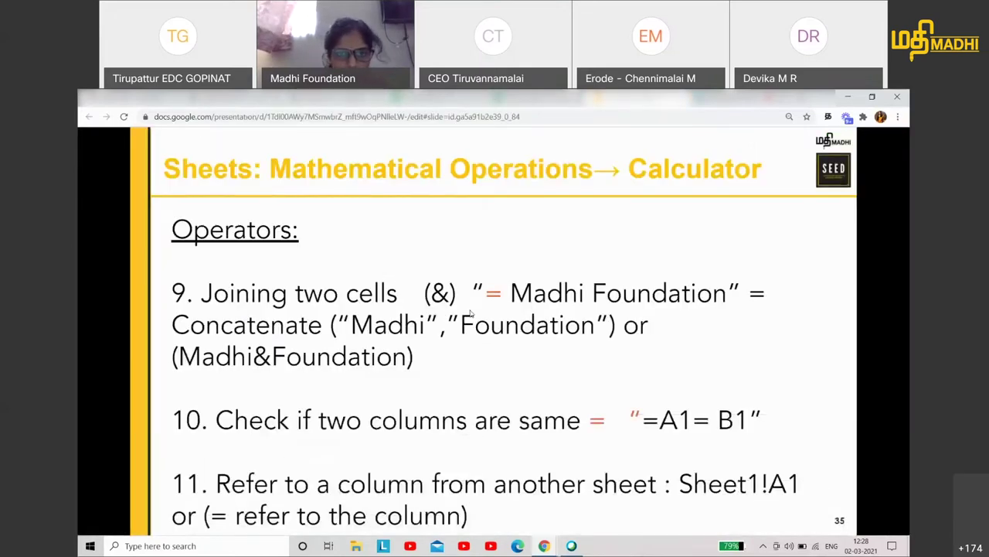
{"action": "left_click", "coordinate": [438, 303]}
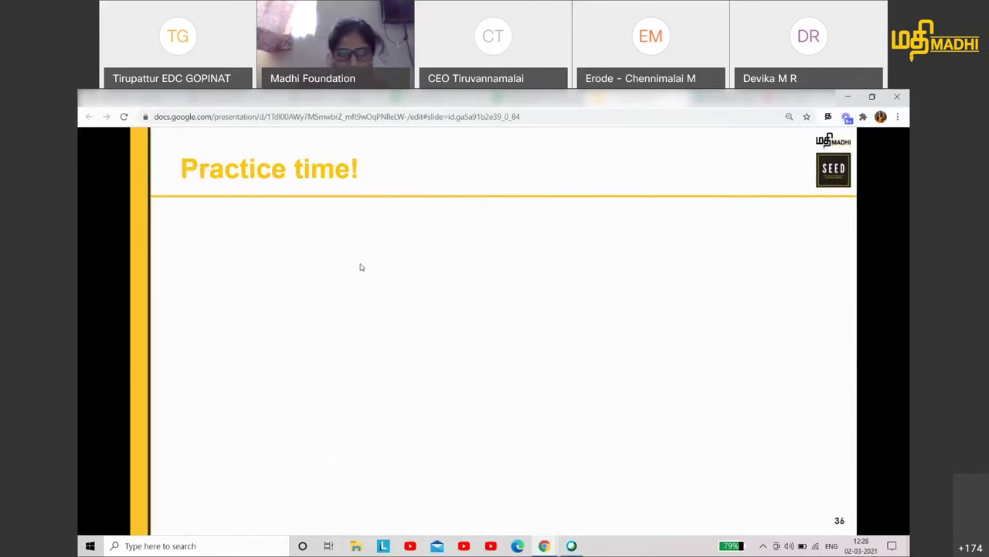
{"action": "key", "text": "Left"}
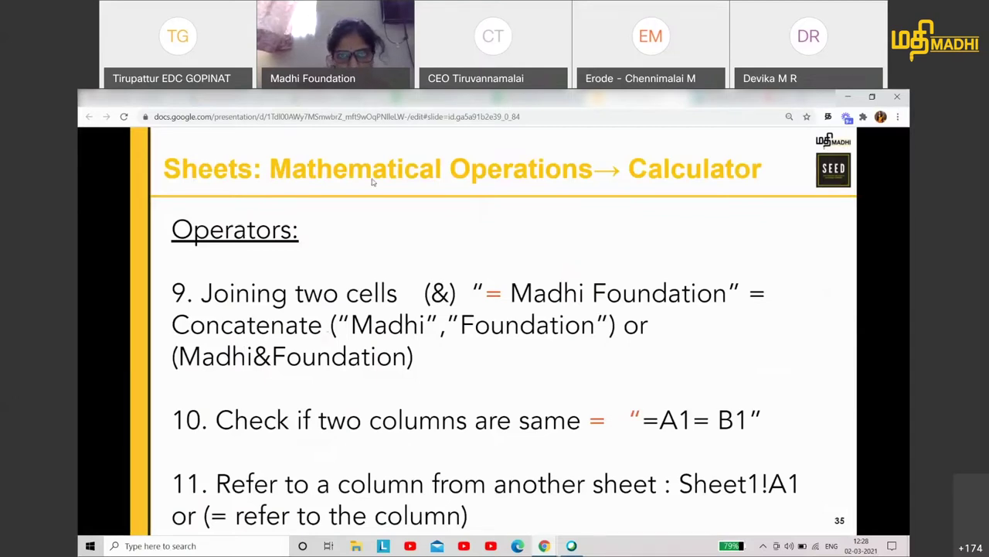
{"action": "key", "text": "ctrl+Tab"}
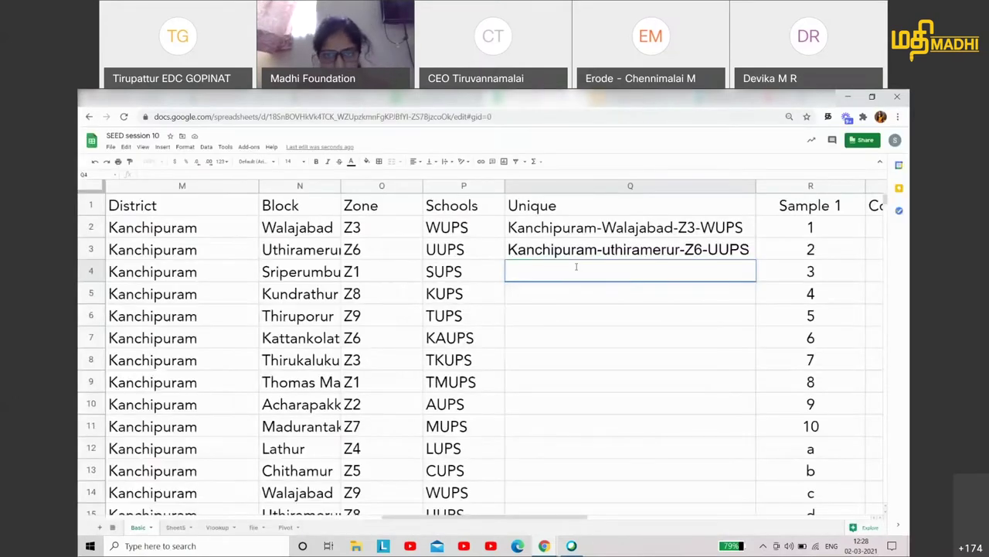
Clear the typed unique IDs from Q2:Q3
{"action": "left_click", "coordinate": [575, 232]}
{"action": "left_click", "coordinate": [576, 247], "text": "shift"}
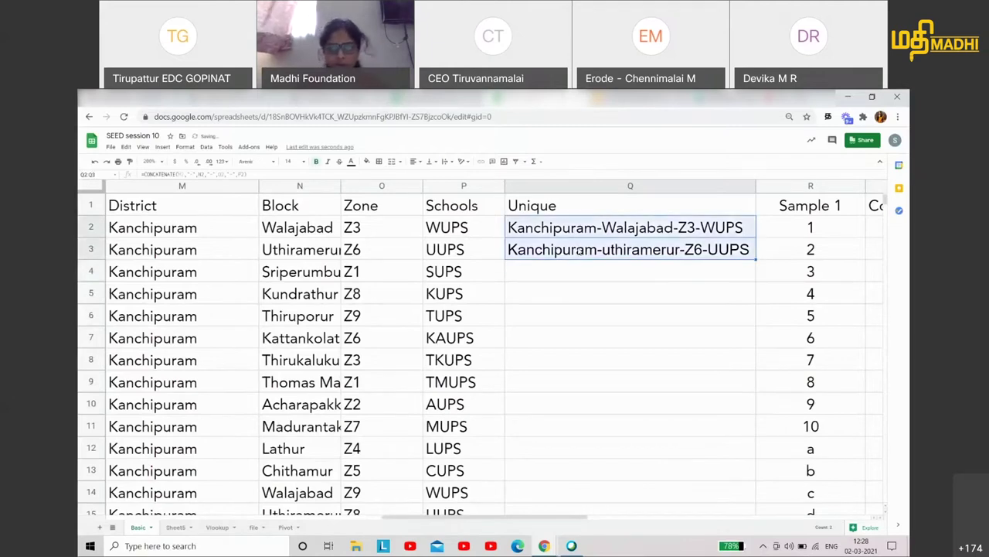
{"action": "key", "text": "Delete"}
Enter =M2&"-"&N2&"-"&O2&"-"&P2 in Q2 to produce Kanchipuram-Walajabad-Z3-WUPS, declining autofill
{"action": "left_click", "coordinate": [556, 227]}
{"action": "type", "text": "="}
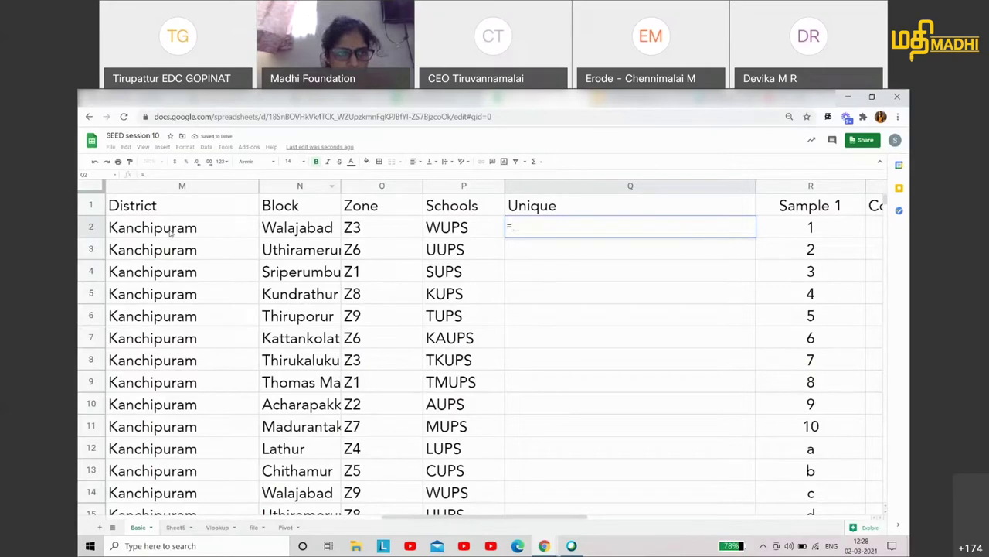
{"action": "left_click", "coordinate": [170, 235]}
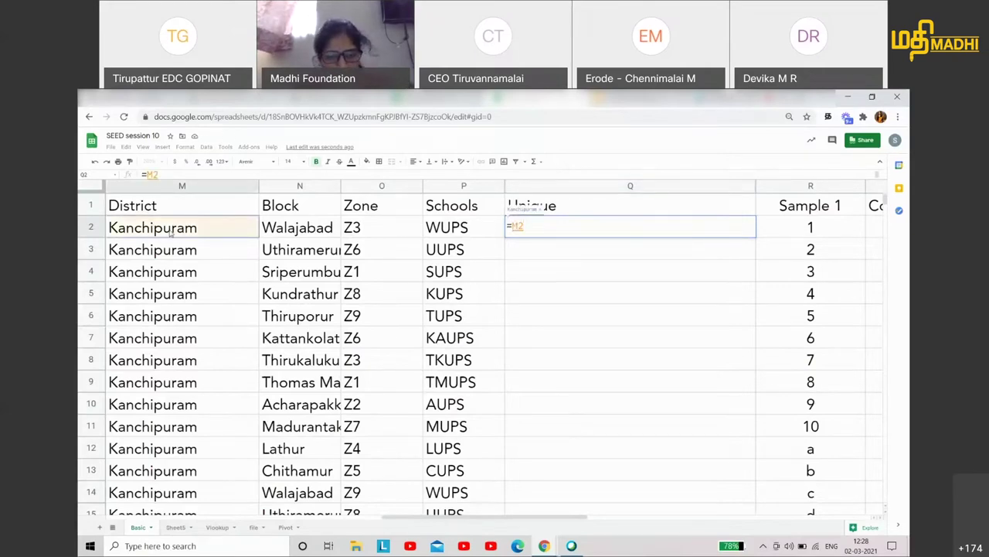
{"action": "type", "text": "&\""}
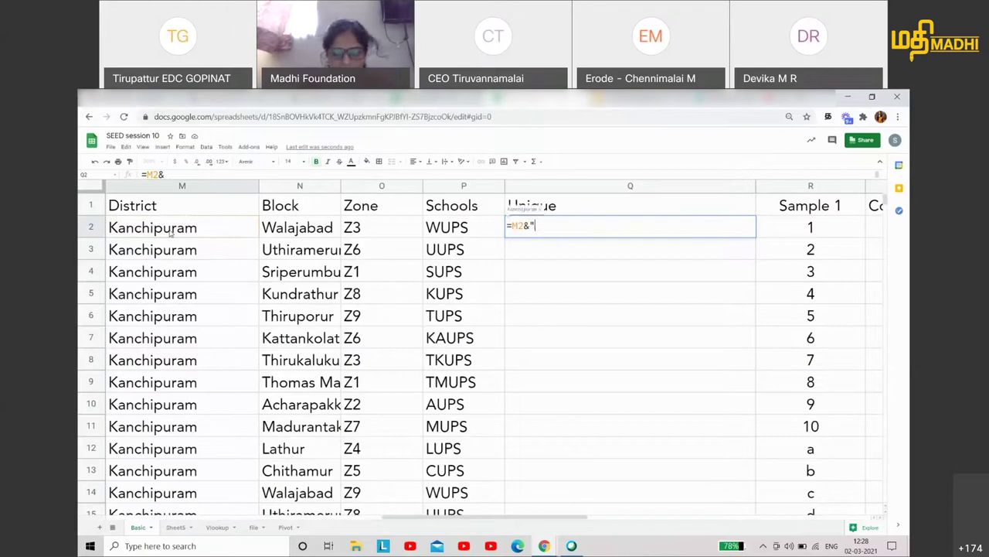
{"action": "type", "text": "-"}
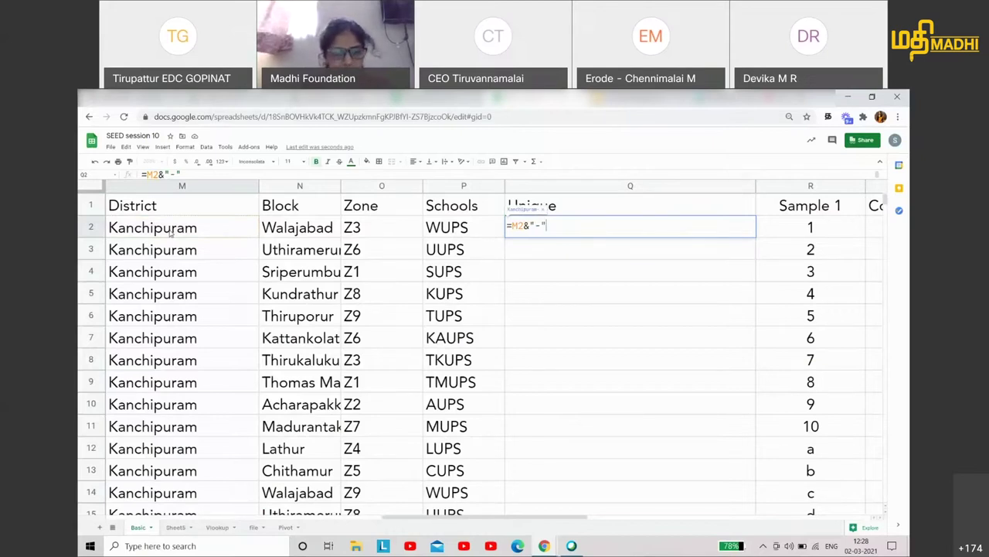
{"action": "type", "text": "&"}
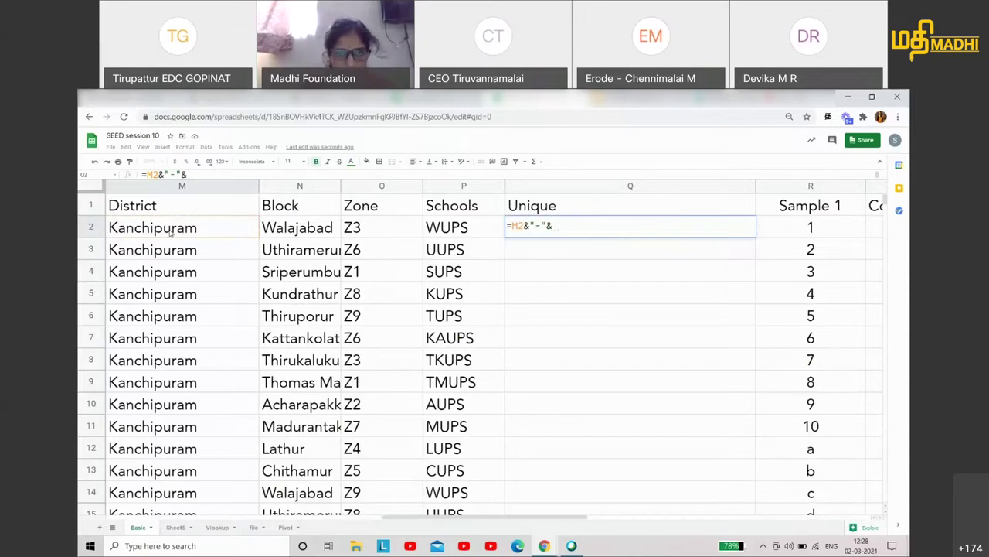
{"action": "left_click", "coordinate": [285, 233]}
{"action": "type", "text": "&\""}
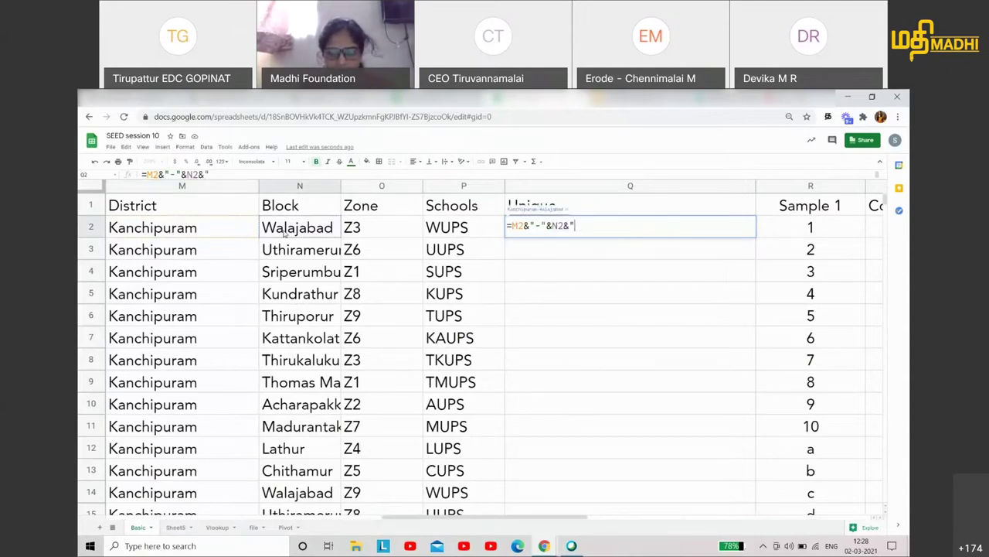
{"action": "type", "text": "-\""}
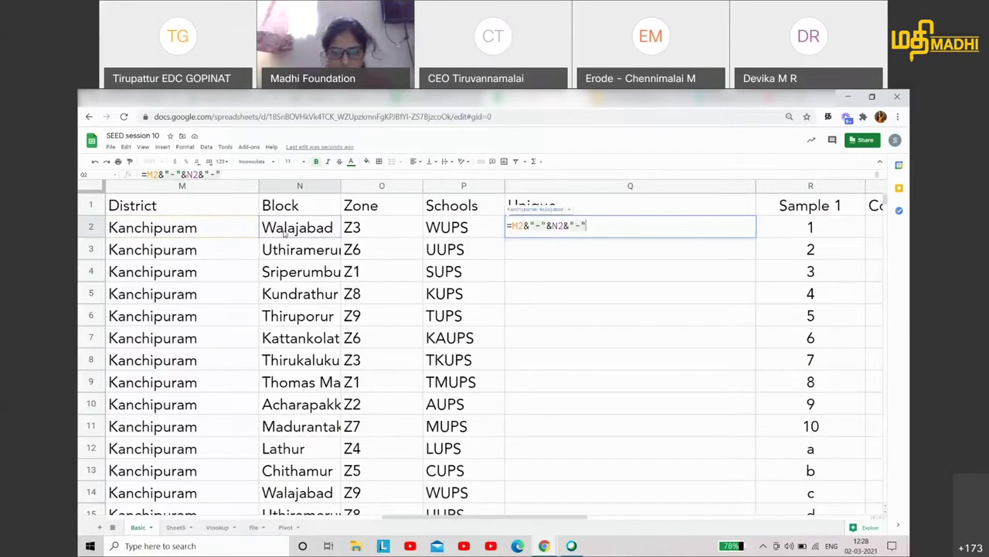
{"action": "type", "text": "&"}
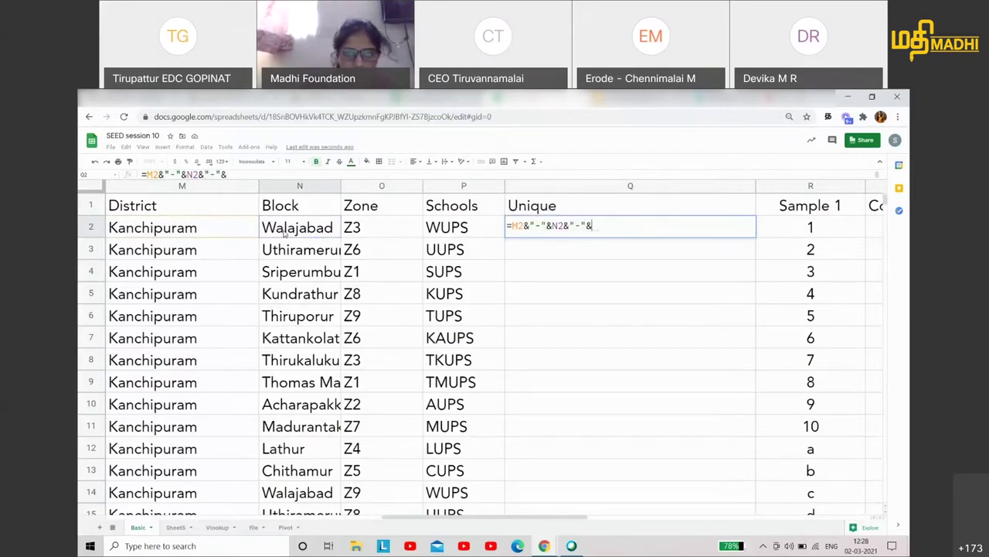
{"action": "left_click", "coordinate": [365, 235]}
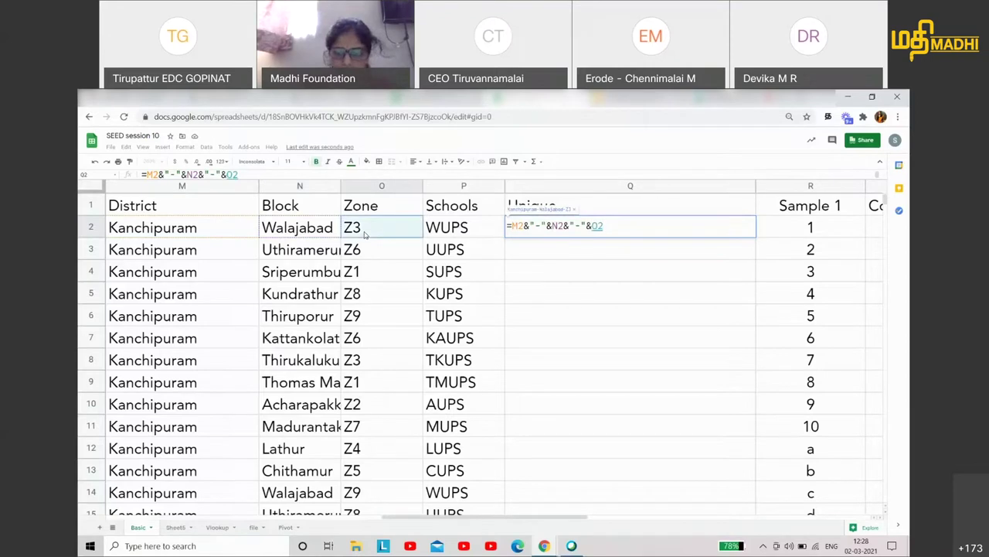
{"action": "type", "text": "&"}
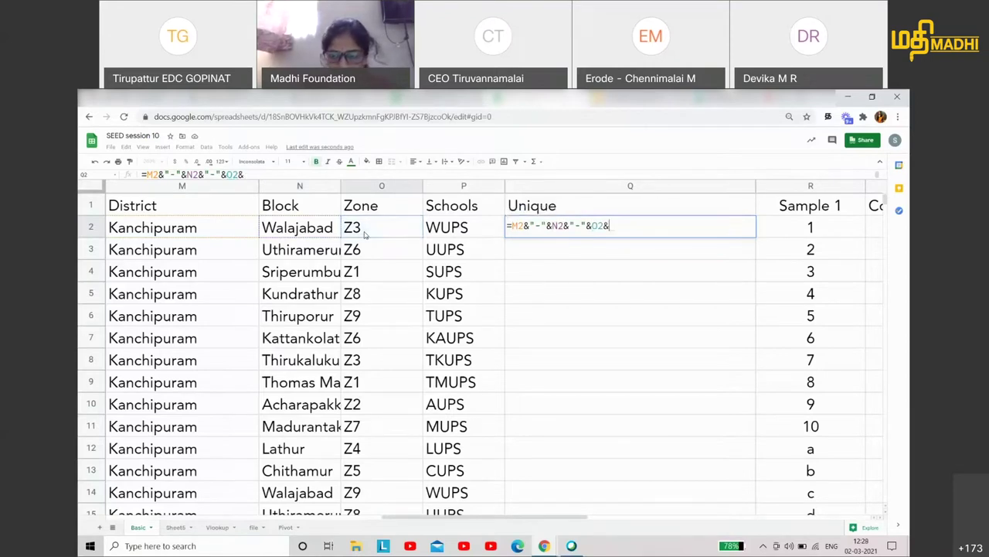
{"action": "type", "text": "\"-\""}
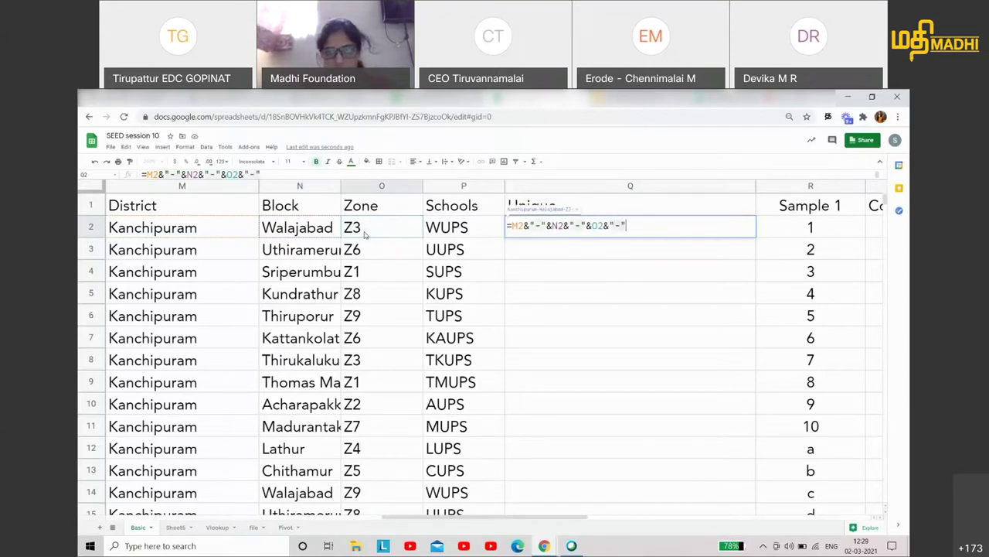
{"action": "type", "text": "&"}
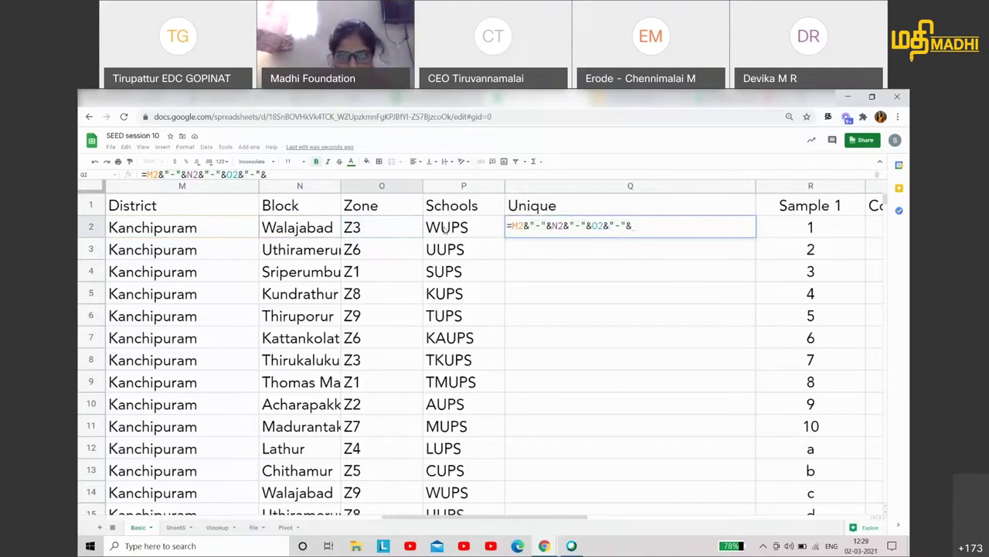
{"action": "left_click", "coordinate": [446, 228]}
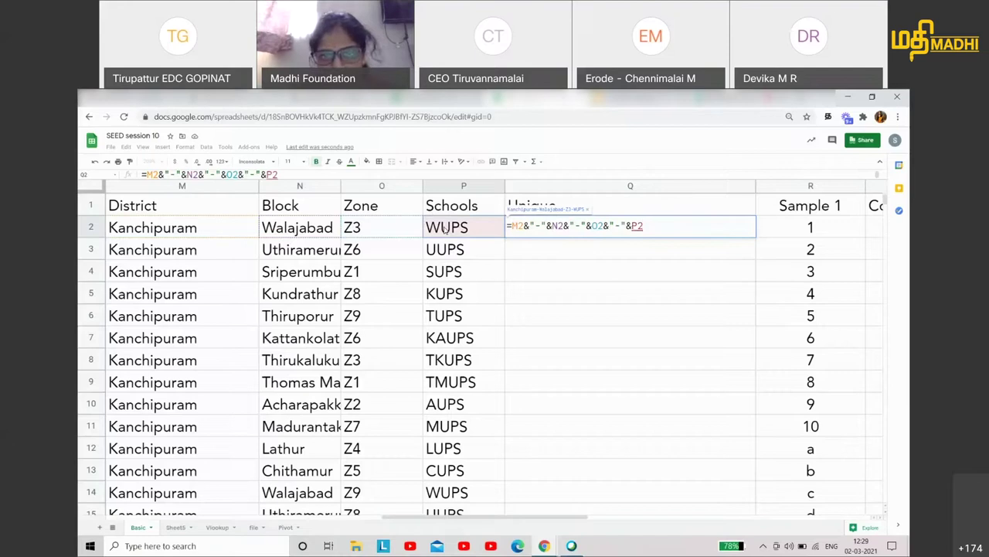
{"action": "key", "text": "Return"}
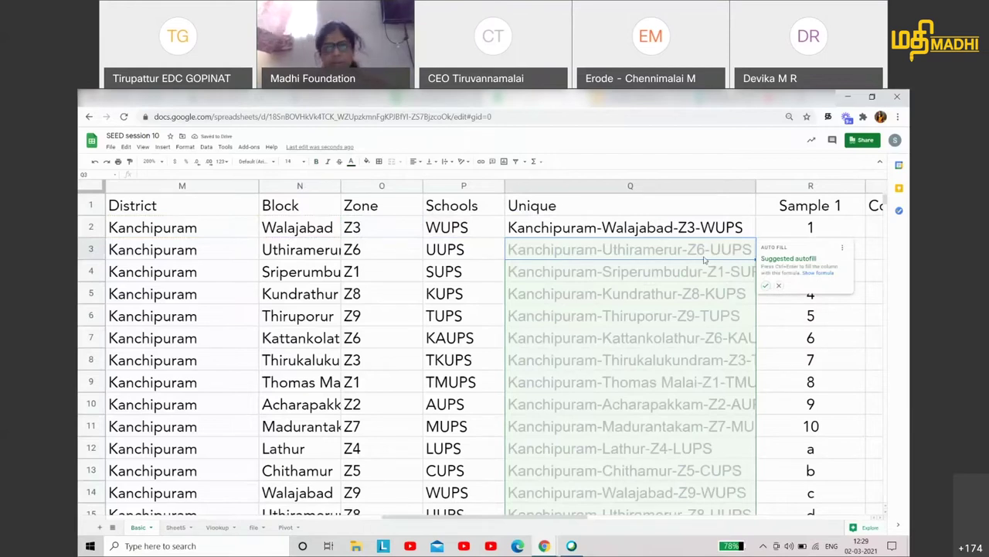
{"action": "left_click", "coordinate": [779, 285]}
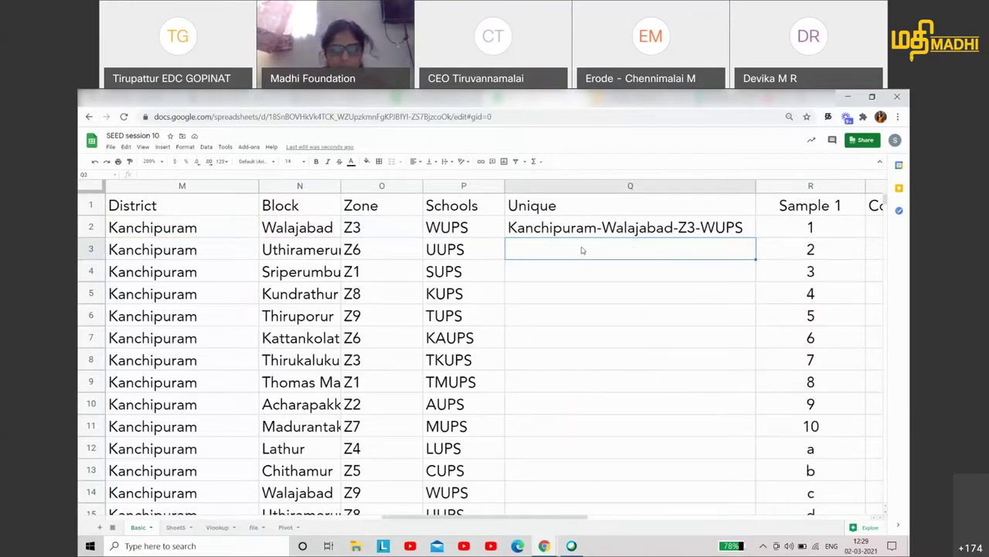
Enter =CONCATENATE(M3,"-",N3,"-",O3,"-",P3) in Q3 to give Kanchipuram-Uthiramerur-Z6-UUPS
{"action": "type", "text": "=conca"}
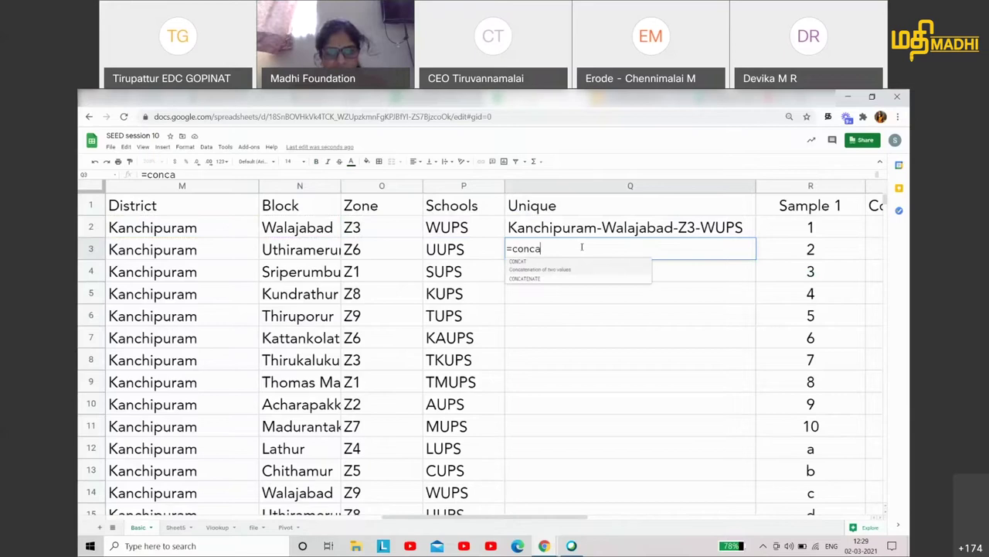
{"action": "left_click", "coordinate": [551, 280]}
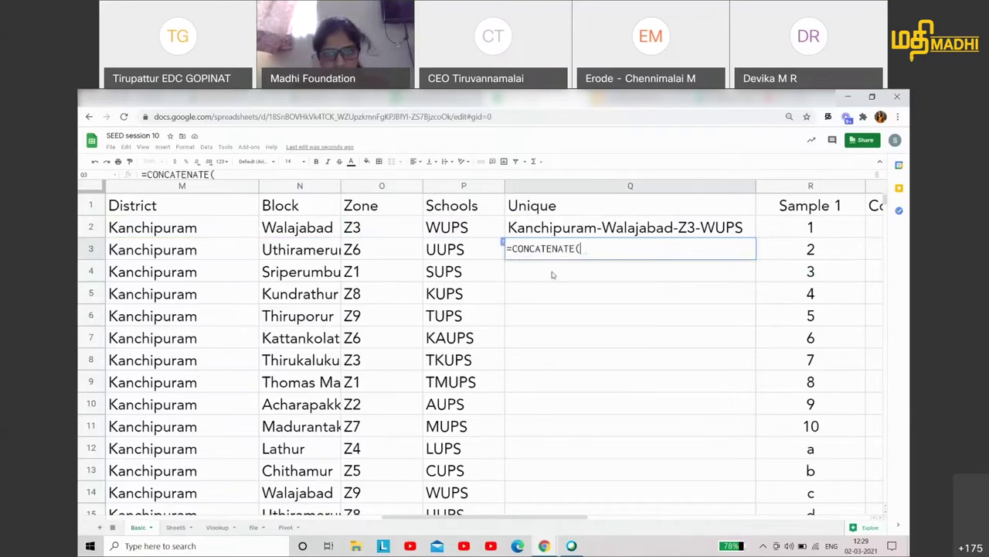
{"action": "left_click", "coordinate": [134, 261]}
{"action": "type", "text": ",\"-"}
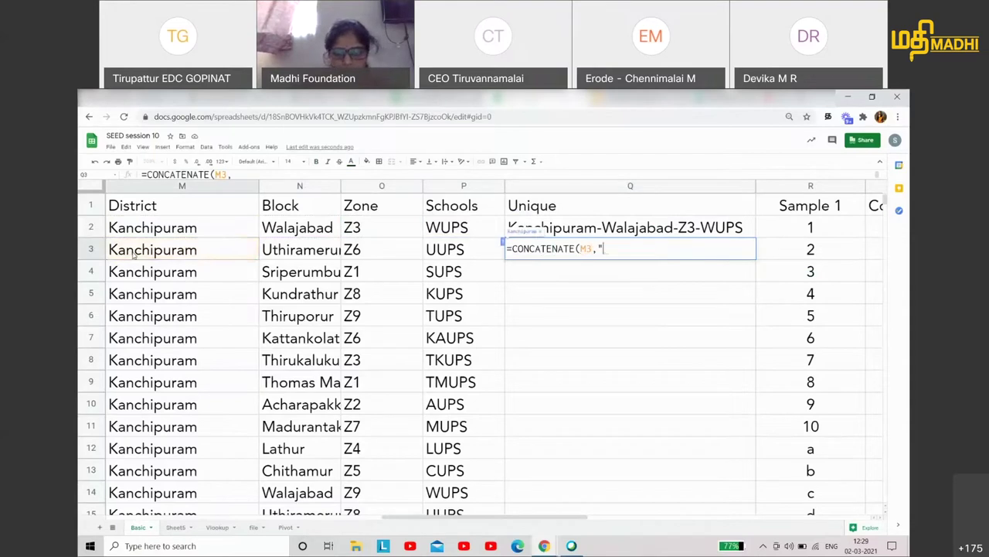
{"action": "type", "text": "\","}
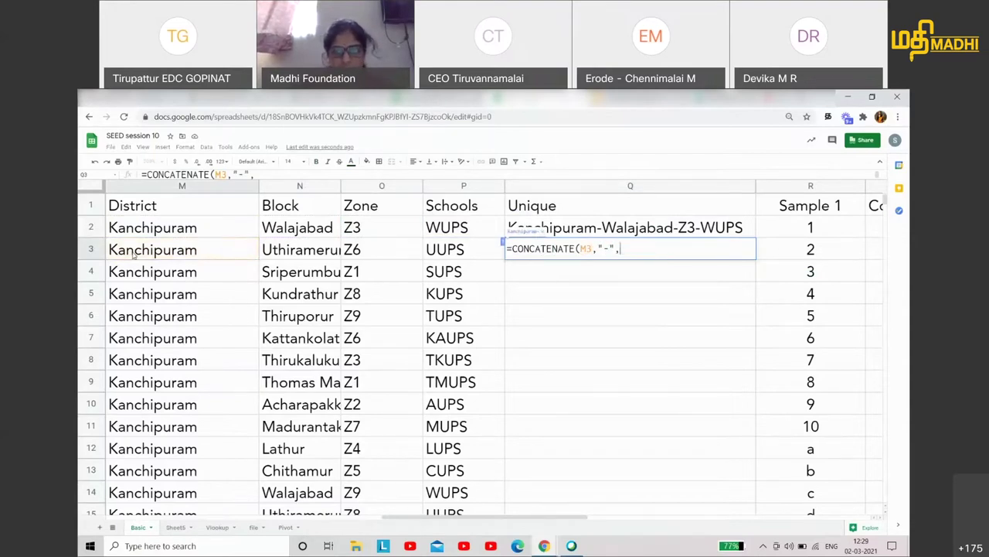
{"action": "left_click", "coordinate": [297, 248]}
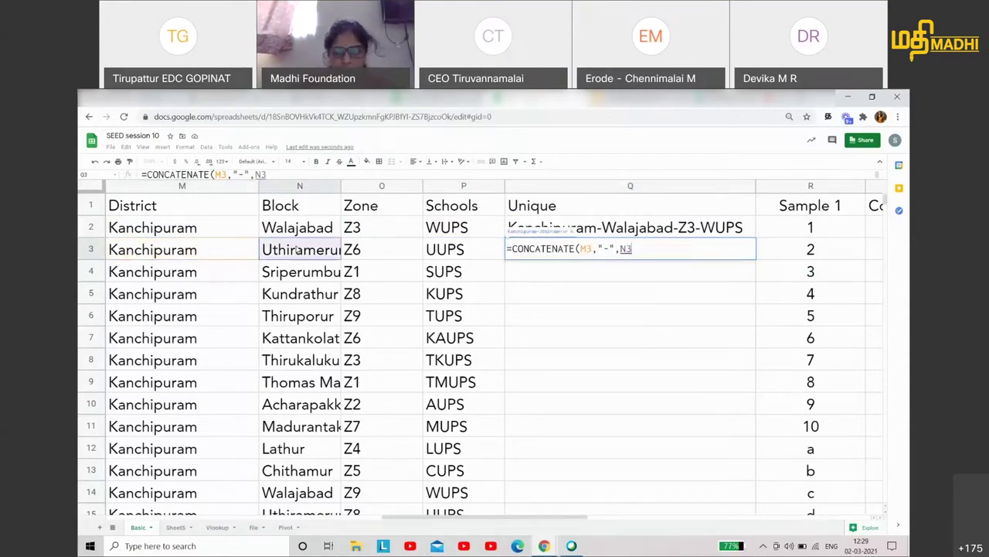
{"action": "type", "text": ",\"-"}
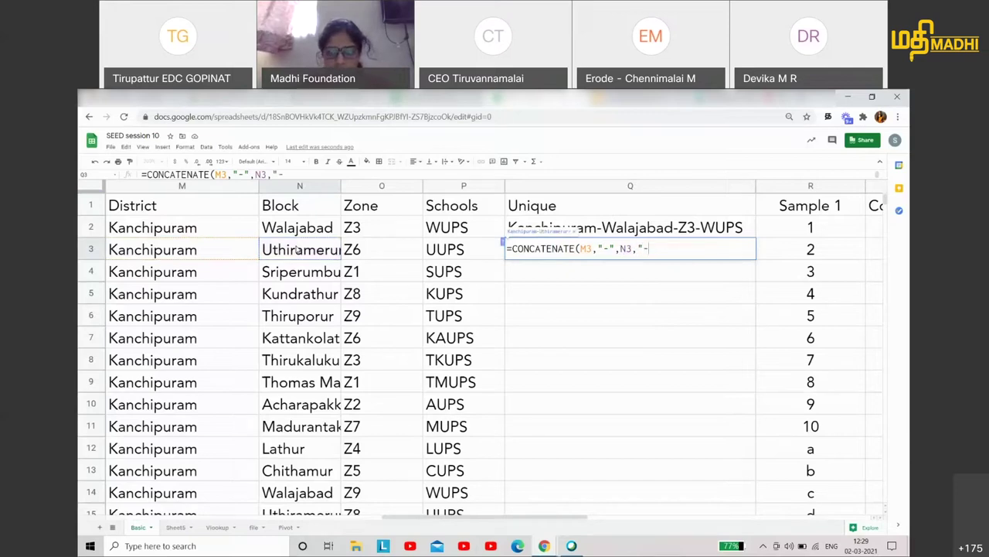
{"action": "type", "text": "\","}
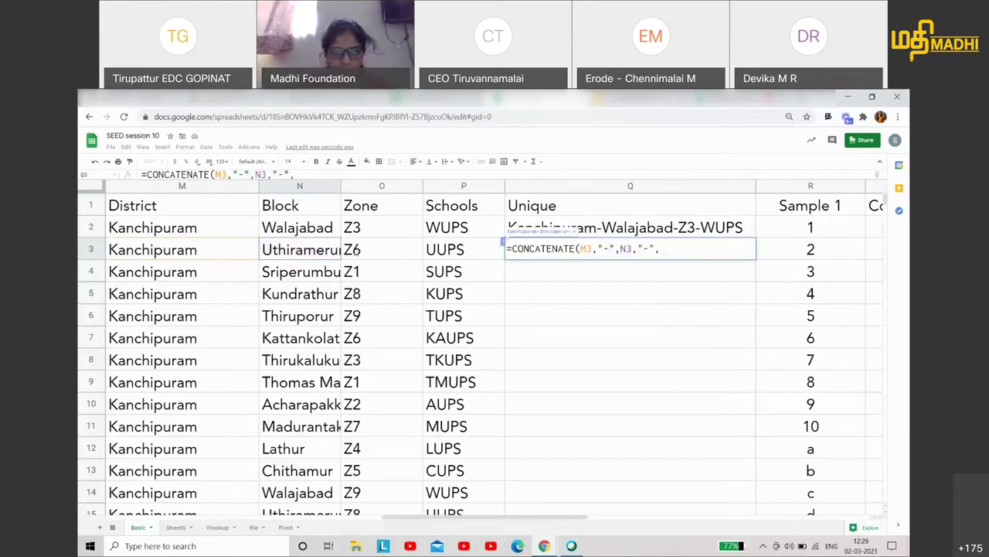
{"action": "left_click", "coordinate": [357, 251]}
{"action": "type", "text": ",\"-\","}
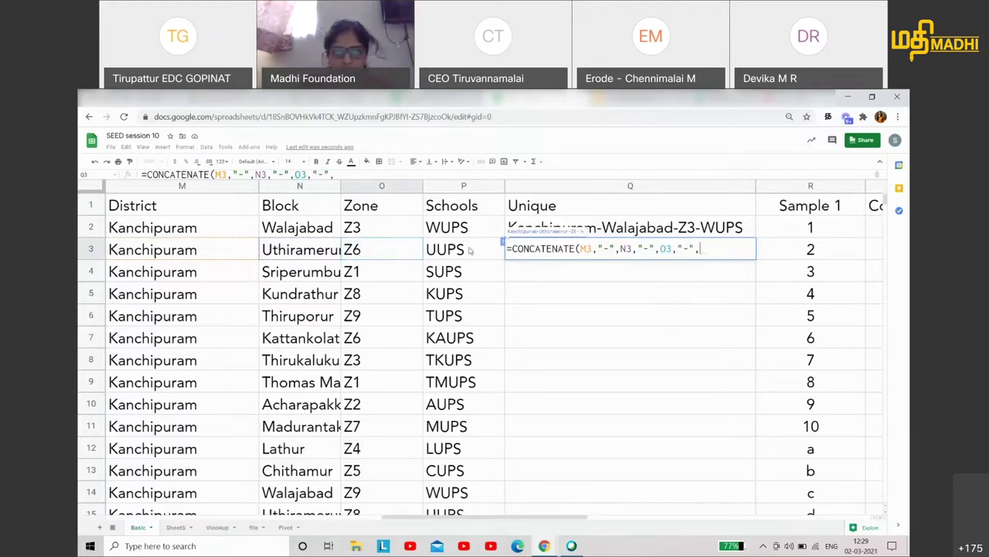
{"action": "left_click", "coordinate": [468, 250]}
{"action": "type", "text": ")"}
{"action": "key", "text": "Return"}
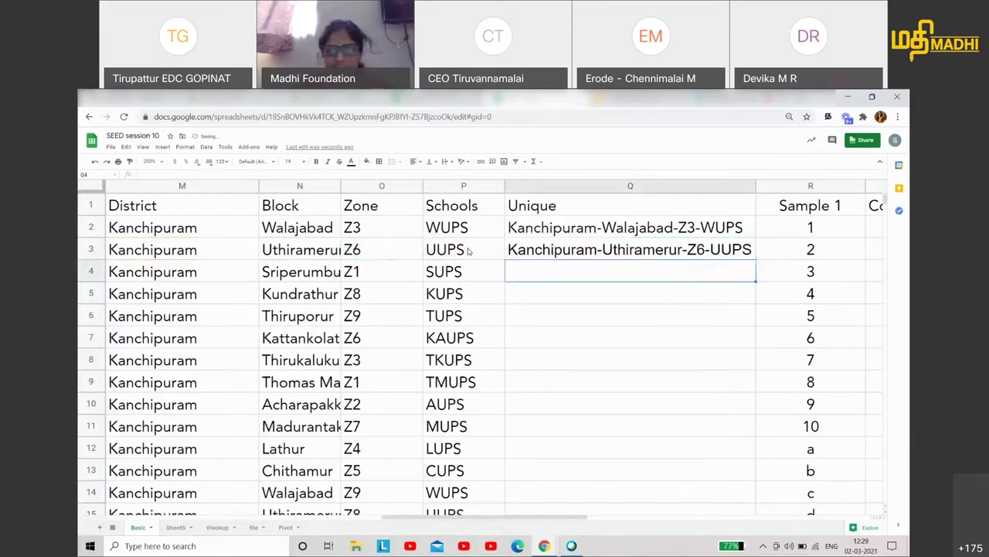
Fill the Q3 formula down through Q7 and check the copied formulas in Q4 onward
{"action": "left_click", "coordinate": [691, 255]}
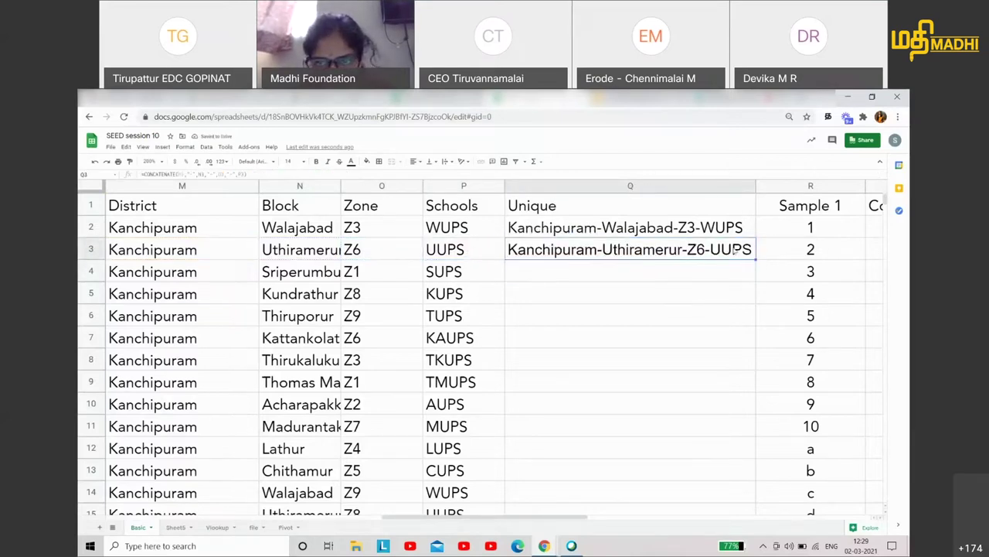
{"action": "left_click_drag", "start_coordinate": [755, 260], "coordinate": [749, 341]}
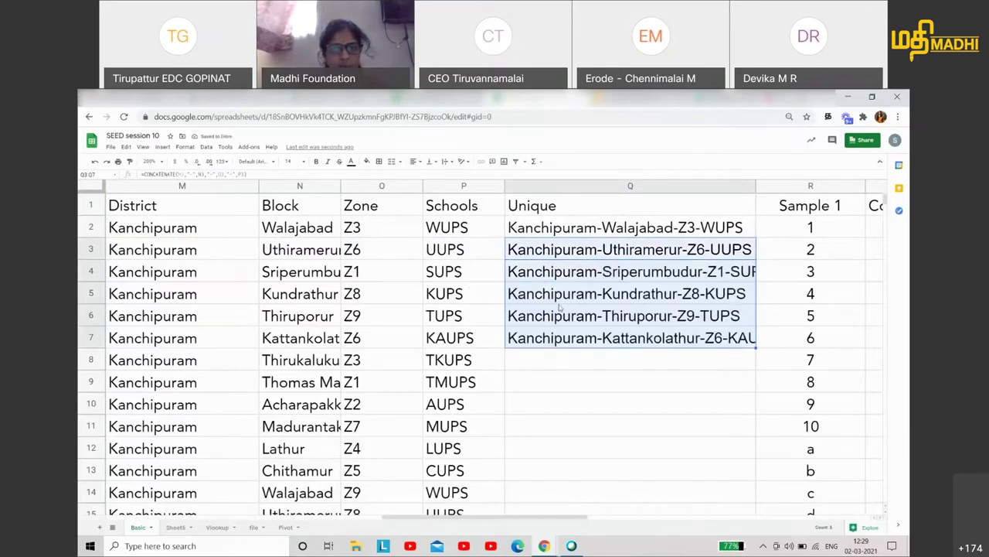
{"action": "left_click", "coordinate": [553, 280]}
{"action": "key", "text": "Down"}
{"action": "key", "text": "Down"}
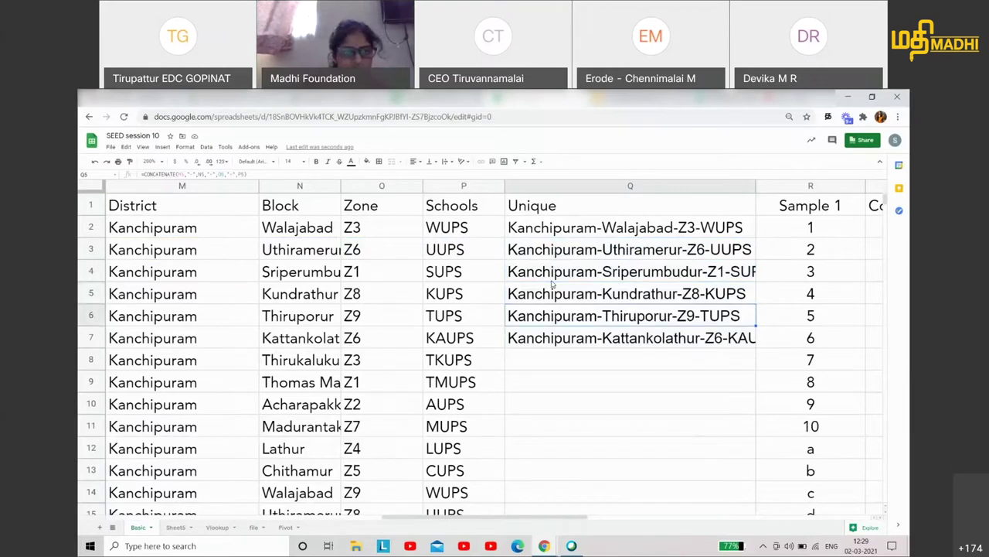
{"action": "key", "text": "Down"}
{"action": "key", "text": "Down"}
{"action": "key", "text": "Down"}
{"action": "key", "text": "Down"}
{"action": "key", "text": "Down"}
{"action": "key", "text": "Down"}
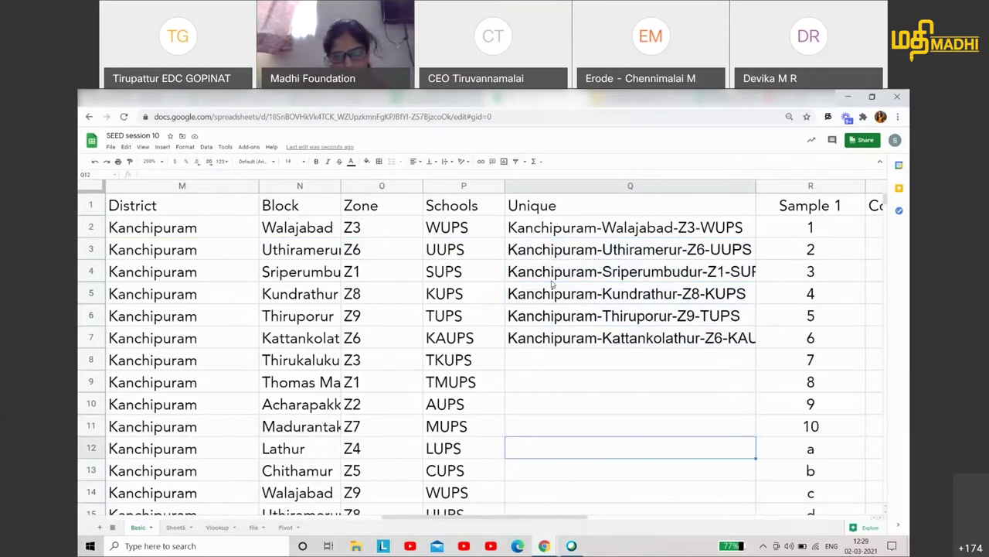
{"action": "key", "text": "ctrl+Tab"}
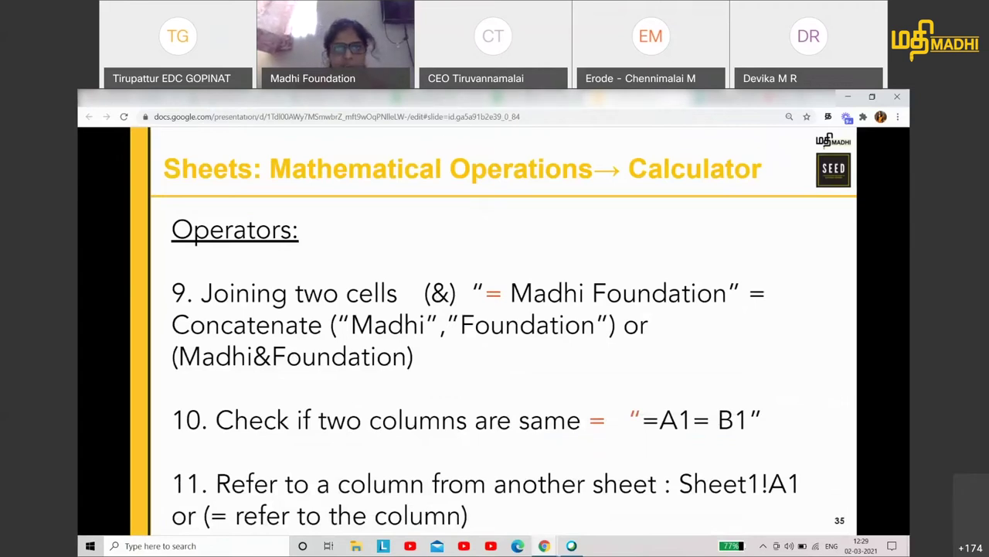
Move between the slides, meeting page and browser tabs to get back to the SEED session 10 spreadsheet
{"action": "key", "text": "ctrl+shift+Tab"}
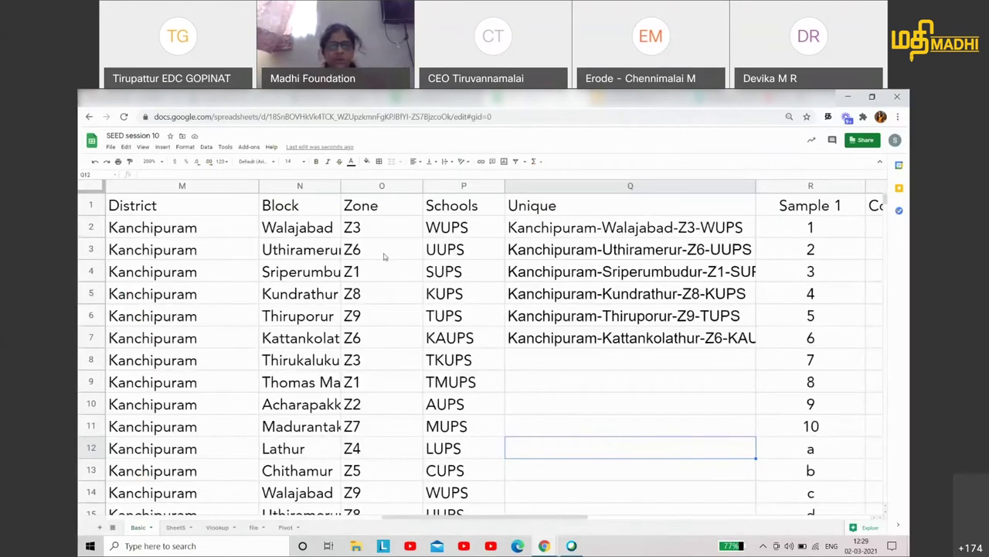
{"action": "mouse_move", "coordinate": [630, 187]}
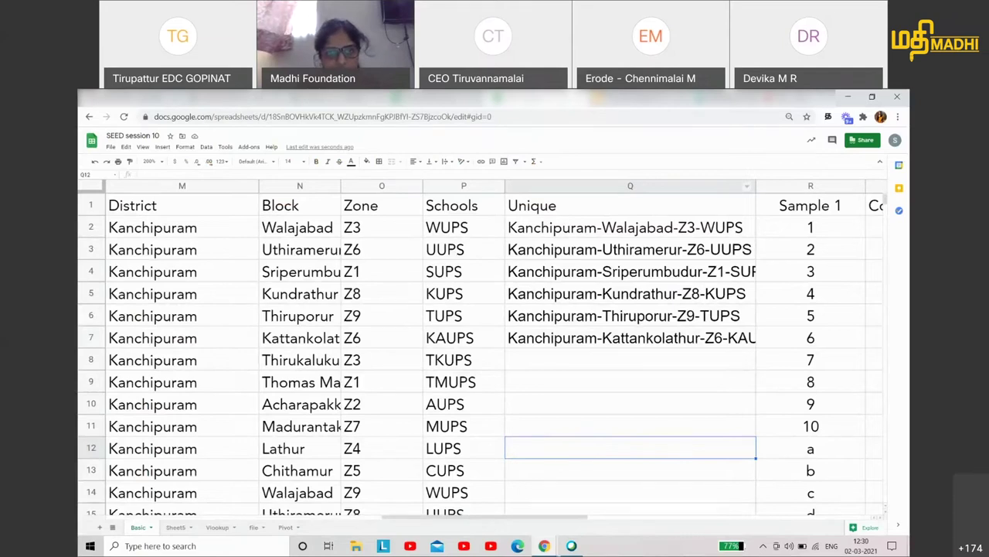
{"action": "key", "text": "ctrl+Tab"}
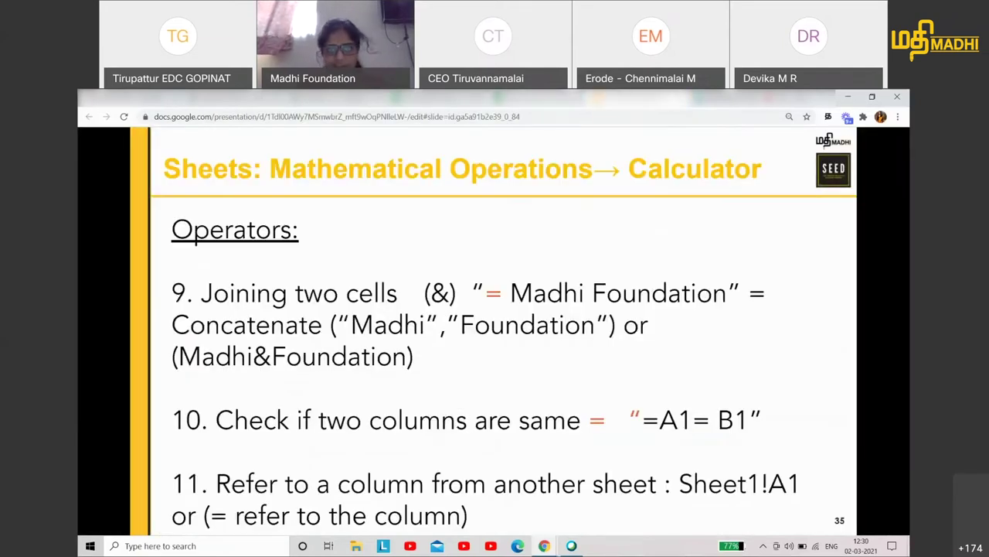
{"action": "key", "text": "ctrl+shift+Tab"}
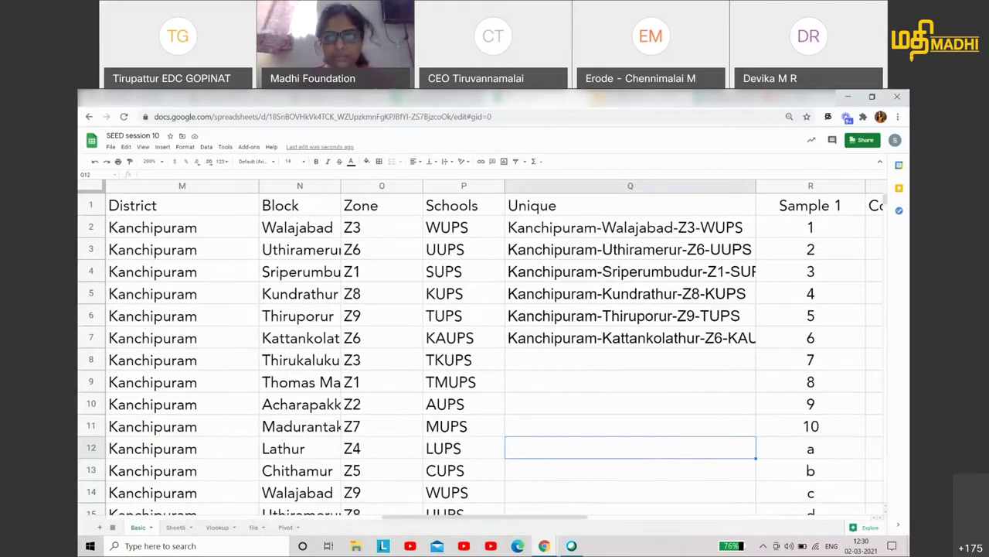
{"action": "key", "text": "alt+Tab"}
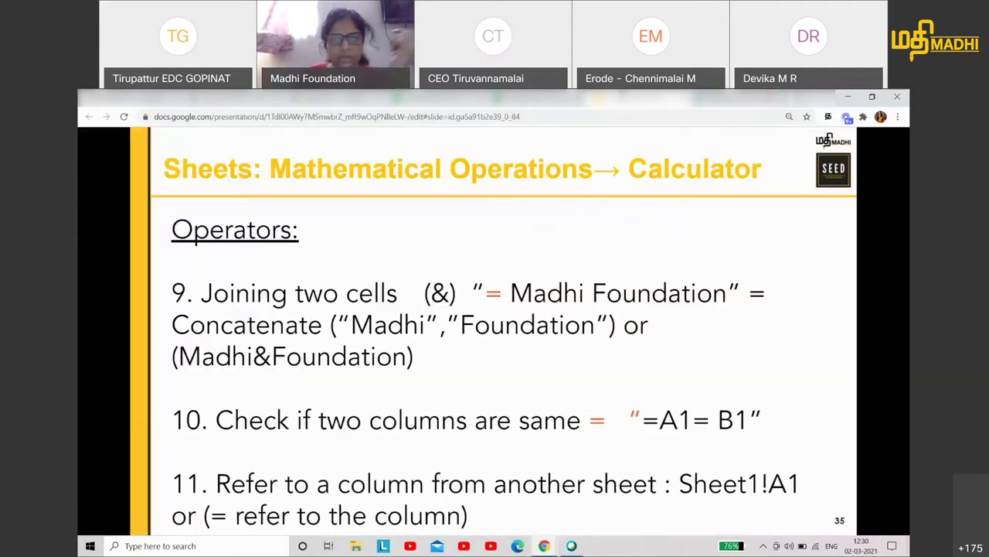
{"action": "left_click", "coordinate": [623, 96]}
{"action": "key", "text": "ctrl+Tab"}
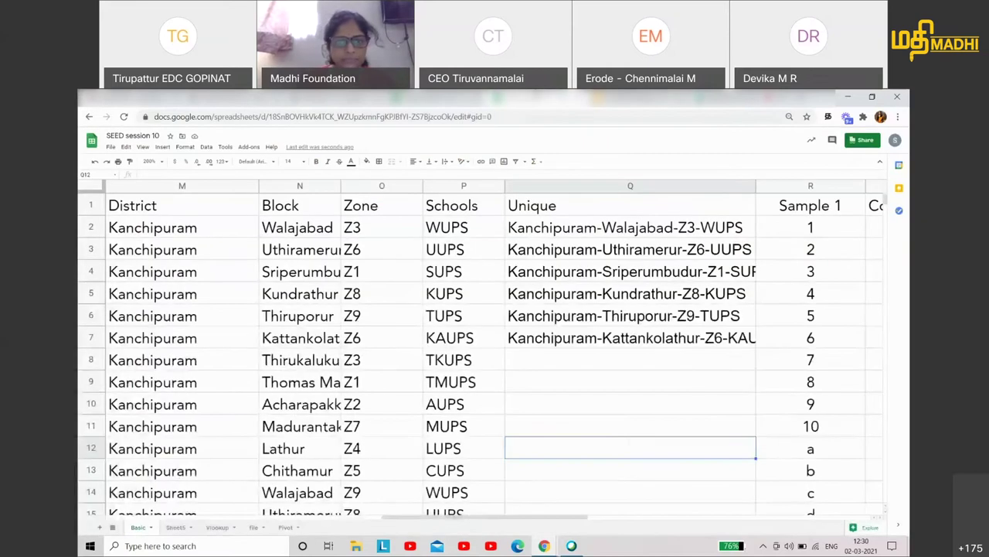
Clear the old Unique values from Q2:Q7
{"action": "left_click", "coordinate": [555, 233]}
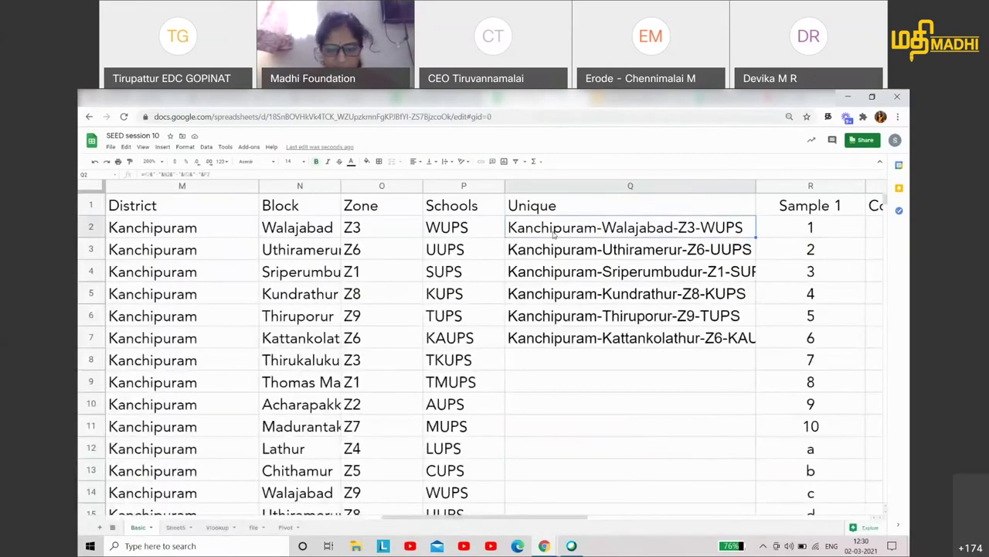
{"action": "key", "text": "shift+Down"}
{"action": "key", "text": "shift+Down"}
{"action": "key", "text": "shift+Down"}
{"action": "key", "text": "shift+Down"}
{"action": "key", "text": "shift+Down"}
{"action": "key", "text": "Delete"}
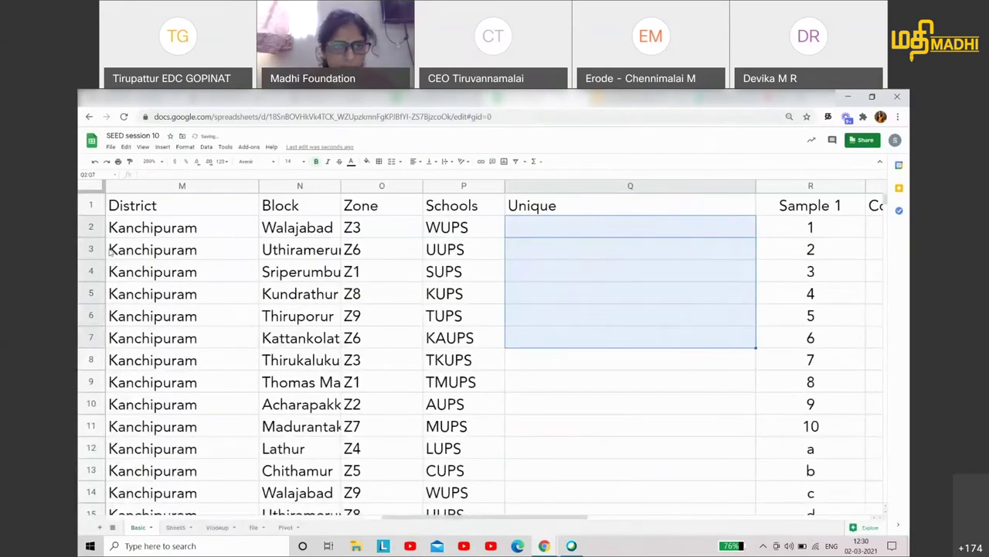
{"action": "left_click", "coordinate": [512, 234]}
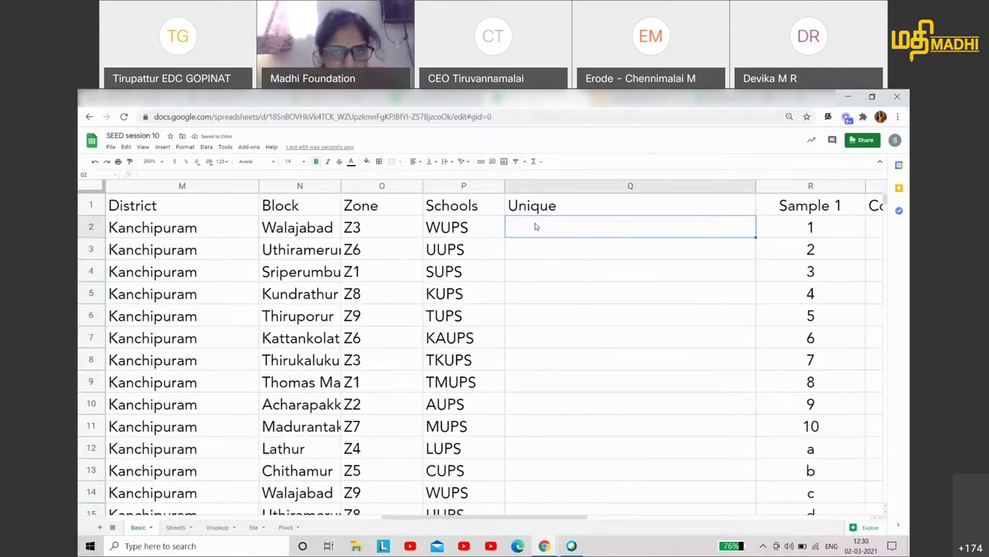
Rename the Q1 header from 'Unique' to 'Unique id'
{"action": "double_click", "coordinate": [569, 206]}
{"action": "type", "text": "id"}
{"action": "key", "text": "Return"}
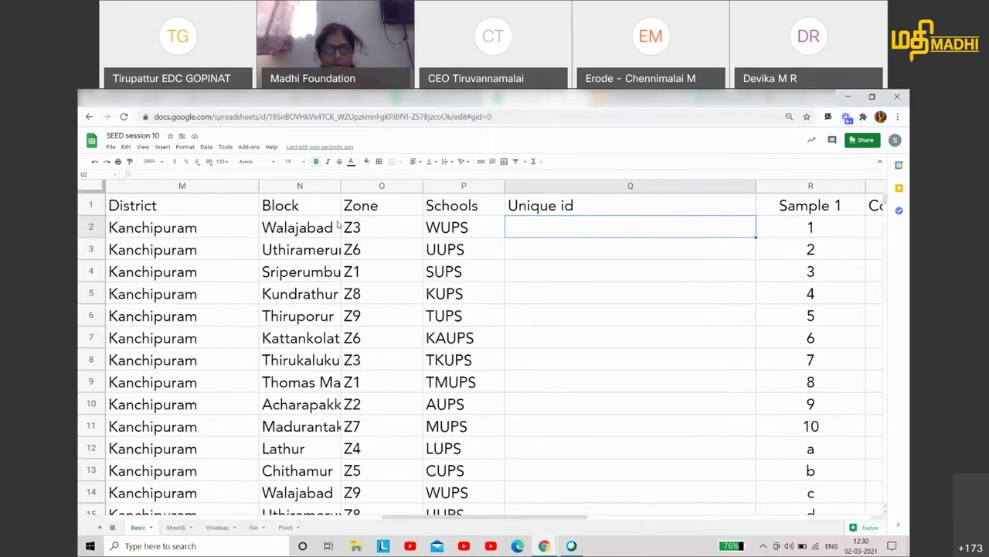
Build a hyphen-joining formula from M2, N2, O2 and P2 in Q2, which returns #ERROR!
{"action": "type", "text": "="}
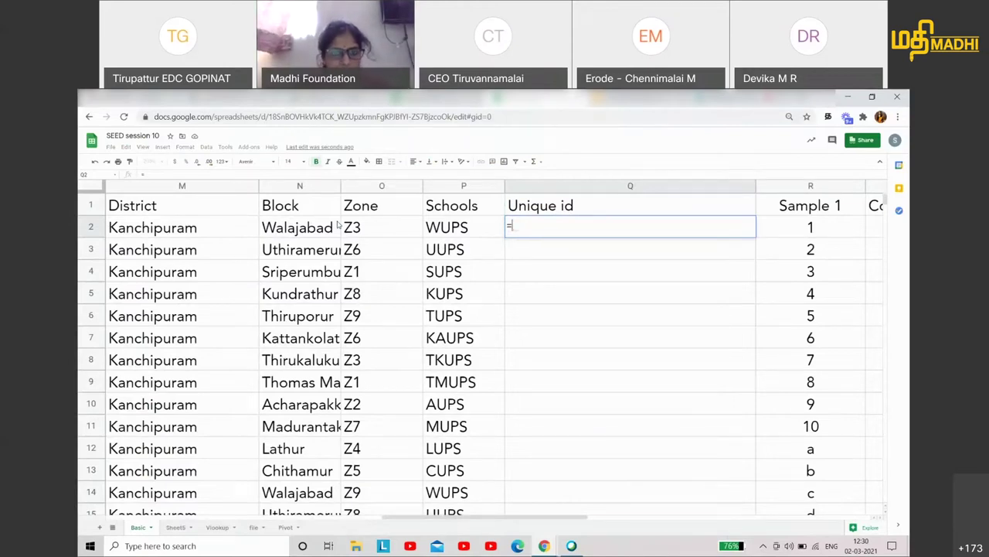
{"action": "left_click", "coordinate": [207, 233]}
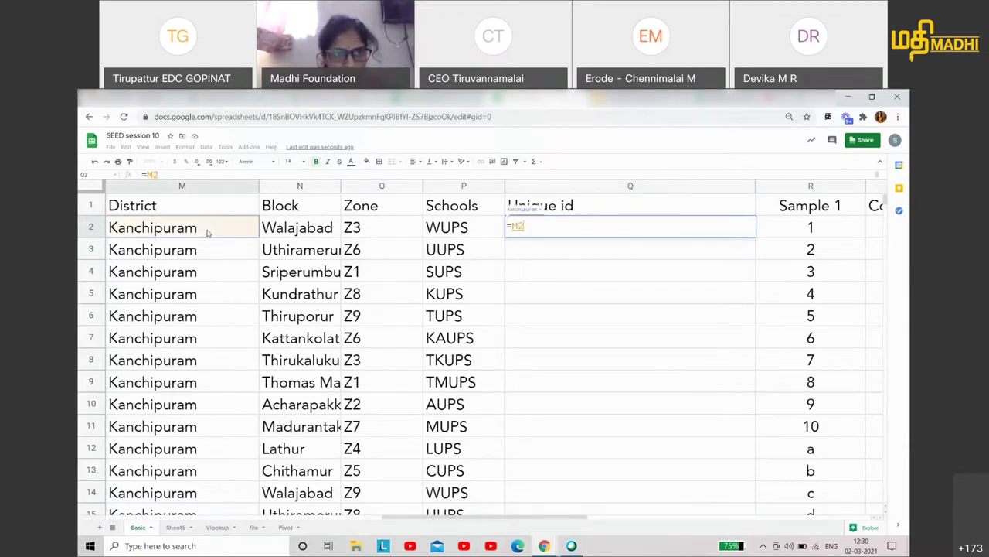
{"action": "type", "text": "&"}
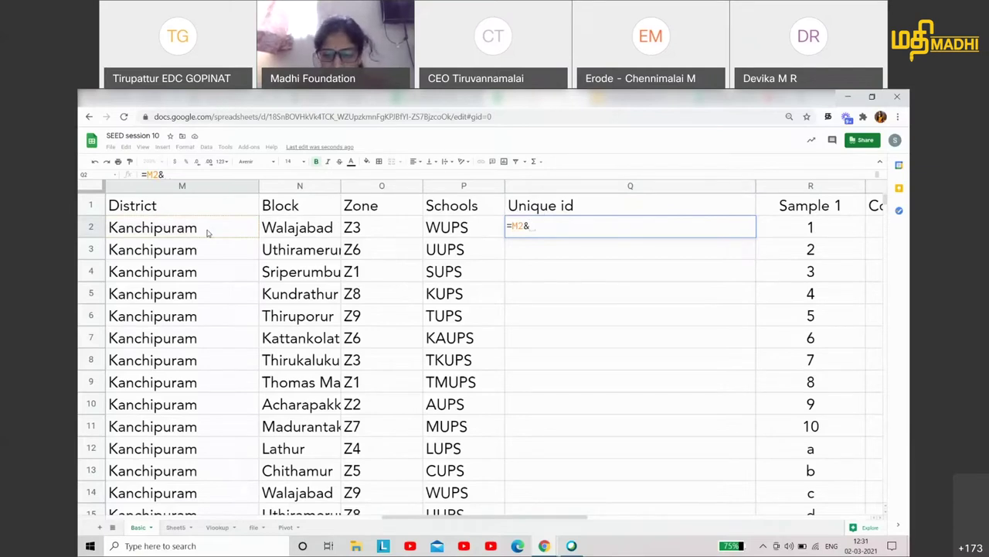
{"action": "type", "text": "'-"}
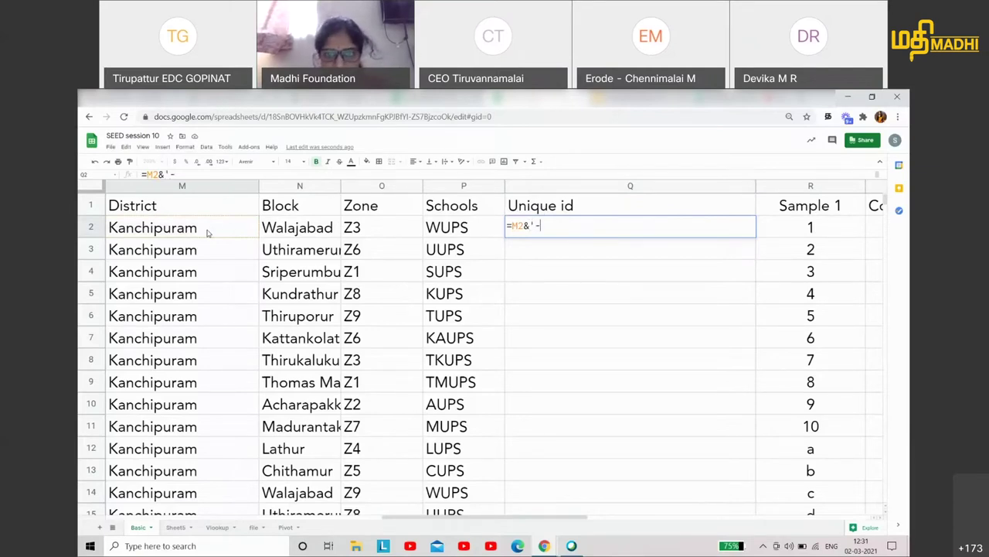
{"action": "key", "text": "BackSpace"}
{"action": "key", "text": "BackSpace"}
{"action": "key", "text": "BackSpace"}
{"action": "type", "text": "\"-\"&"}
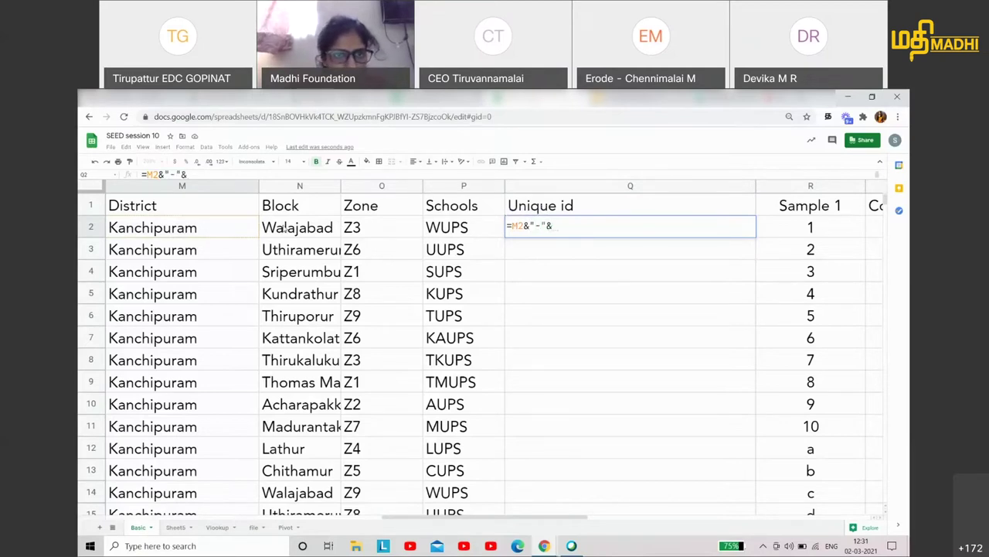
{"action": "left_click", "coordinate": [284, 229]}
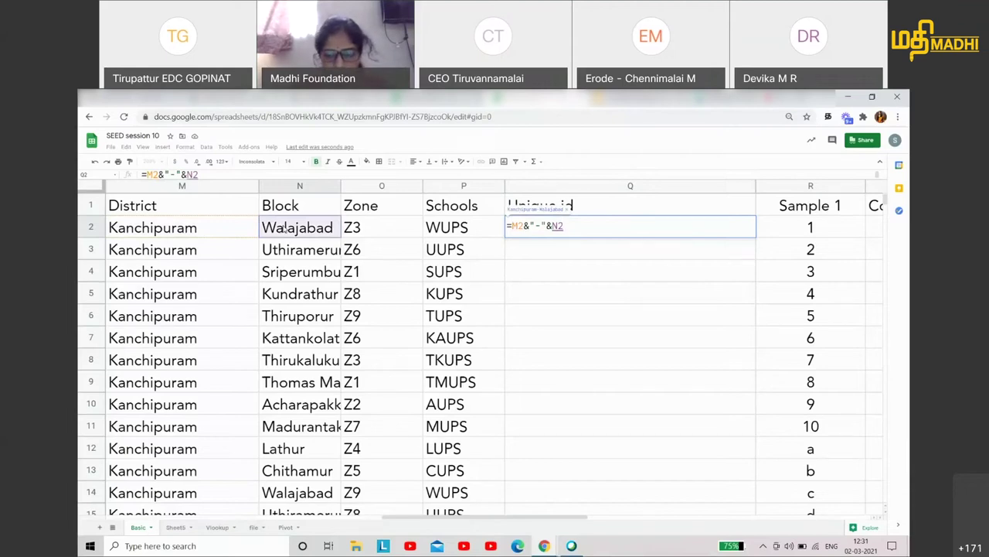
{"action": "type", "text": "&"}
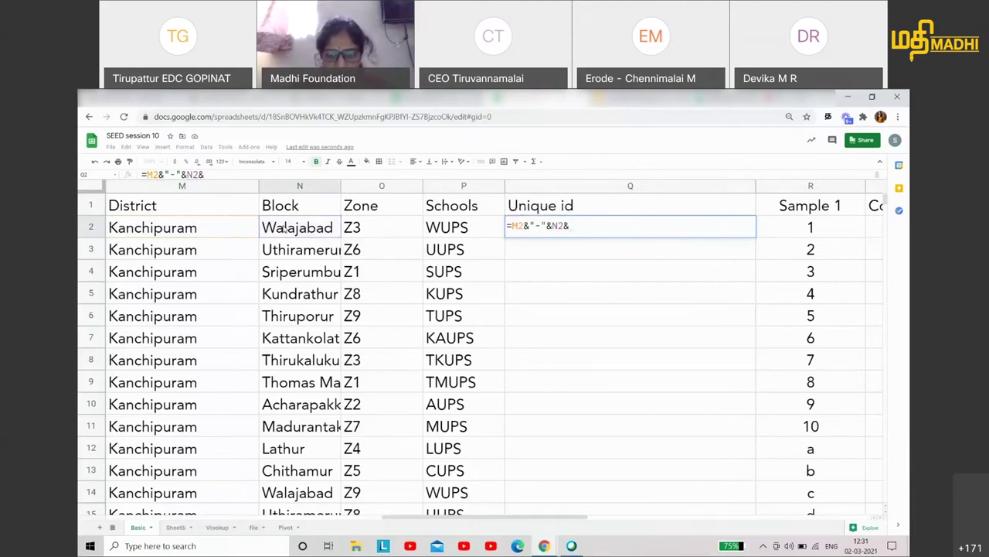
{"action": "type", "text": "\"-"}
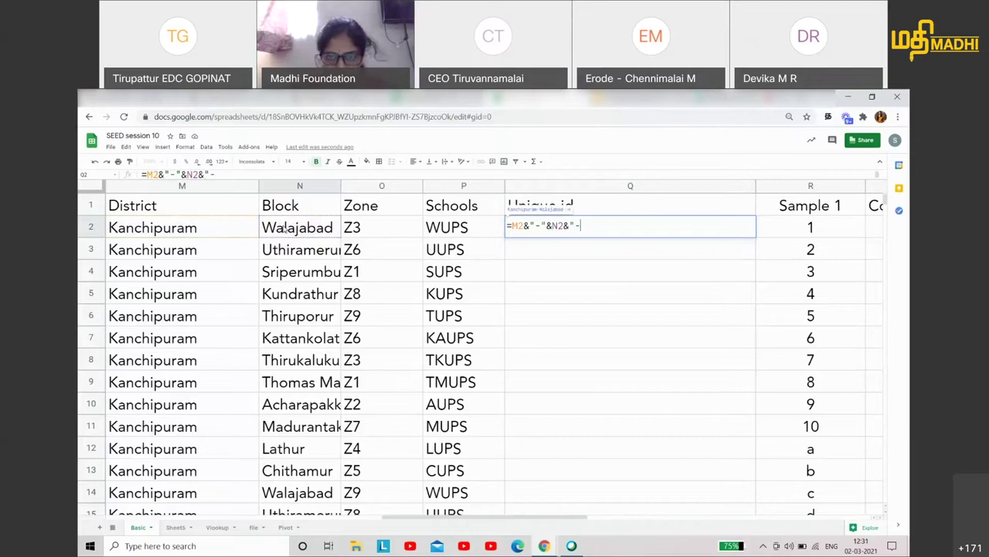
{"action": "type", "text": "\"&"}
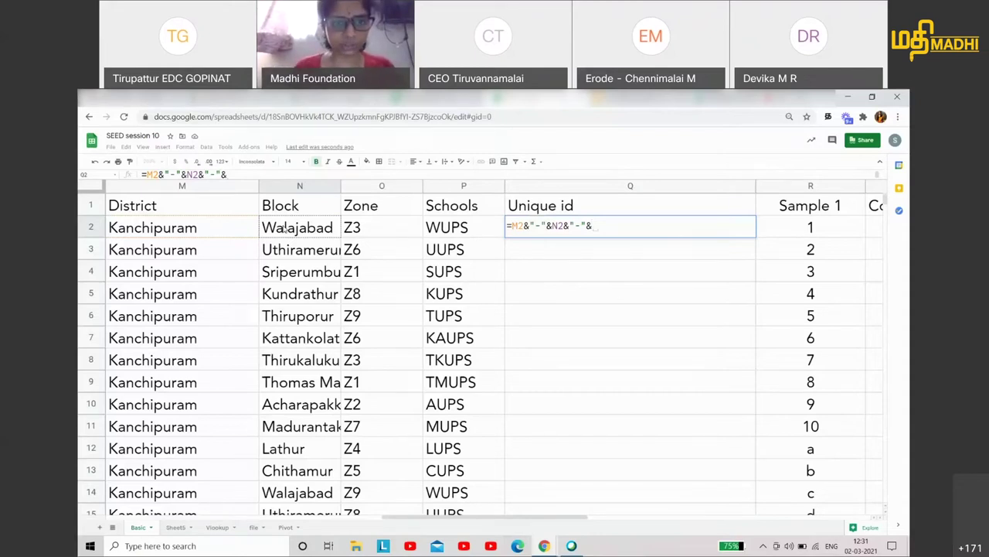
{"action": "left_click", "coordinate": [392, 227]}
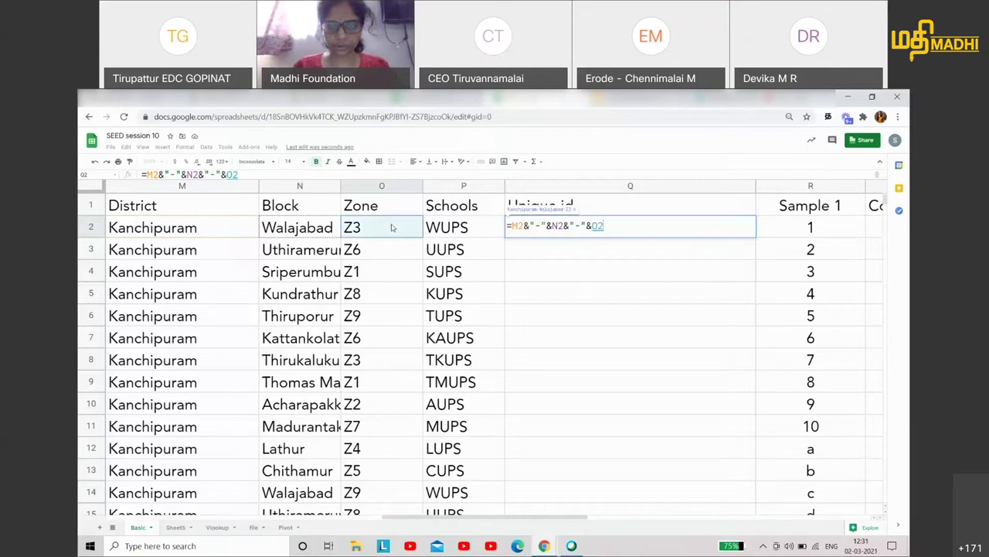
{"action": "type", "text": "\"-\""}
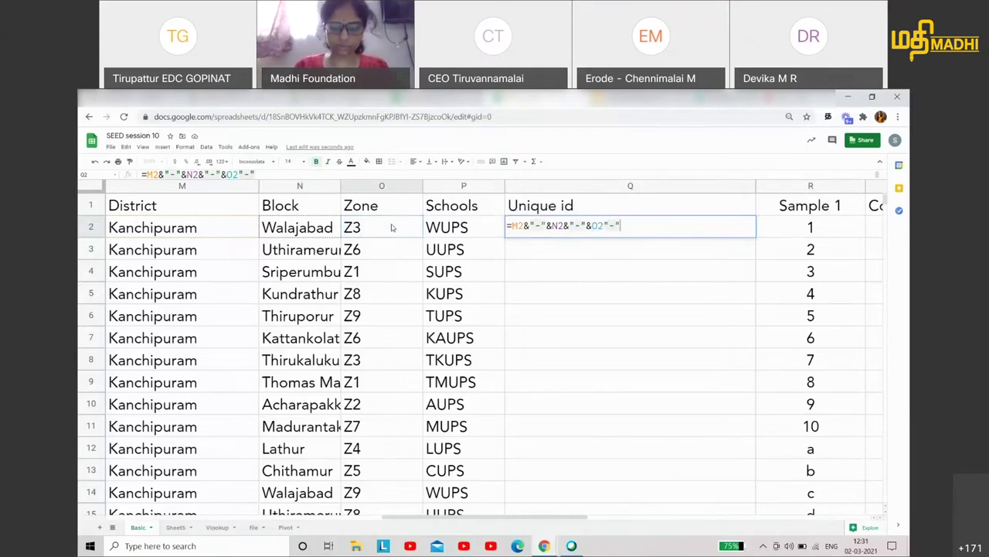
{"action": "type", "text": "&"}
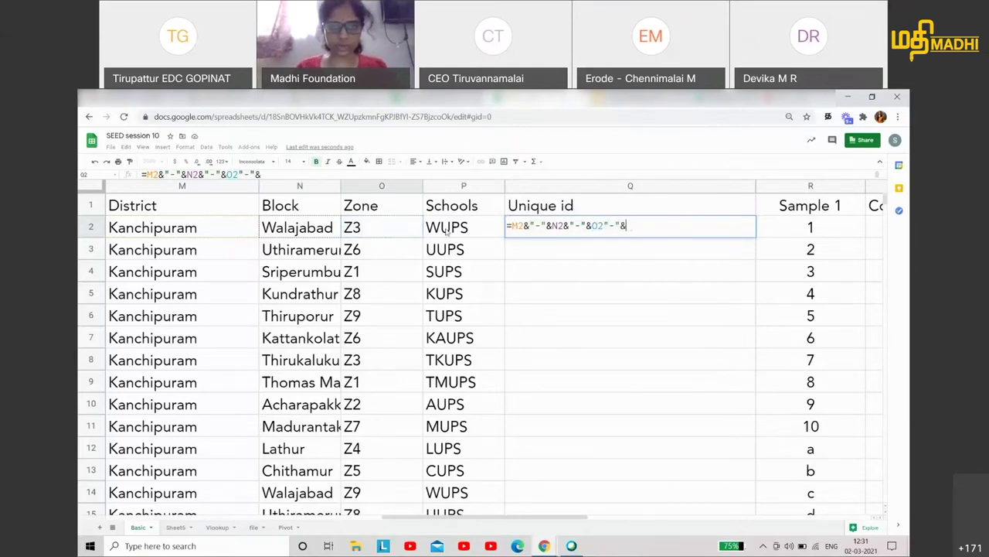
{"action": "left_click", "coordinate": [447, 226]}
{"action": "key", "text": "Return"}
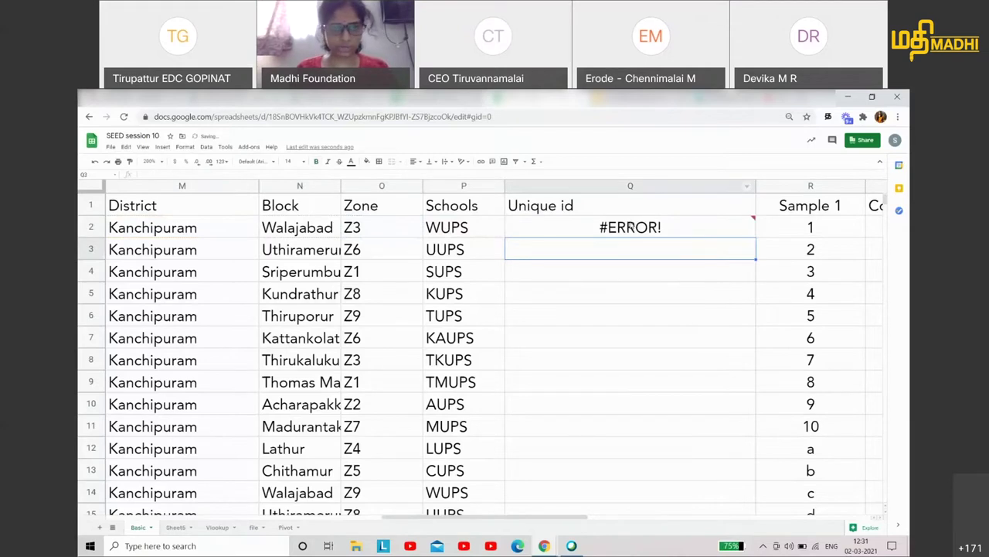
{"action": "key", "text": "Up"}
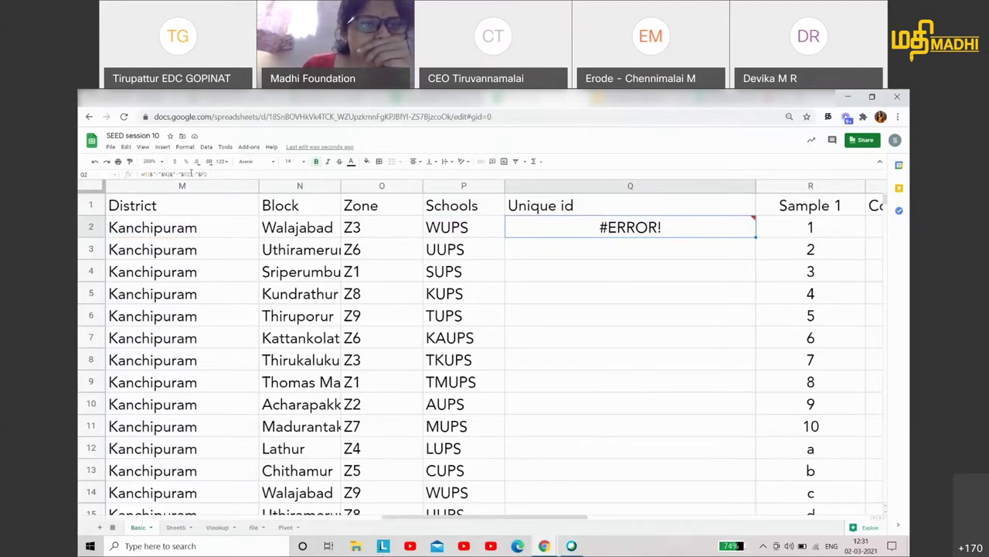
Repair Q2's hyphen-joining formula so it returns Kanchipuram-Walajabad-Z3-WUPS
{"action": "left_click", "coordinate": [348, 176]}
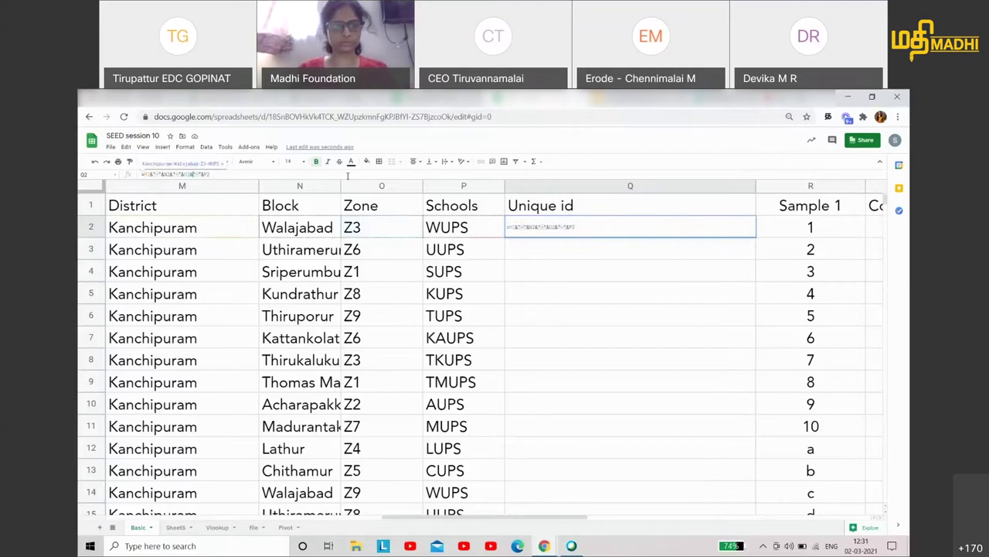
{"action": "key", "text": "Return"}
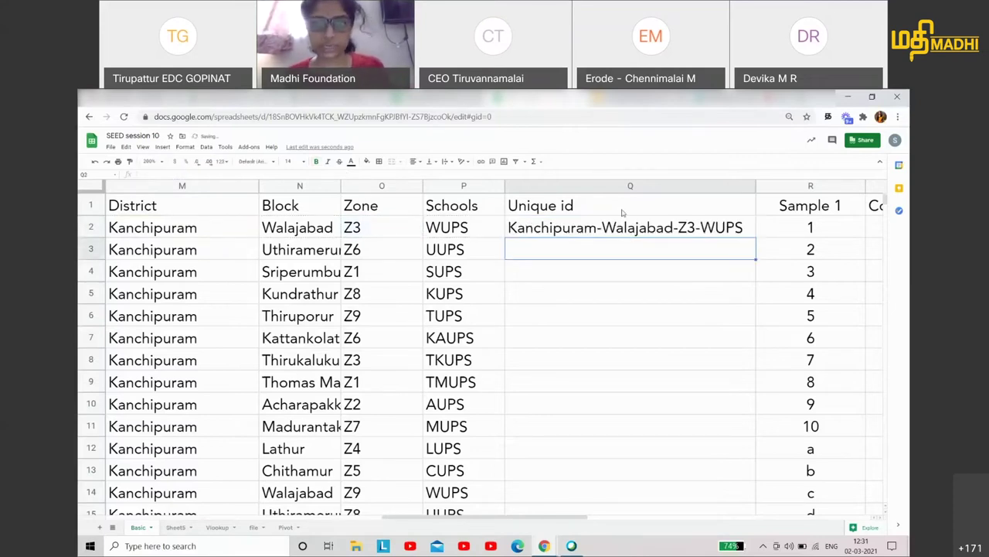
{"action": "left_click", "coordinate": [635, 232]}
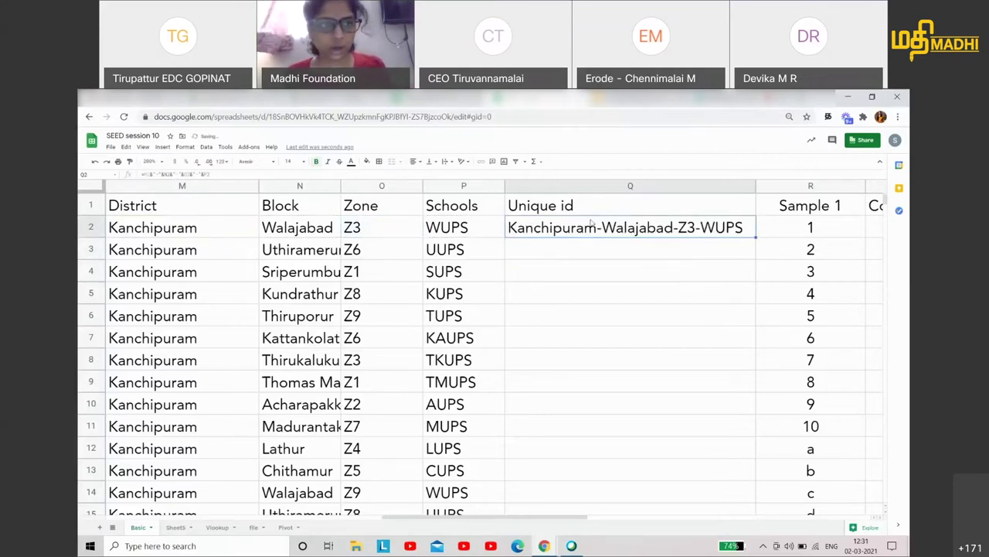
{"action": "left_click", "coordinate": [212, 175]}
Start a CONCATENATE formula in Q3, switching from the suggested CONCAT function
{"action": "left_click", "coordinate": [582, 252]}
{"action": "type", "text": "=conc"}
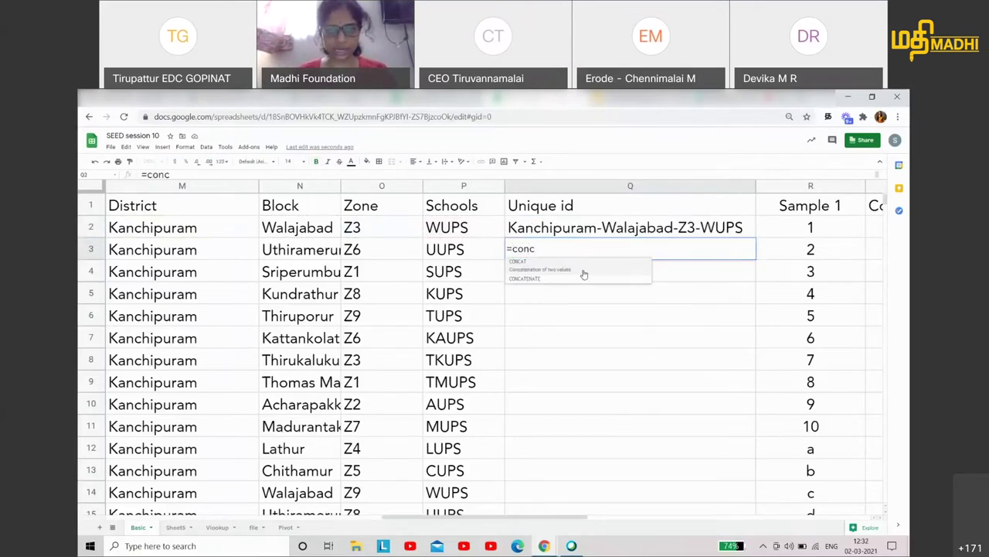
{"action": "left_click", "coordinate": [581, 274]}
{"action": "left_click", "coordinate": [546, 248]}
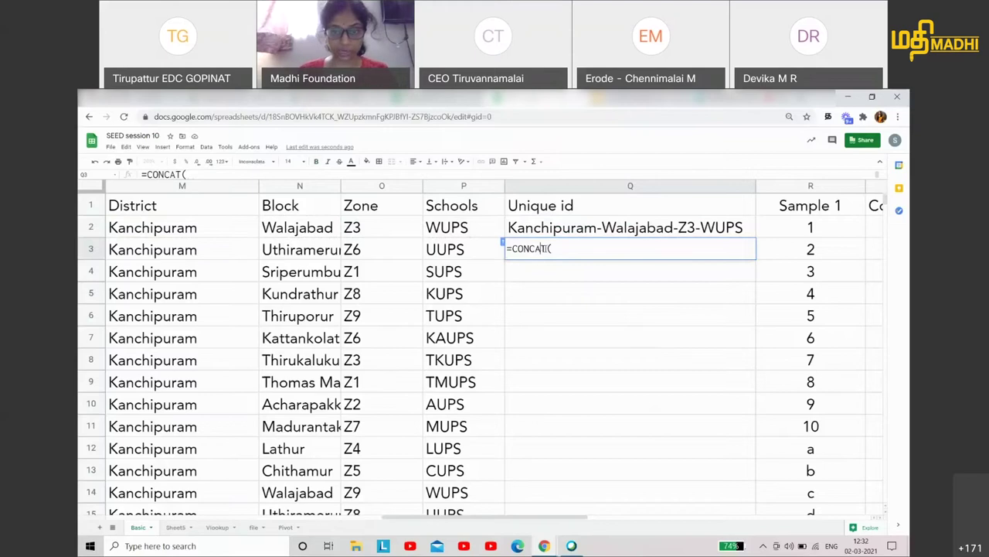
{"action": "type", "text": "e"}
{"action": "key", "text": "BackSpace"}
{"action": "key", "text": "BackSpace"}
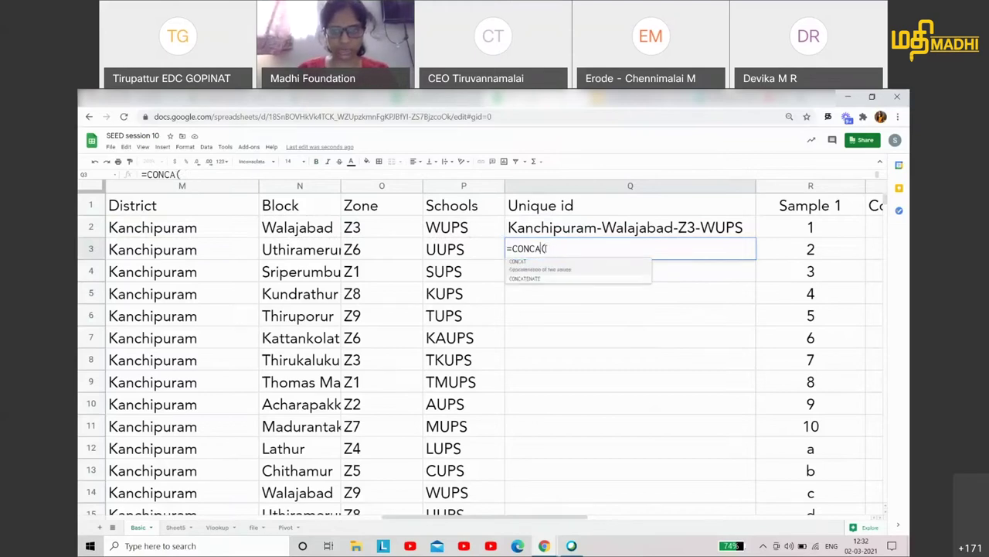
{"action": "left_click", "coordinate": [534, 280]}
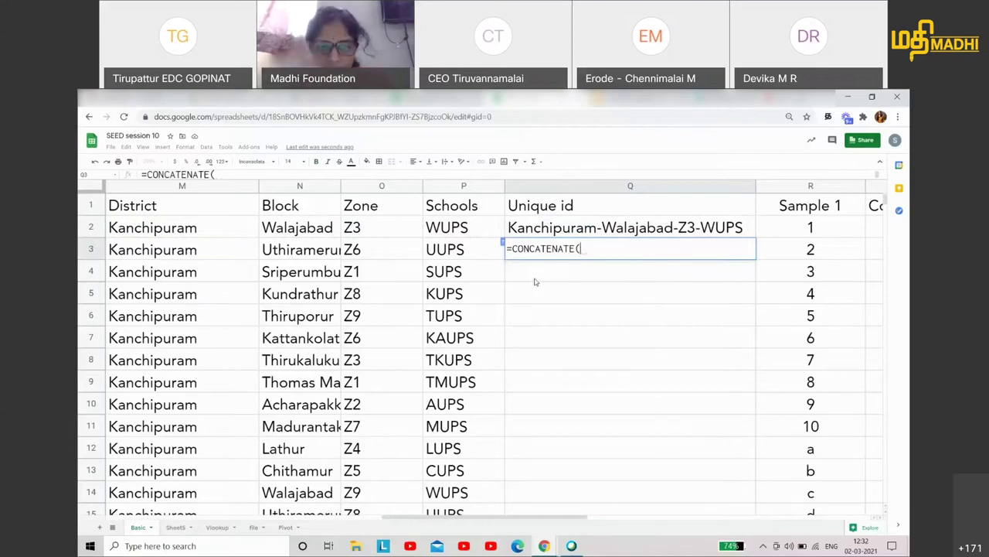
Join M3, N3, O3 and P3 with "-" separators, giving Kanchipuram-Uthiramerur-Z6-UUPS
{"action": "left_click", "coordinate": [219, 250]}
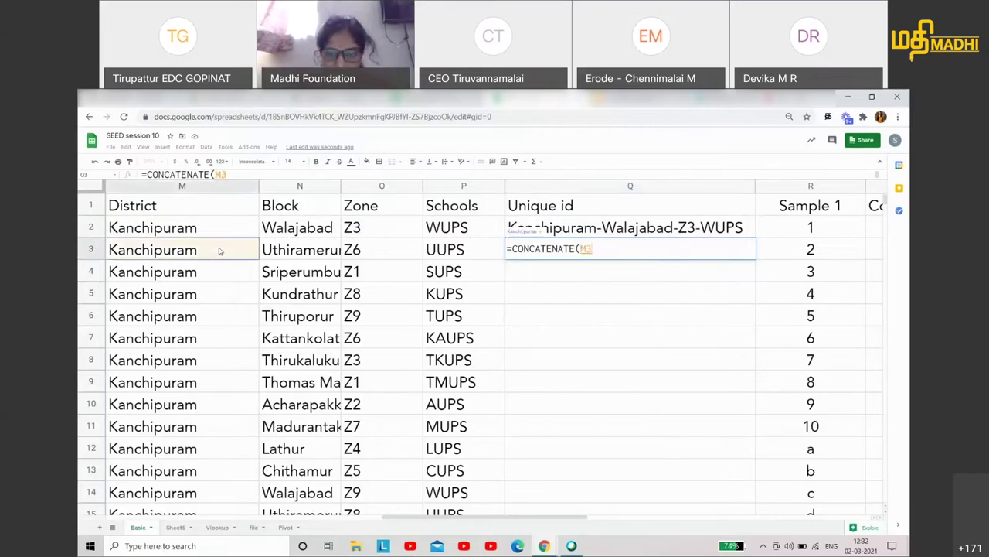
{"action": "type", "text": ","}
{"action": "left_click", "coordinate": [281, 245]}
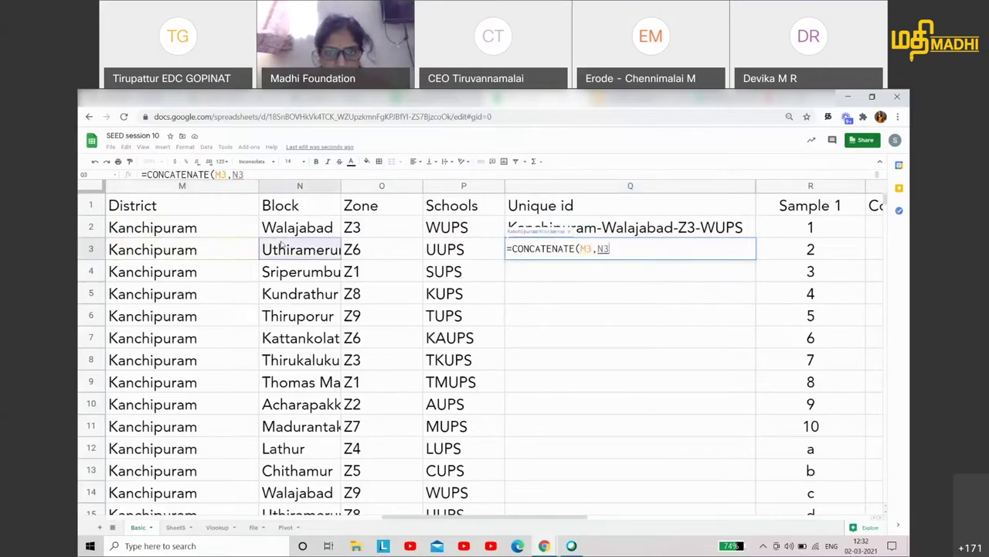
{"action": "left_click", "coordinate": [368, 258]}
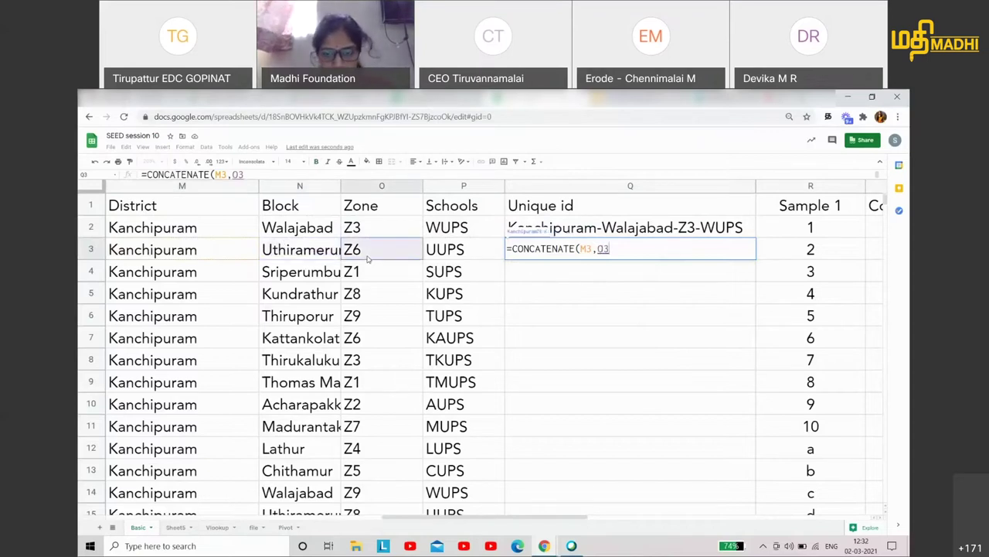
{"action": "key", "text": "BackSpace"}
{"action": "key", "text": "BackSpace"}
{"action": "type", "text": "\""}
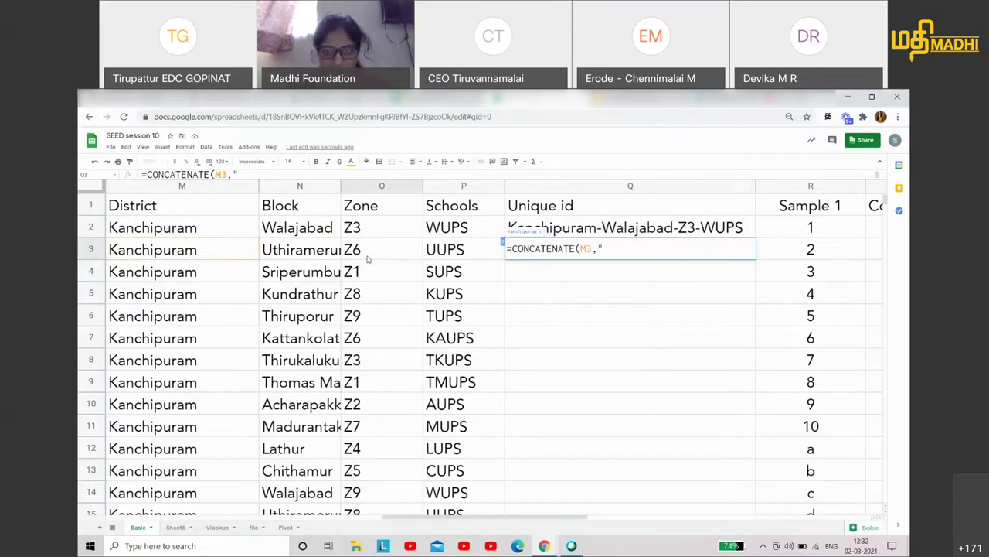
{"action": "type", "text": "-\","}
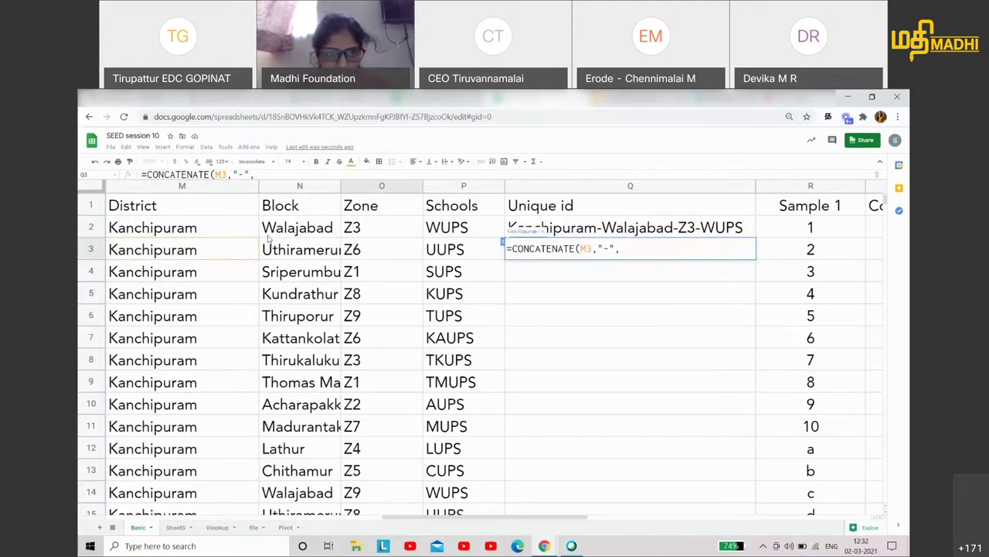
{"action": "left_click", "coordinate": [300, 250]}
{"action": "type", "text": ",\""}
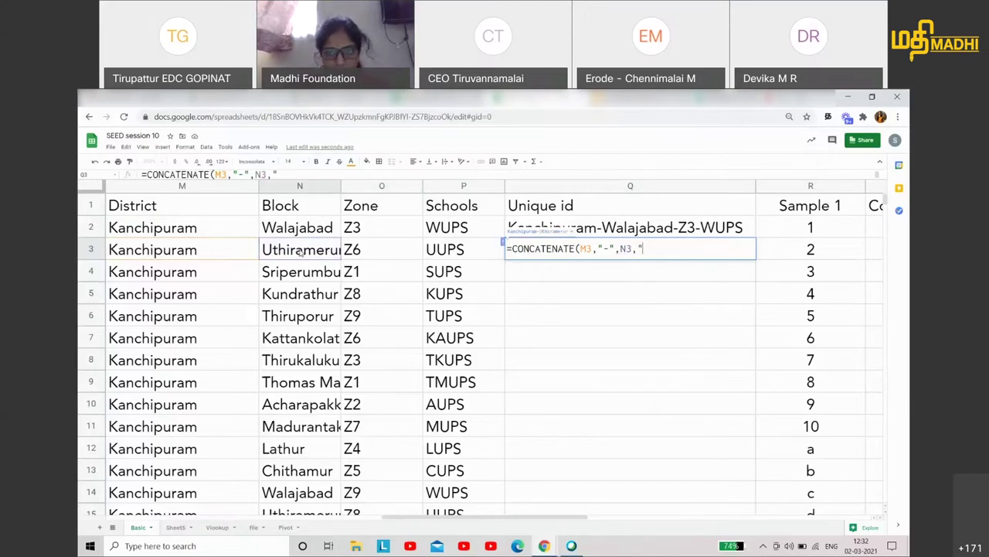
{"action": "type", "text": "-\","}
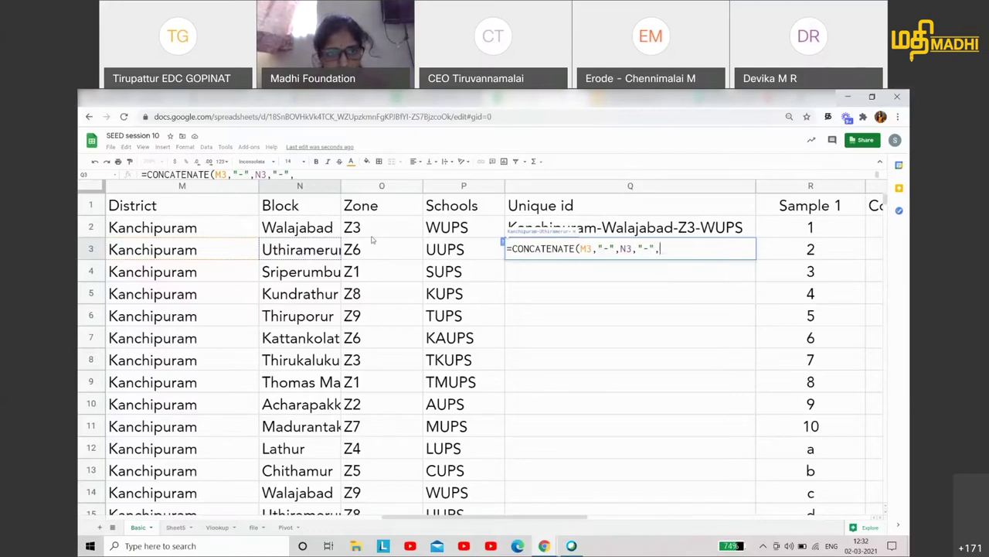
{"action": "left_click", "coordinate": [371, 249]}
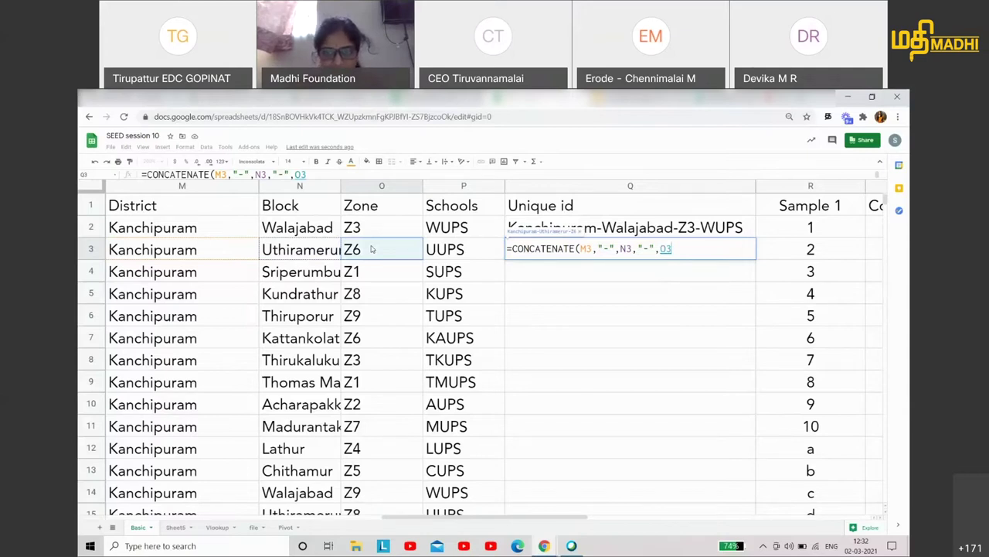
{"action": "type", "text": ",\"-"}
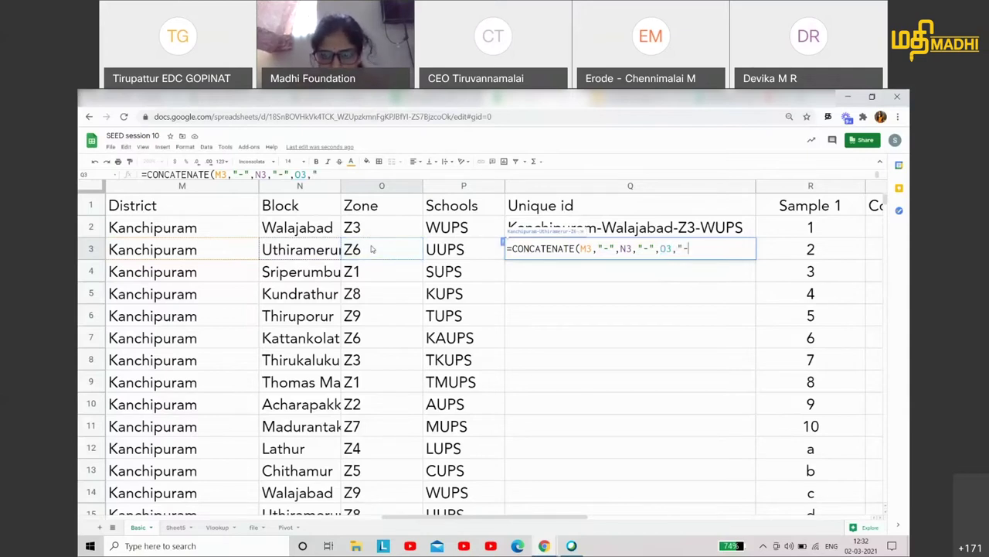
{"action": "type", "text": "\","}
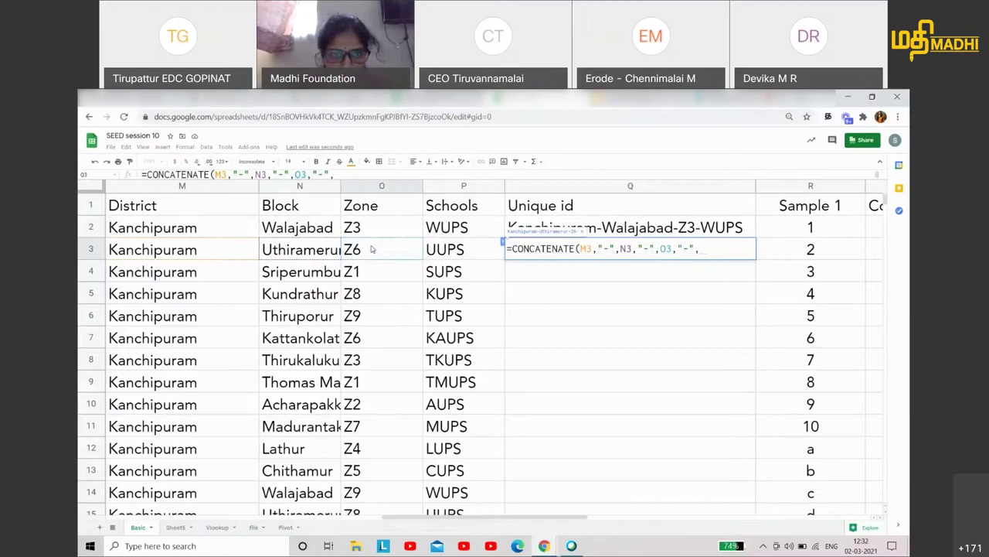
{"action": "left_click", "coordinate": [447, 254]}
{"action": "type", "text": ")"}
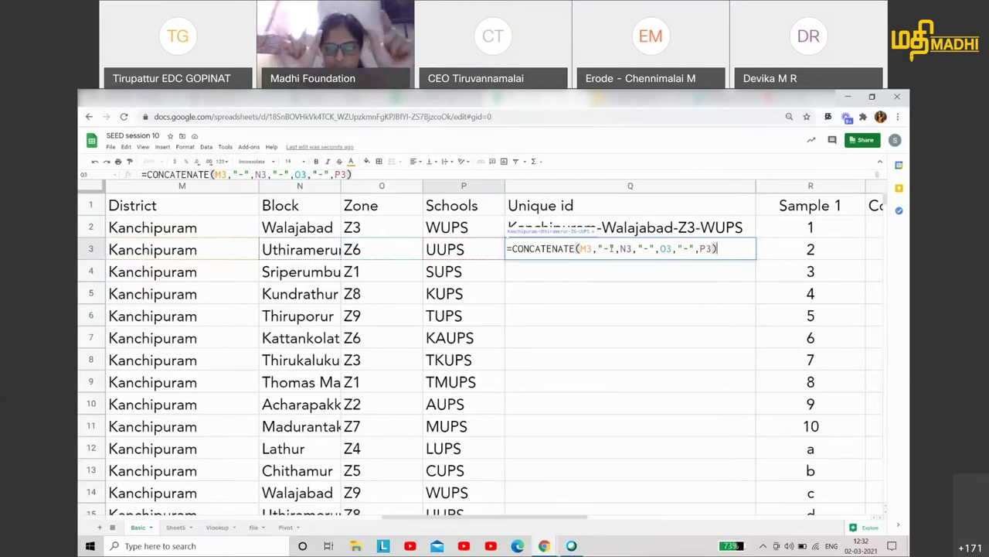
{"action": "key", "text": "Return"}
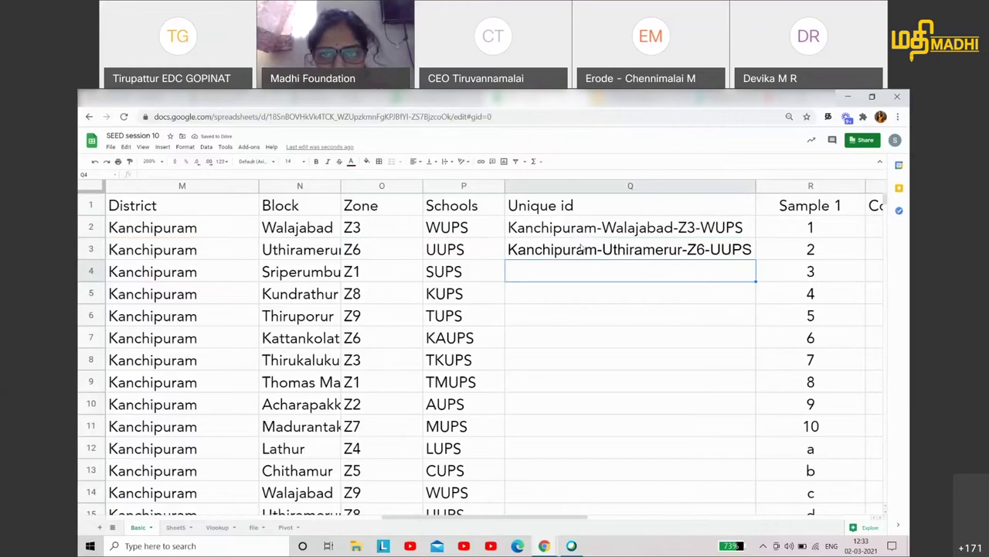
Back in the spreadsheet, start a CONCATENATE formula in Q4
{"action": "left_click", "coordinate": [607, 99]}
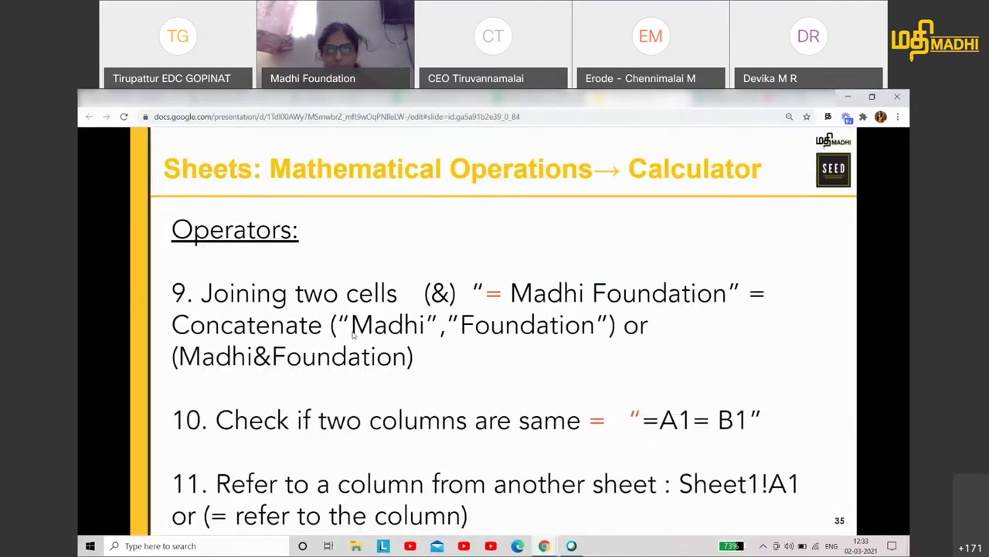
{"action": "left_click", "coordinate": [541, 98]}
{"action": "type", "text": "=conc"}
{"action": "left_click", "coordinate": [534, 304]}
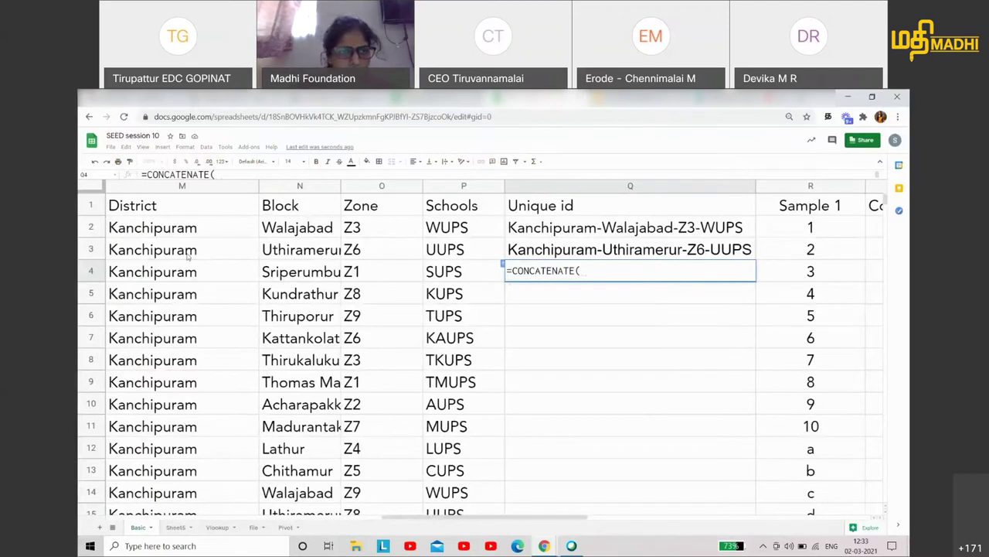
Join M4, N4, O4 and P4 without separators, giving KanchipuramSriperumbudurZ1SUPS
{"action": "left_click", "coordinate": [181, 274]}
{"action": "type", "text": ","}
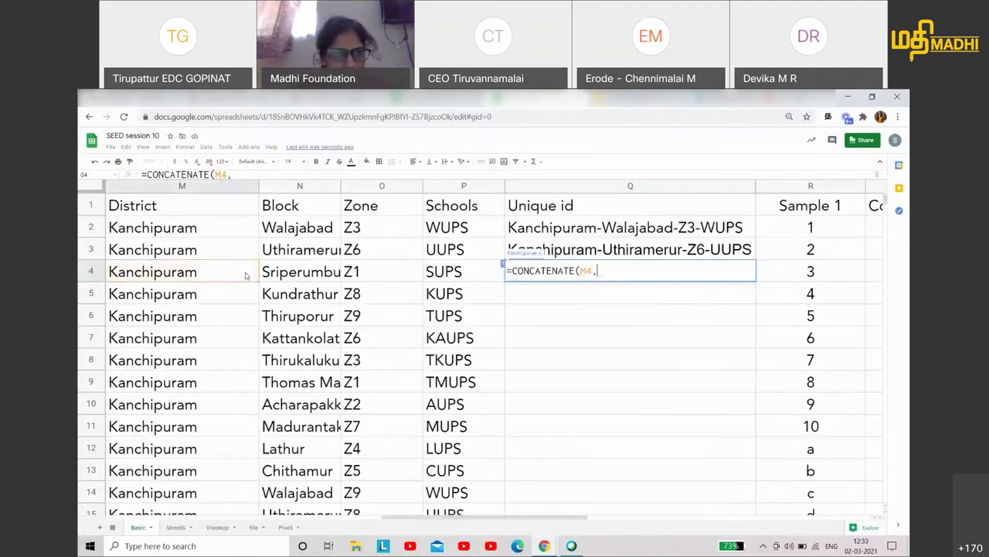
{"action": "left_click", "coordinate": [263, 272]}
{"action": "type", "text": ","}
{"action": "left_click", "coordinate": [385, 272]}
{"action": "type", "text": ","}
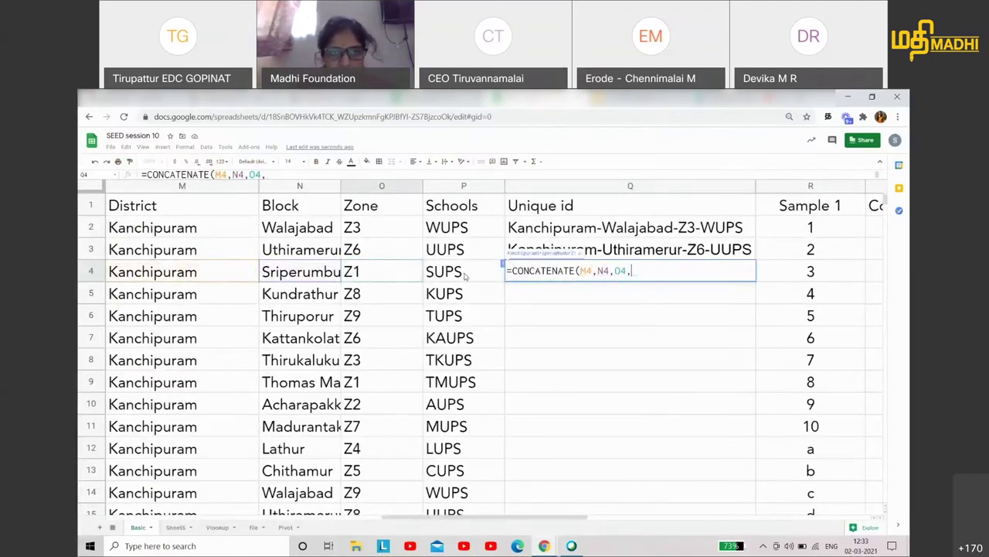
{"action": "left_click", "coordinate": [464, 275]}
{"action": "type", "text": ","}
{"action": "key", "text": "BackSpace"}
{"action": "type", "text": ")"}
{"action": "key", "text": "Return"}
{"action": "left_click", "coordinate": [562, 276]}
{"action": "left_click", "coordinate": [608, 313]}
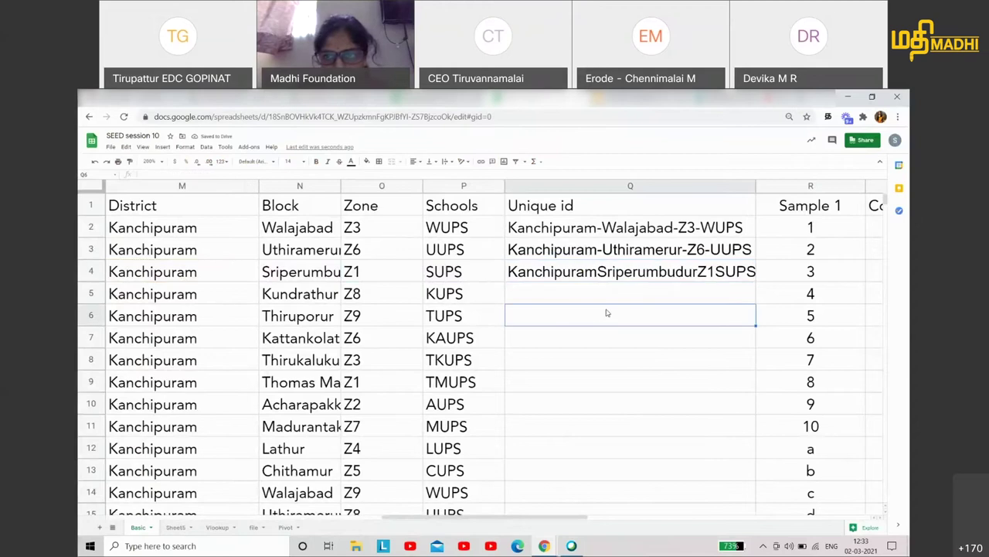
{"action": "scroll", "coordinate": [607, 313], "scroll_direction": "down", "scroll_amount": 2}
{"action": "scroll", "coordinate": [607, 313], "scroll_direction": "up", "scroll_amount": 2}
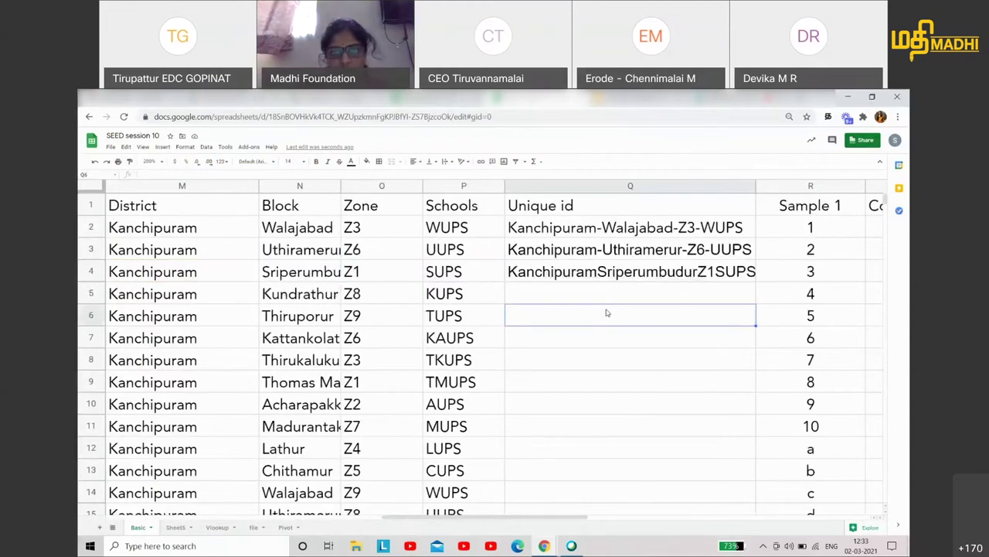
{"action": "key", "text": "ctrl+Tab"}
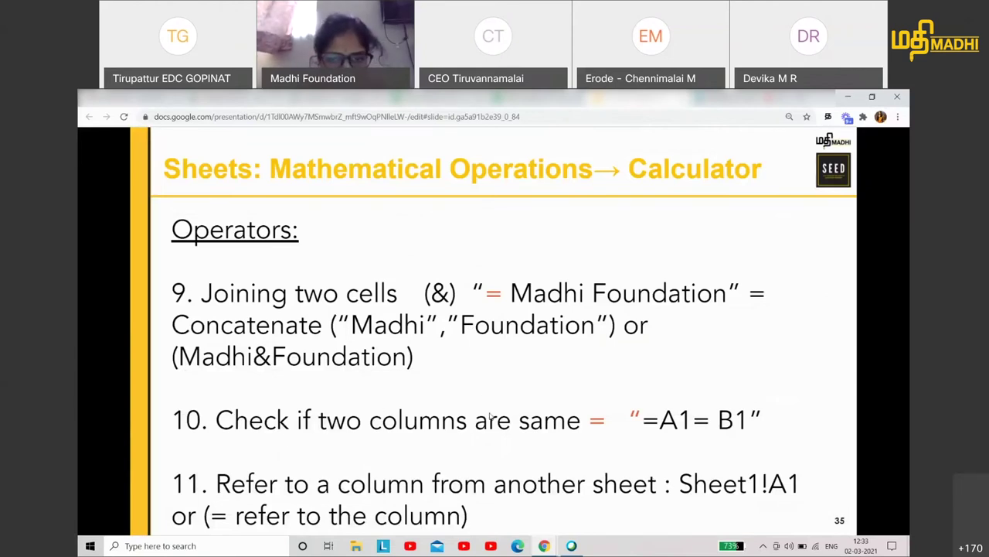
{"action": "key", "text": "Left"}
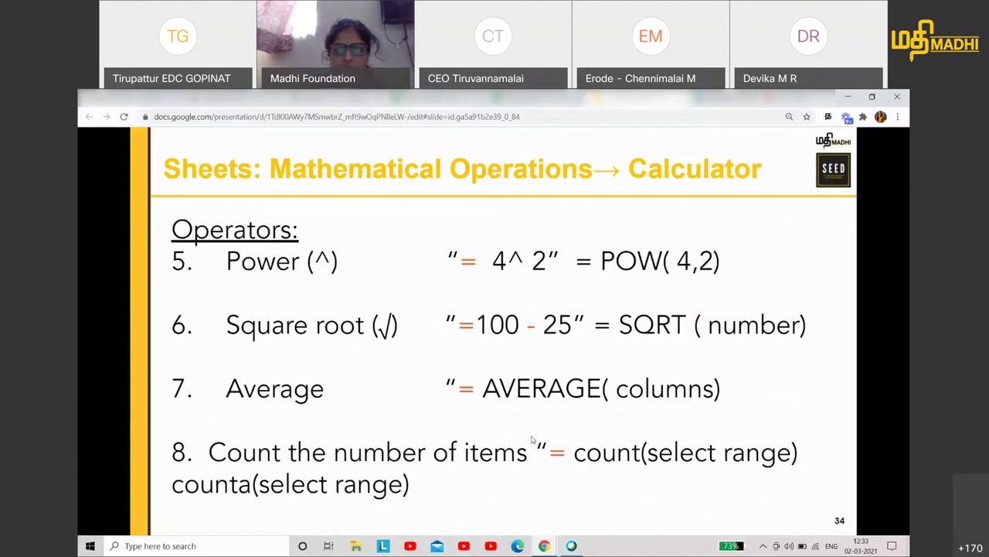
{"action": "key", "text": "Left"}
{"action": "key", "text": "Right"}
{"action": "key", "text": "Right"}
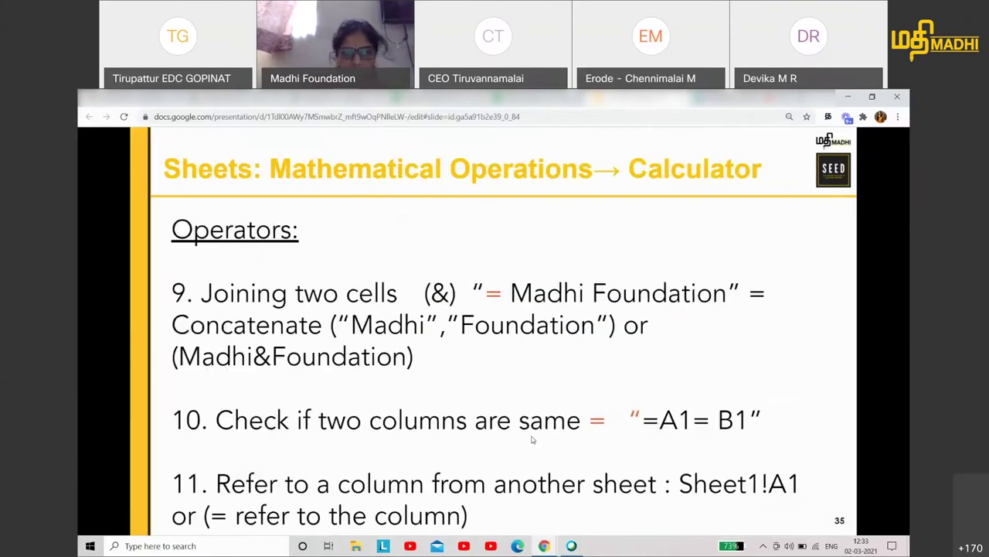
{"action": "key", "text": "ctrl+Tab"}
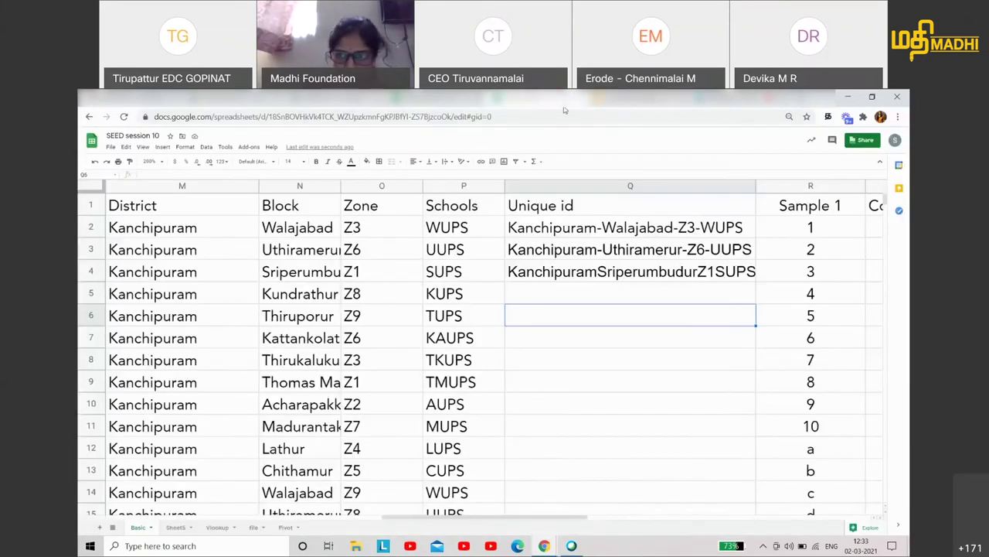
{"action": "scroll", "coordinate": [804, 243], "scroll_direction": "right", "scroll_amount": 3}
{"action": "scroll", "coordinate": [804, 243], "scroll_direction": "right", "scroll_amount": 5}
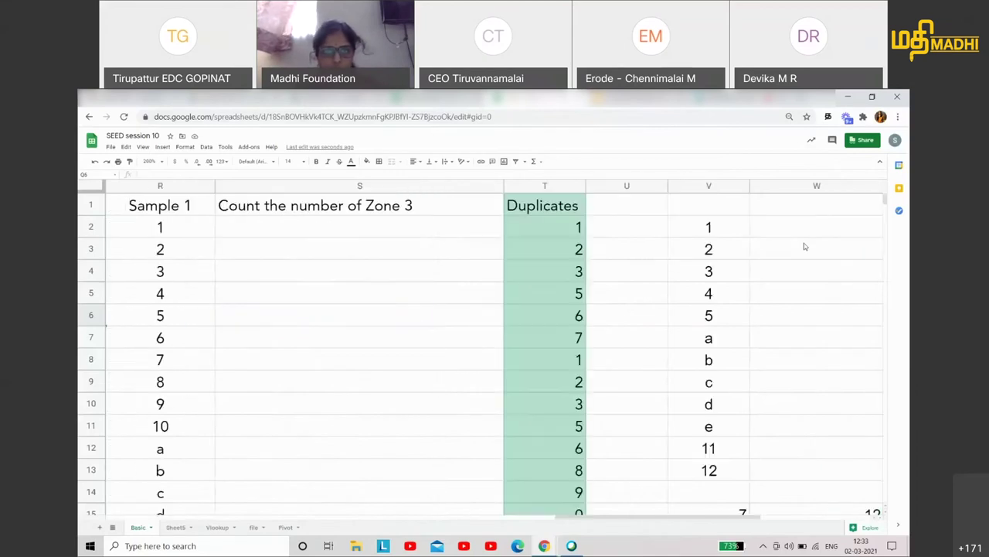
{"action": "scroll", "coordinate": [803, 245], "scroll_direction": "left", "scroll_amount": 3}
{"action": "scroll", "coordinate": [804, 246], "scroll_direction": "right", "scroll_amount": 2}
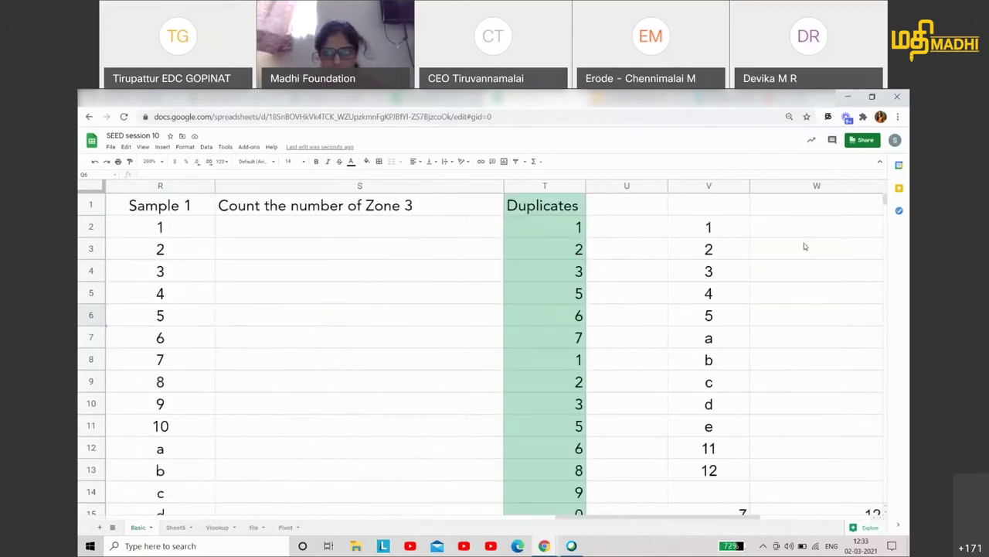
{"action": "scroll", "coordinate": [803, 246], "scroll_direction": "left", "scroll_amount": 2}
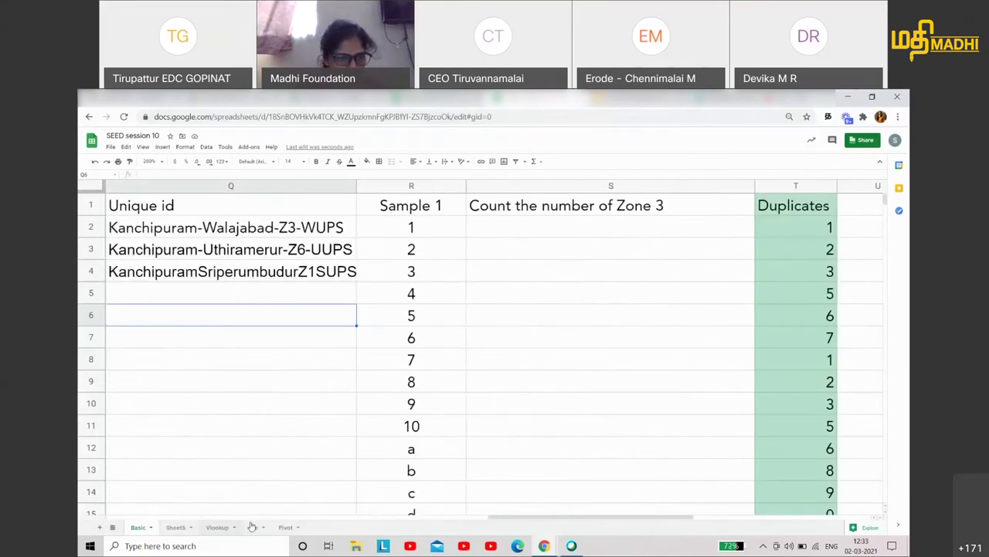
{"action": "left_click", "coordinate": [194, 526]}
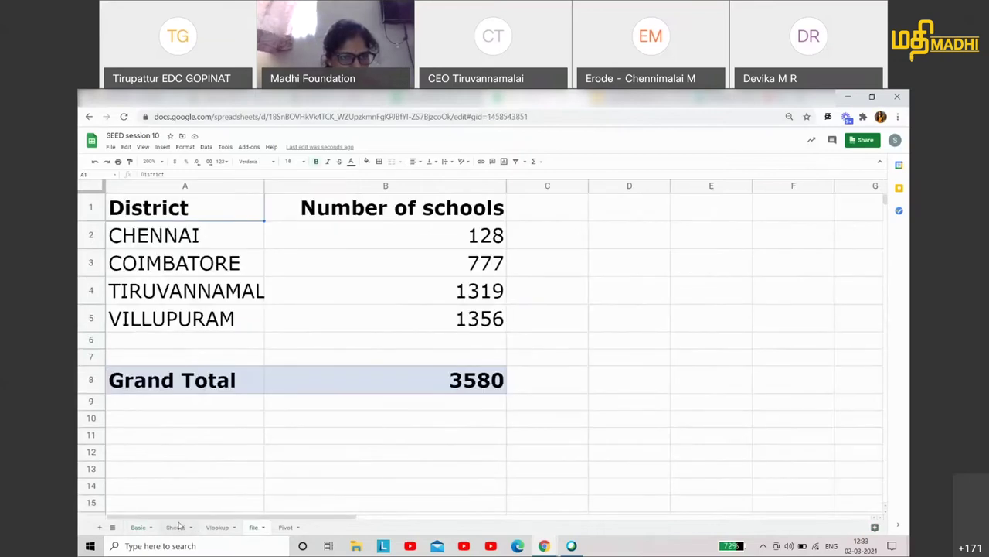
{"action": "left_click", "coordinate": [179, 526]}
{"action": "left_click", "coordinate": [137, 526]}
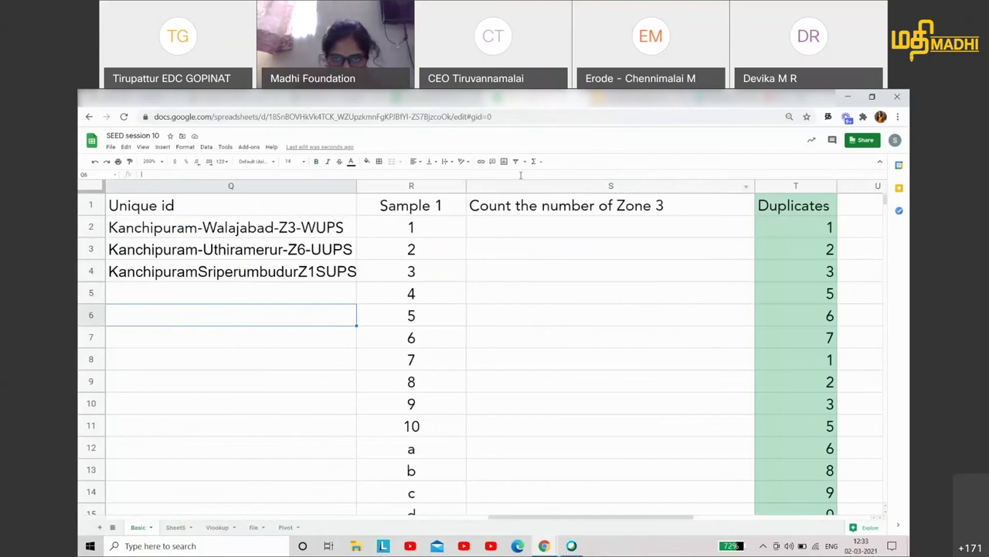
Insert an empty column S and paste Sample 1's values 1–7 into it
{"action": "left_click", "coordinate": [527, 186]}
{"action": "right_click", "coordinate": [527, 186]}
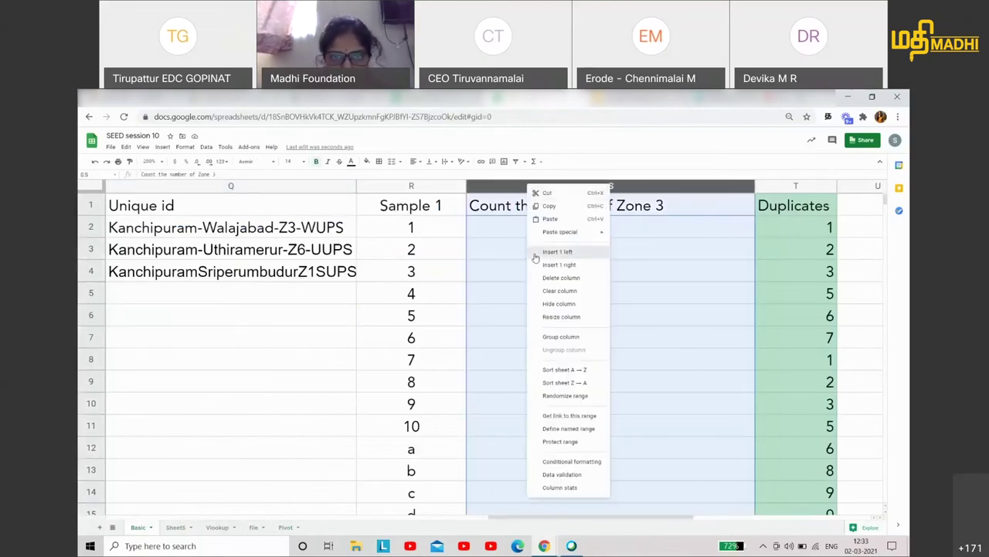
{"action": "left_click", "coordinate": [534, 252]}
{"action": "left_click", "coordinate": [411, 227]}
{"action": "left_click", "coordinate": [424, 359], "text": "shift"}
{"action": "key", "text": "ctrl+c"}
{"action": "left_click", "coordinate": [539, 237]}
{"action": "key", "text": "ctrl+v"}
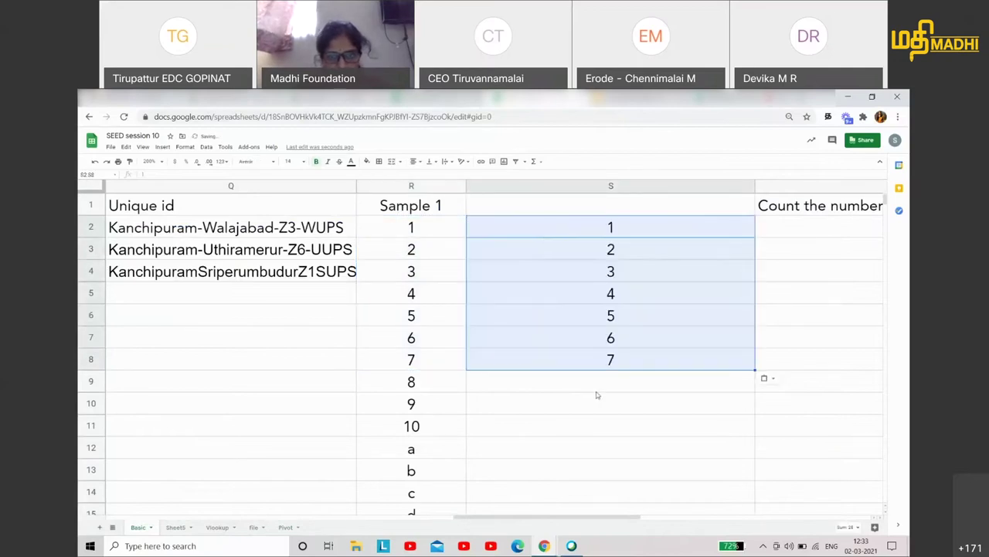
Enter dsdfgg, jgbd, bgfh, dbf, ngfd, nbdgg, dbgd and dbhd below the pasted values
{"action": "left_click", "coordinate": [595, 391]}
{"action": "type", "text": "dsdfgg"}
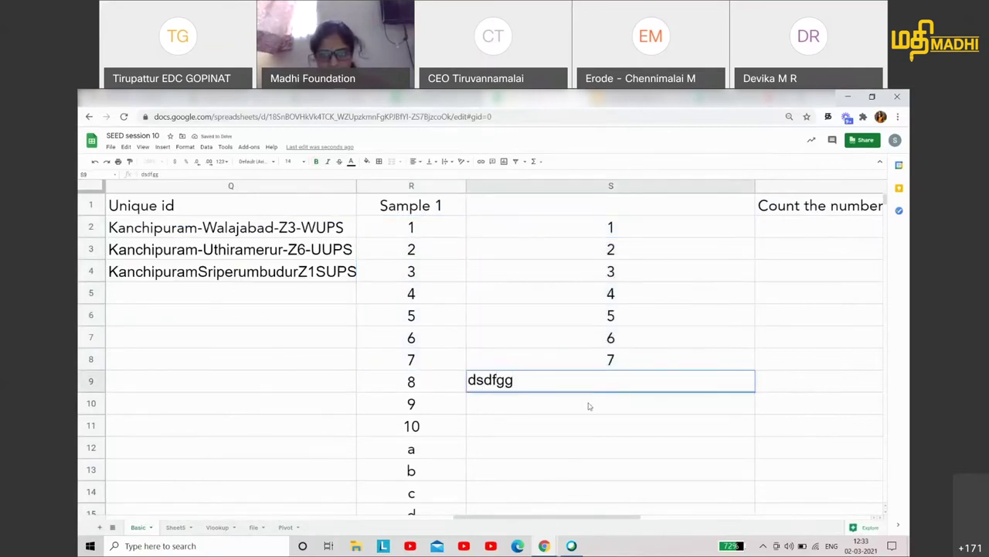
{"action": "key", "text": "Return"}
{"action": "type", "text": "jgbd"}
{"action": "key", "text": "Return"}
{"action": "type", "text": "bgfh"}
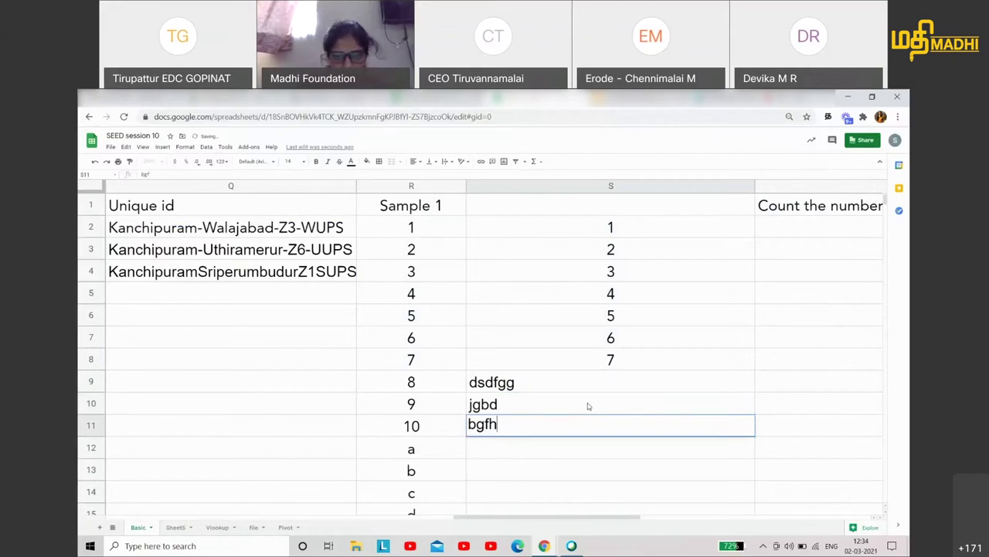
{"action": "key", "text": "Return"}
{"action": "type", "text": "dbf"}
{"action": "key", "text": "Return"}
{"action": "type", "text": "ngfd"}
{"action": "key", "text": "Return"}
{"action": "type", "text": "nbdgg"}
{"action": "key", "text": "Return"}
{"action": "type", "text": "db"}
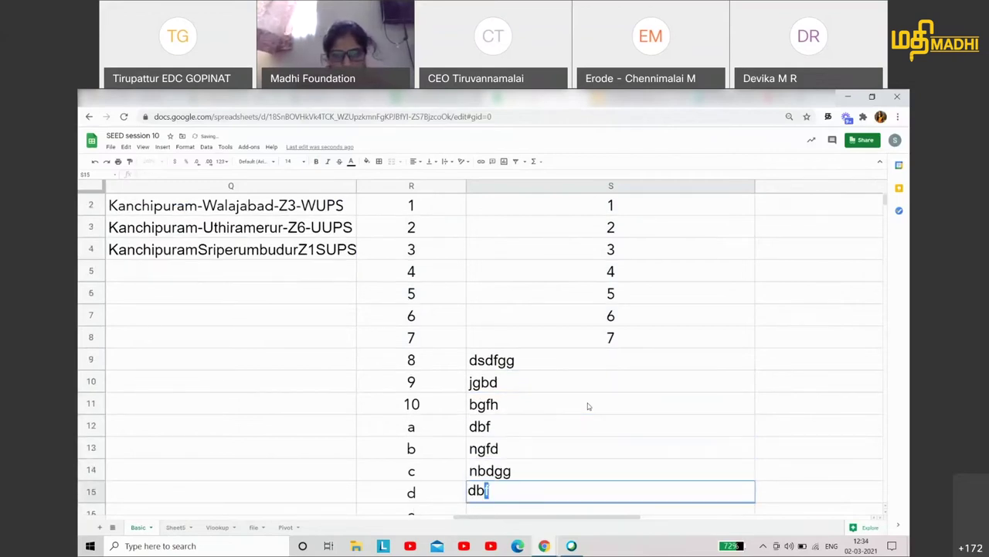
{"action": "type", "text": "gd"}
{"action": "key", "text": "Return"}
{"action": "type", "text": "dbhd"}
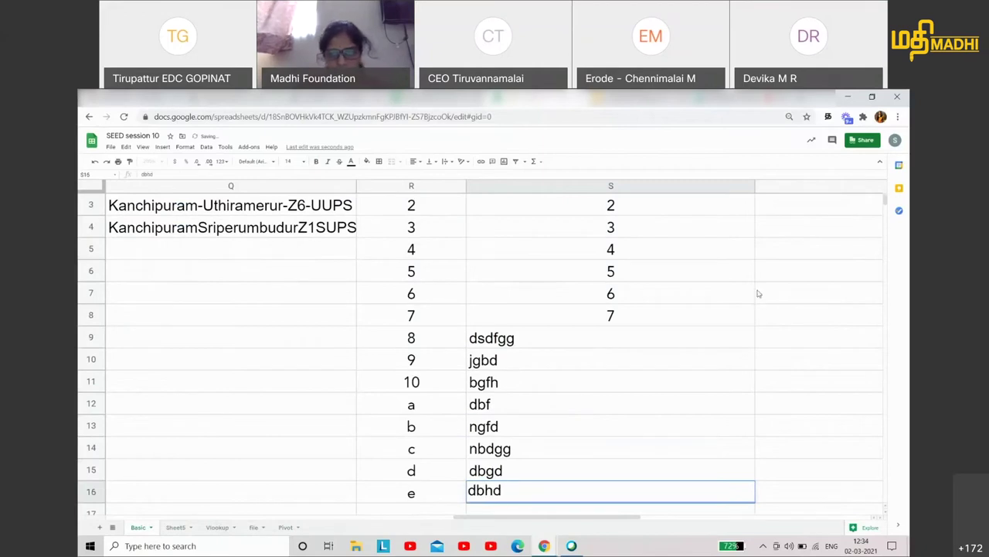
Centre-align the column S values
{"action": "left_click", "coordinate": [758, 293]}
{"action": "scroll", "coordinate": [696, 294], "scroll_direction": "up", "scroll_amount": 1}
{"action": "mouse_move", "coordinate": [583, 228]}
{"action": "left_mouse_down"}
{"action": "mouse_move", "coordinate": [620, 499]}
{"action": "mouse_move", "coordinate": [605, 487]}
{"action": "left_mouse_up"}
{"action": "left_click", "coordinate": [412, 160]}
{"action": "left_click", "coordinate": [422, 174]}
Narrow column S and head it 'Sample 2' in S1
{"action": "scroll", "coordinate": [673, 251], "scroll_direction": "up", "scroll_amount": 1}
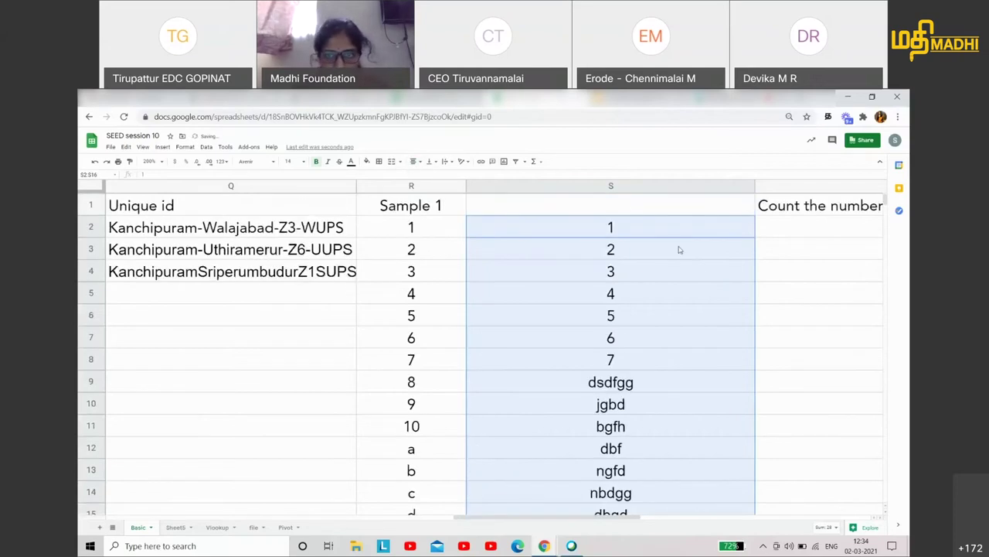
{"action": "left_click", "coordinate": [625, 207]}
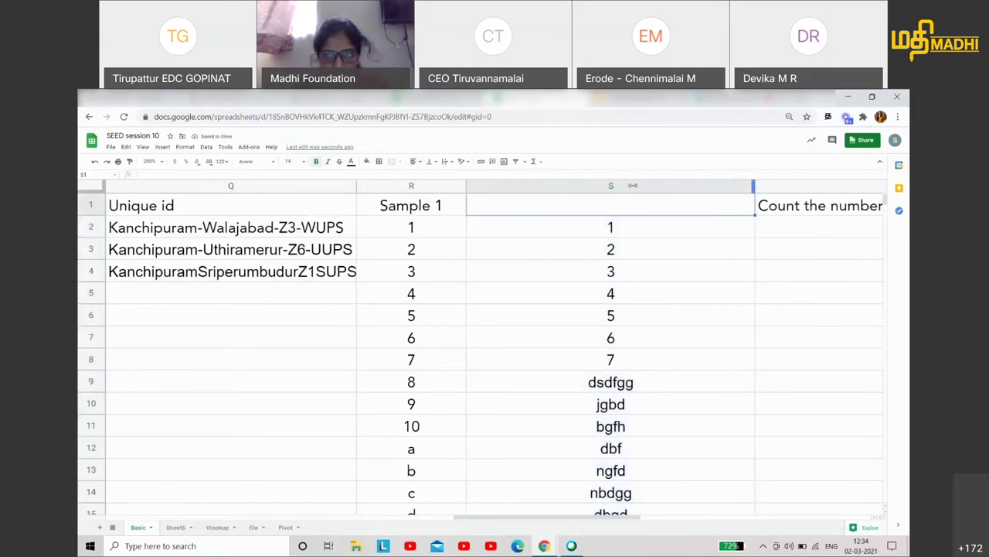
{"action": "left_click_drag", "start_coordinate": [633, 185], "coordinate": [626, 185]}
{"action": "type", "text": "Sample 2"}
{"action": "key", "text": "Return"}
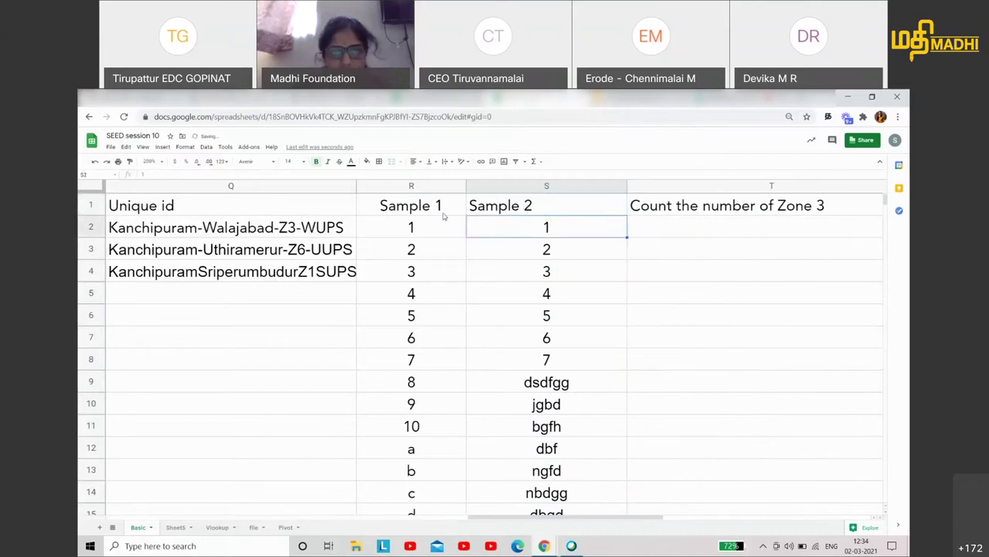
Insert a blank column left of the Zone 3 count column
{"action": "left_click_drag", "start_coordinate": [446, 227], "coordinate": [590, 232]}
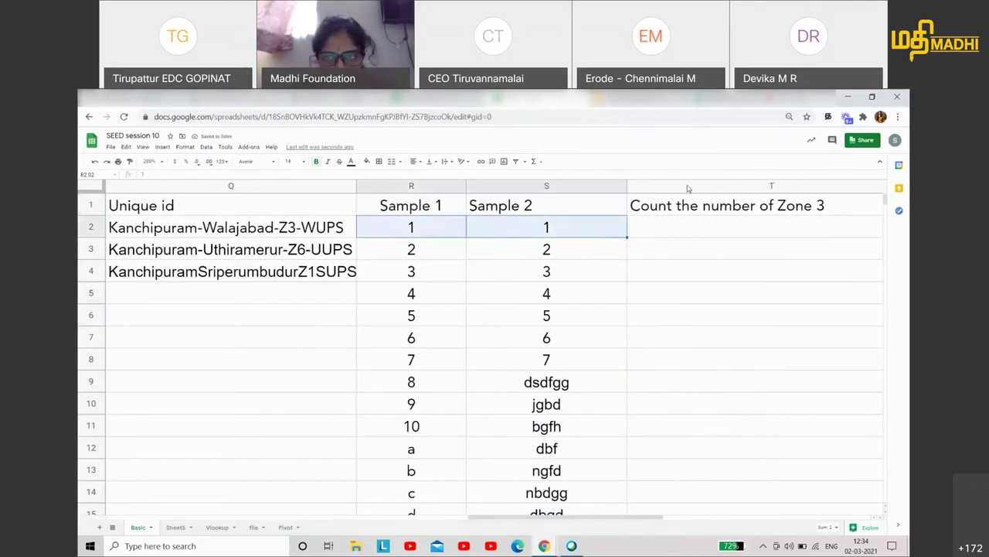
{"action": "right_click", "coordinate": [688, 186]}
{"action": "left_click", "coordinate": [712, 253]}
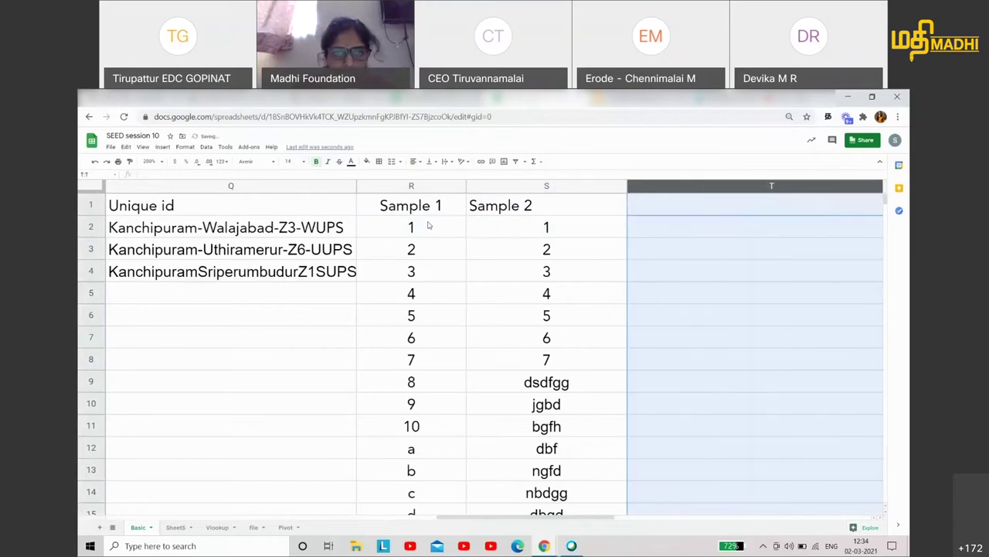
{"action": "left_click", "coordinate": [724, 226]}
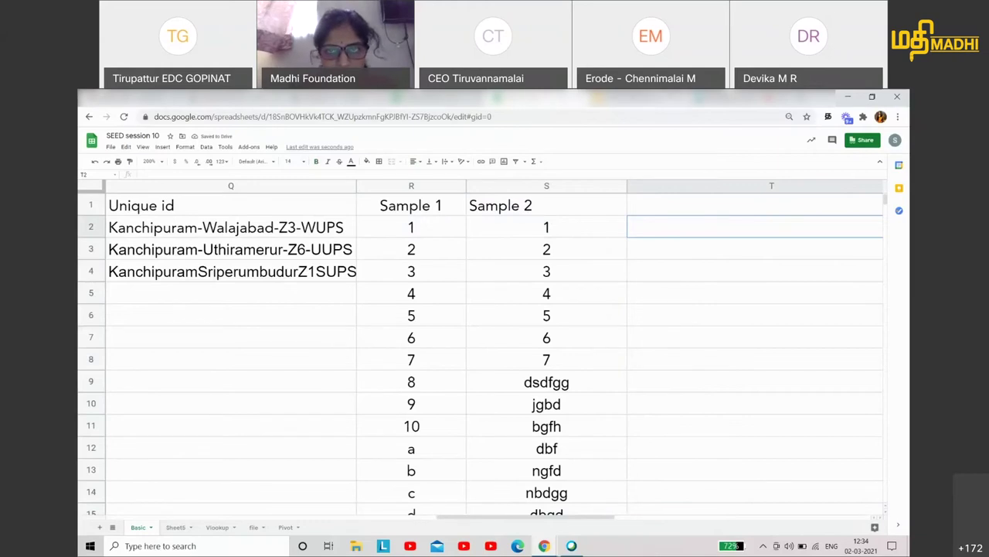
{"action": "key", "text": "ctrl+Tab"}
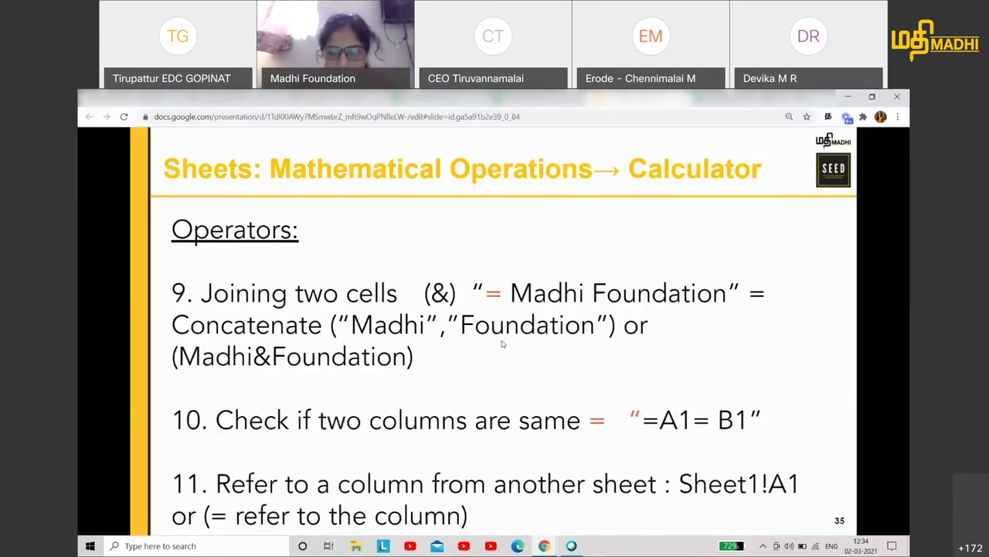
{"action": "key", "text": "Right"}
{"action": "key", "text": "Right"}
{"action": "key", "text": "Right"}
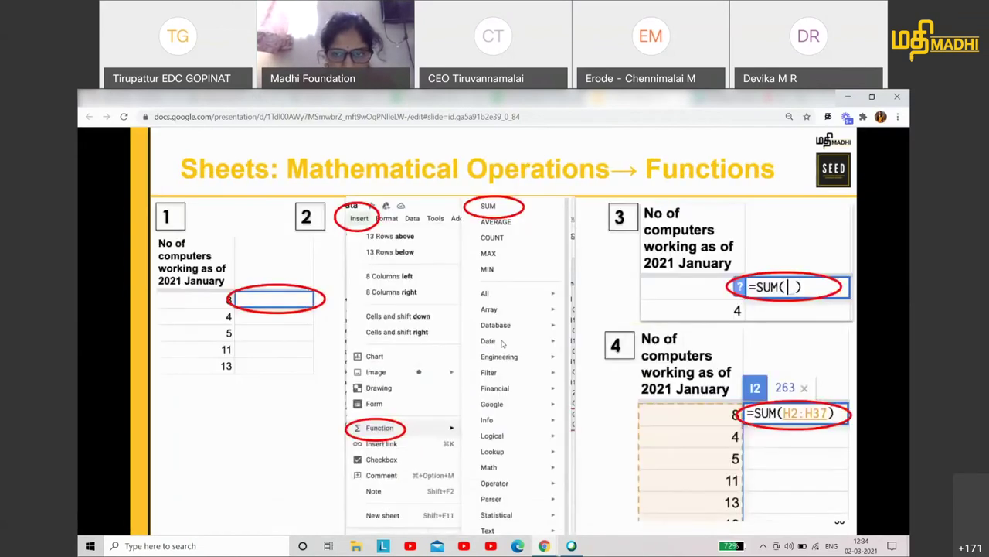
{"action": "key", "text": "Right"}
{"action": "key", "text": "Right"}
{"action": "key", "text": "Right"}
{"action": "key", "text": "Right"}
{"action": "key", "text": "Right"}
{"action": "key", "text": "Right"}
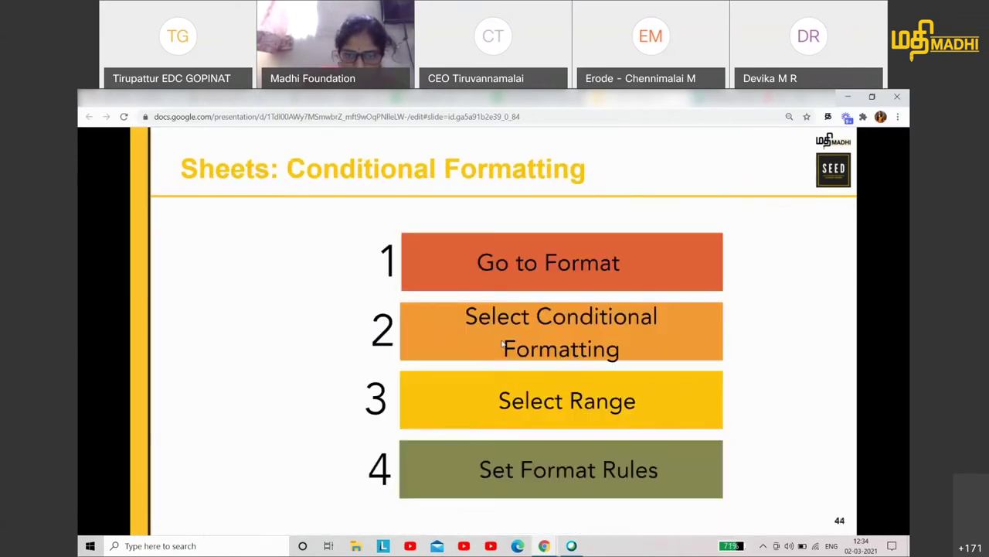
{"action": "key", "text": "Right"}
{"action": "key", "text": "Right"}
{"action": "key", "text": "Right"}
{"action": "key", "text": "Left"}
{"action": "key", "text": "Left"}
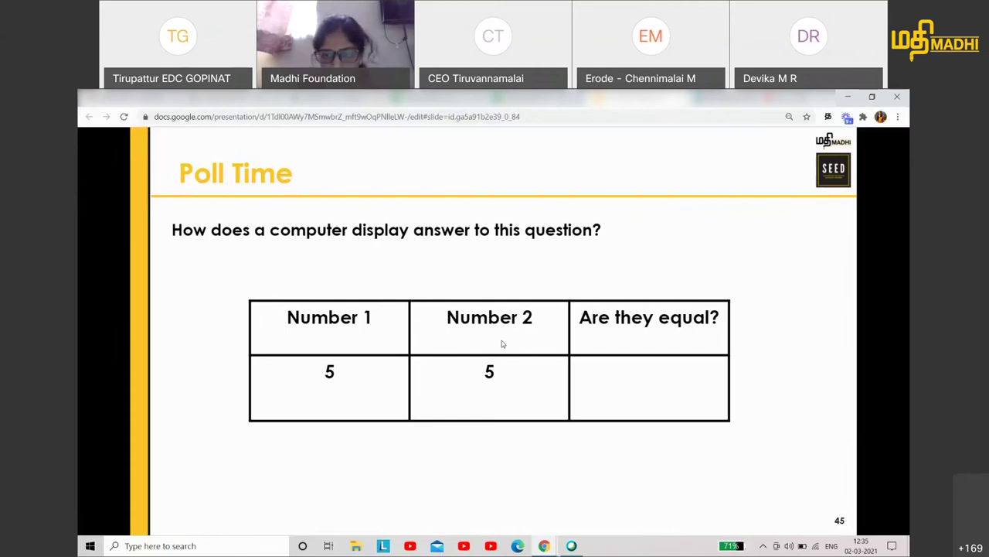
{"action": "key", "text": "Left"}
{"action": "key", "text": "Left"}
{"action": "key", "text": "Left"}
{"action": "key", "text": "Left"}
{"action": "key", "text": "Left"}
{"action": "key", "text": "Left"}
{"action": "key", "text": "Left"}
{"action": "key", "text": "Left"}
{"action": "key", "text": "Left"}
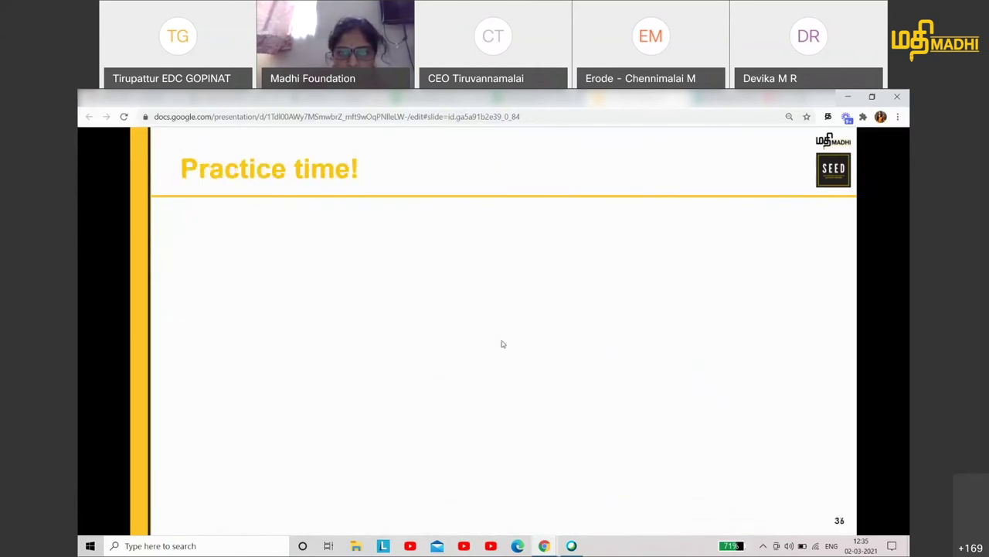
{"action": "key", "text": "Left"}
{"action": "key", "text": "Right"}
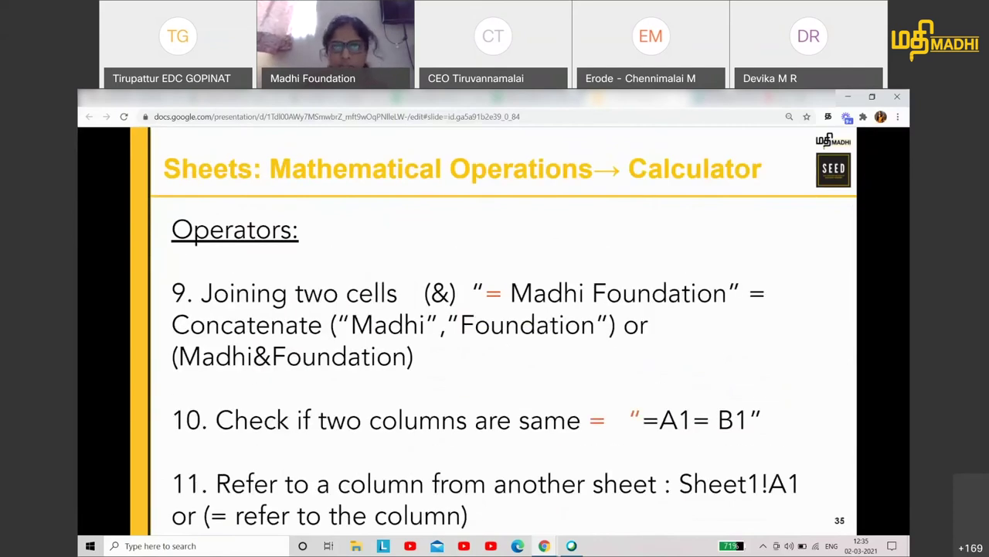
{"action": "left_click", "coordinate": [680, 97]}
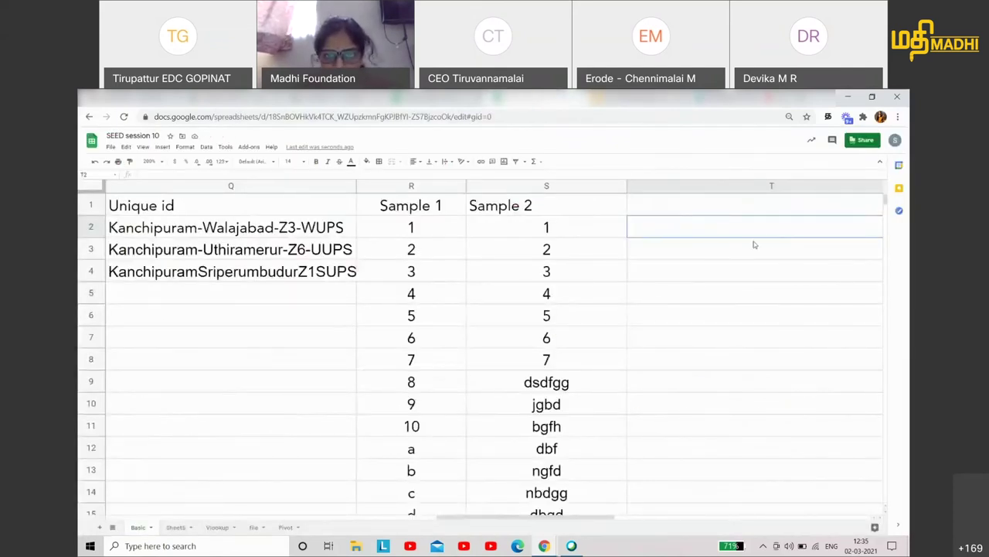
{"action": "scroll", "coordinate": [822, 228], "scroll_direction": "right", "scroll_amount": 1}
{"action": "left_click_drag", "start_coordinate": [663, 185], "coordinate": [496, 185]}
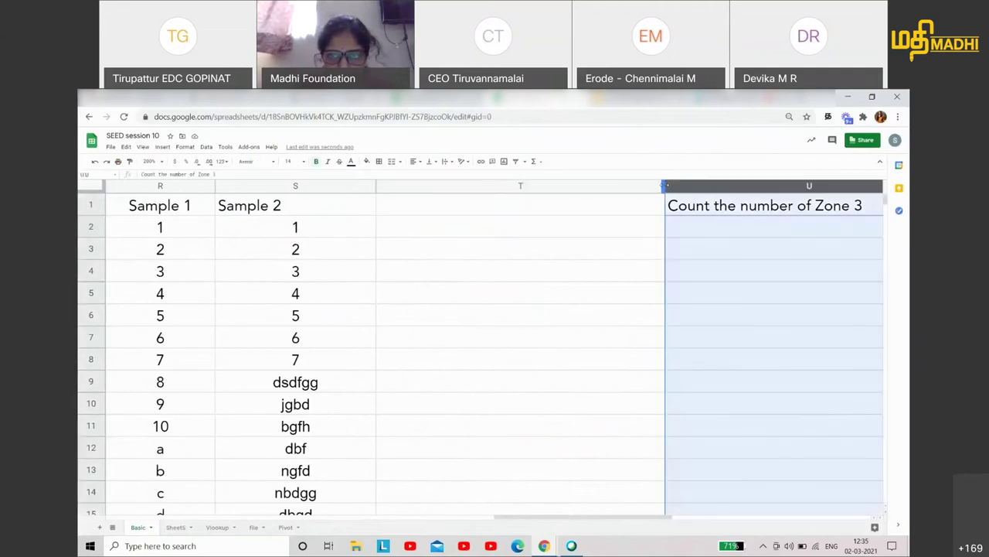
{"action": "scroll", "coordinate": [549, 205], "scroll_direction": "left", "scroll_amount": 10}
Widen the Sample 1 column and head column T 'Check'
{"action": "scroll", "coordinate": [550, 205], "scroll_direction": "right", "scroll_amount": 5}
{"action": "scroll", "coordinate": [550, 205], "scroll_direction": "right", "scroll_amount": 3}
{"action": "scroll", "coordinate": [550, 204], "scroll_direction": "right", "scroll_amount": 1}
{"action": "left_click", "coordinate": [527, 190]}
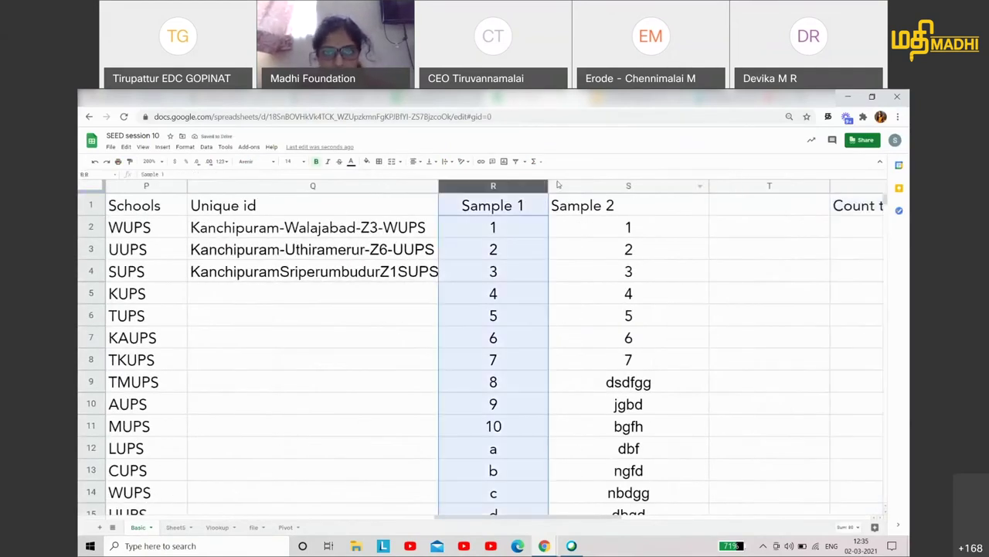
{"action": "left_click_drag", "start_coordinate": [548, 185], "coordinate": [565, 186]}
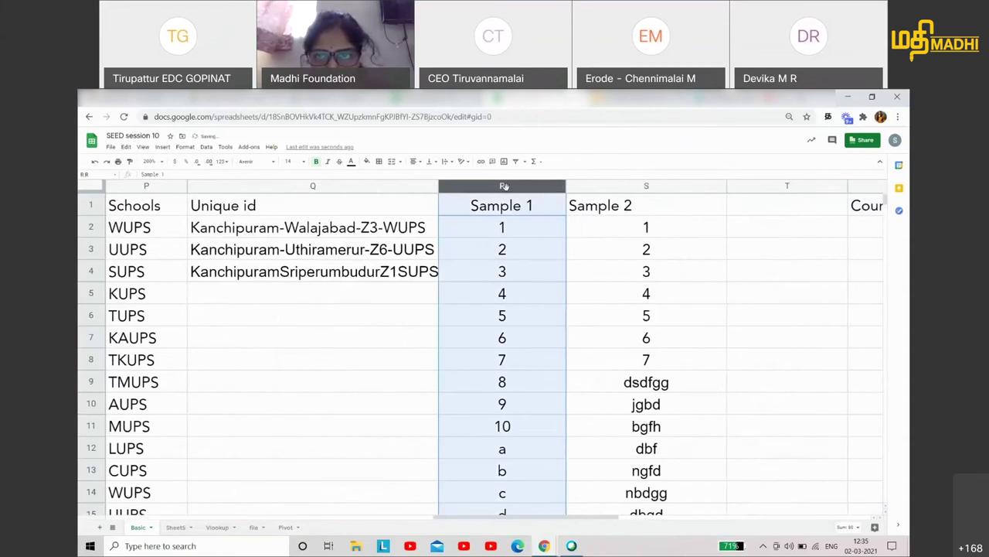
{"action": "left_click", "coordinate": [740, 225]}
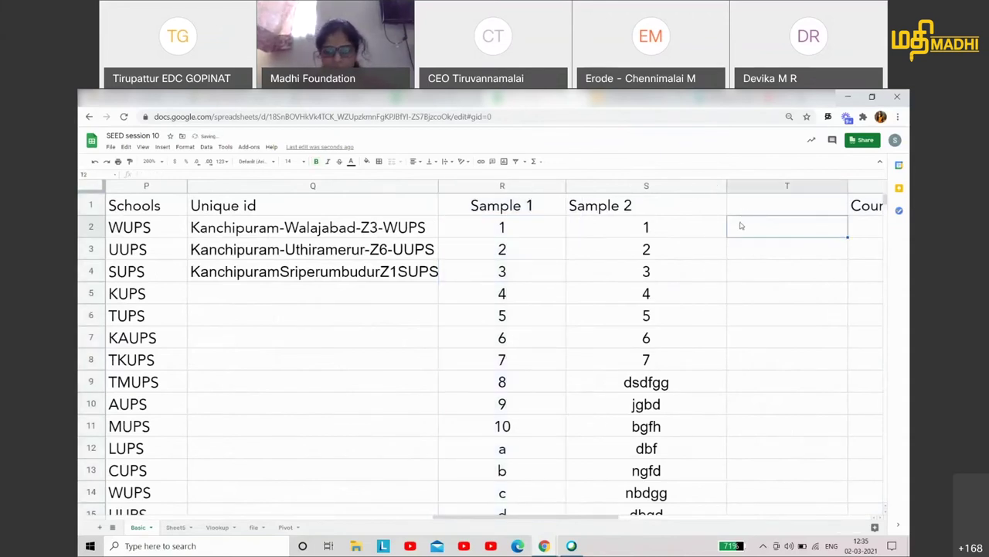
{"action": "key", "text": "Up"}
{"action": "type", "text": "Check"}
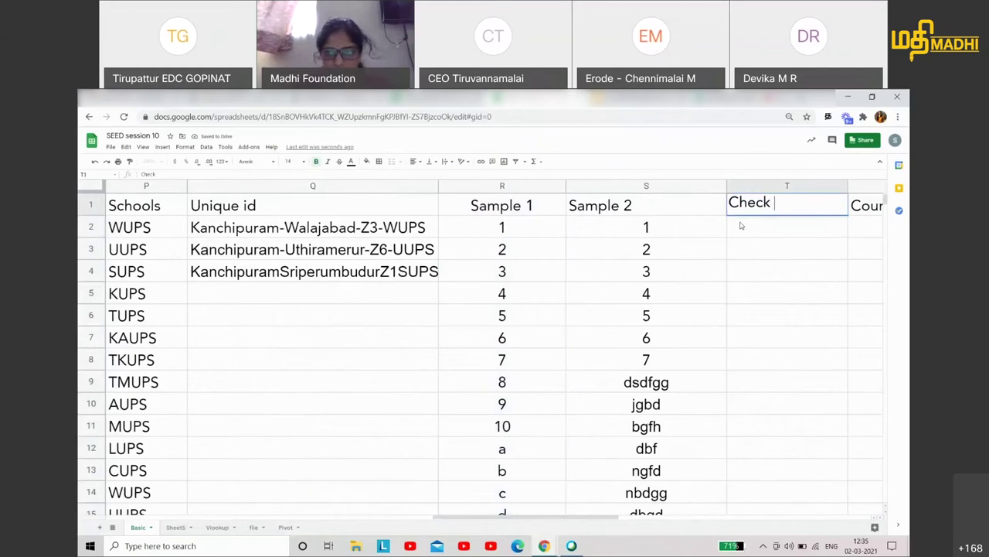
{"action": "key", "text": "Return"}
Enter =R2=S2 in T2 to compare Sample 1 with Sample 2, returning TRUE
{"action": "type", "text": "="}
{"action": "left_click", "coordinate": [504, 233]}
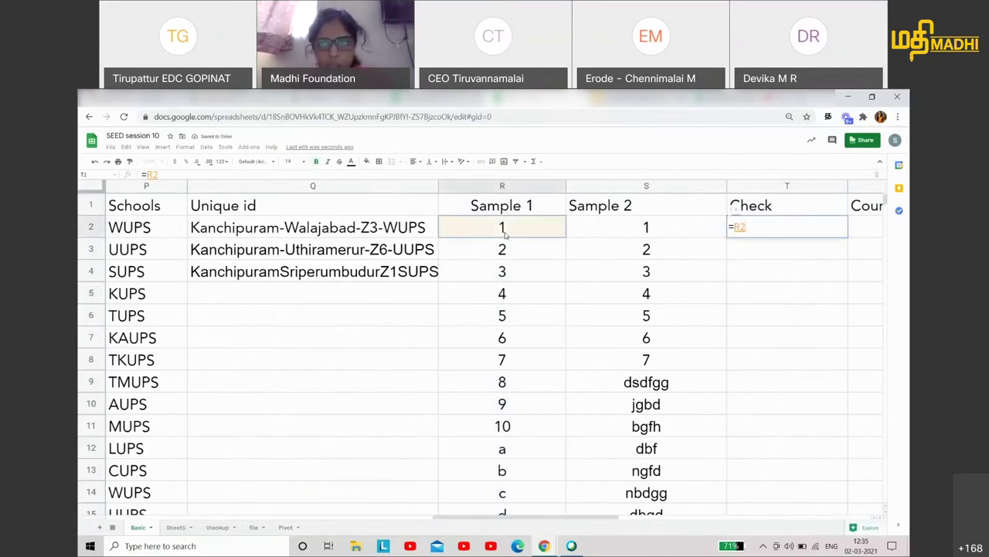
{"action": "type", "text": "="}
{"action": "left_click", "coordinate": [632, 229]}
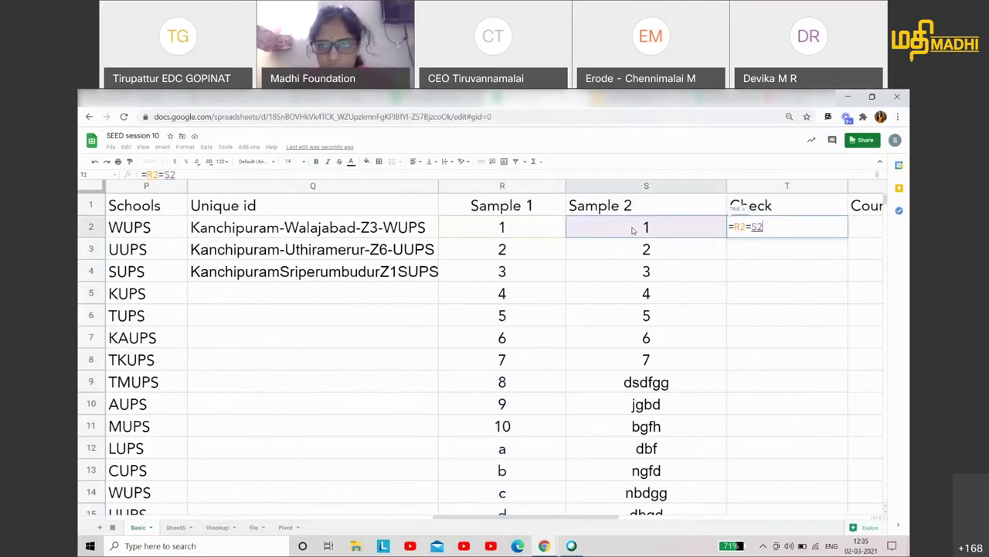
{"action": "key", "text": "Return"}
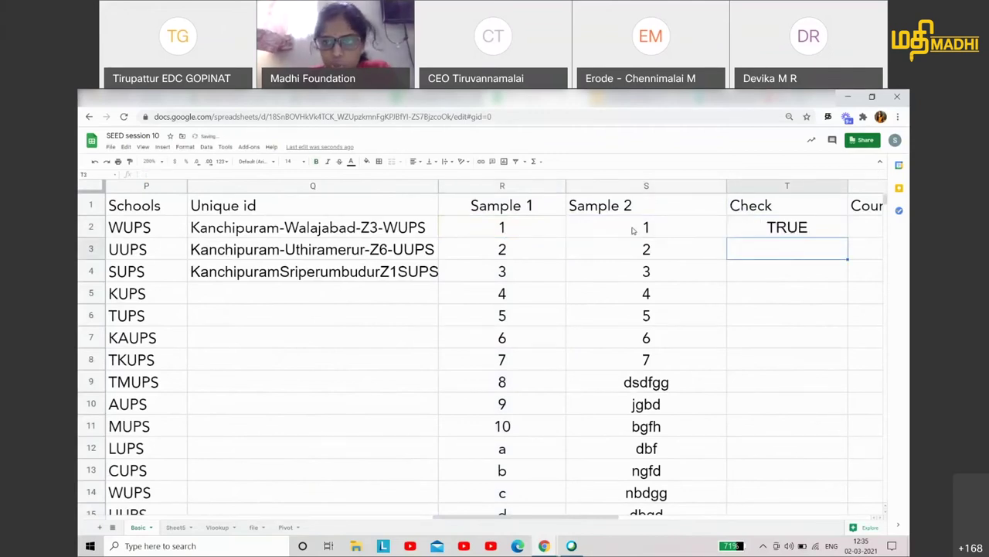
{"action": "left_click", "coordinate": [527, 239]}
{"action": "left_click", "coordinate": [619, 232]}
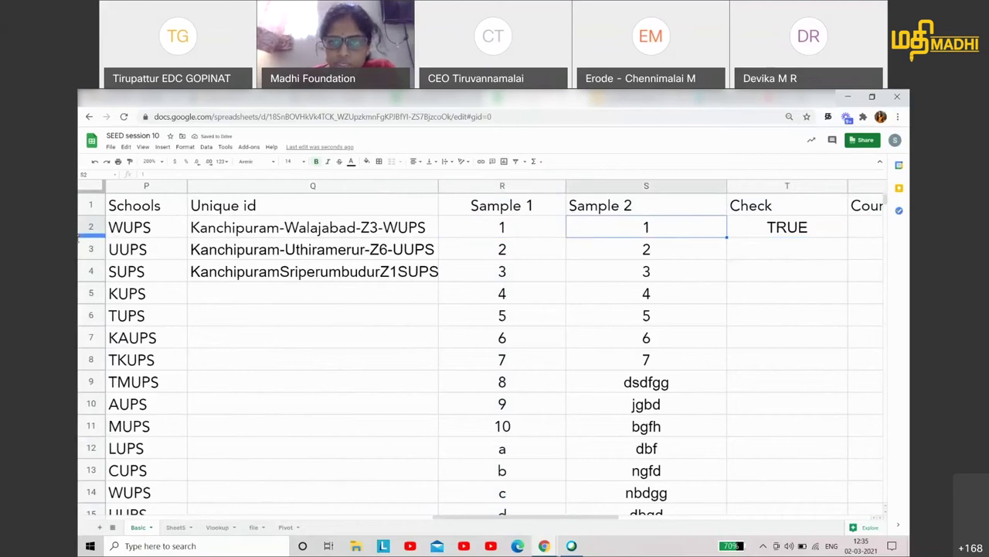
{"action": "left_click", "coordinate": [824, 221]}
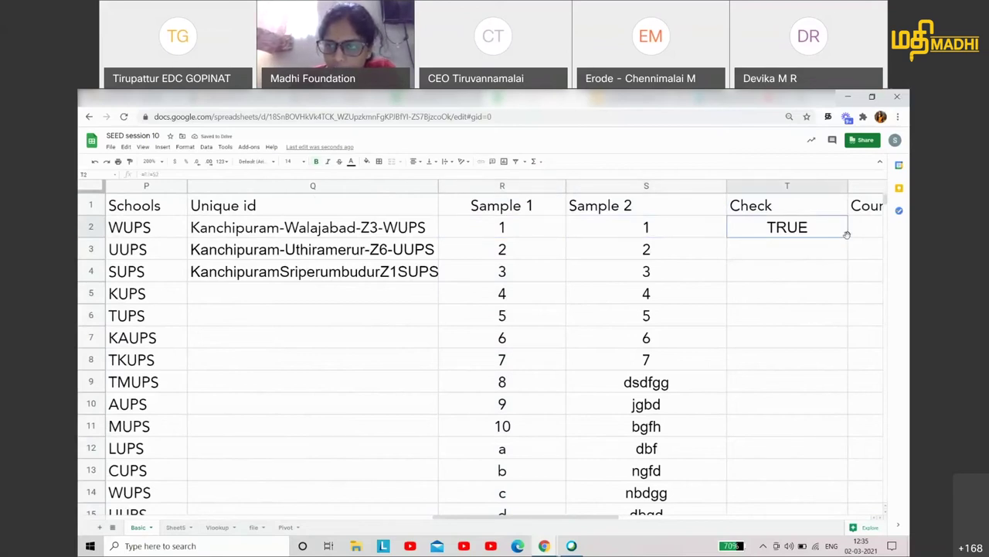
Fill =R2=S2 from T2 down to T9, giving TRUE in rows 2–8 and FALSE in T9
{"action": "left_click_drag", "start_coordinate": [846, 238], "coordinate": [827, 372]}
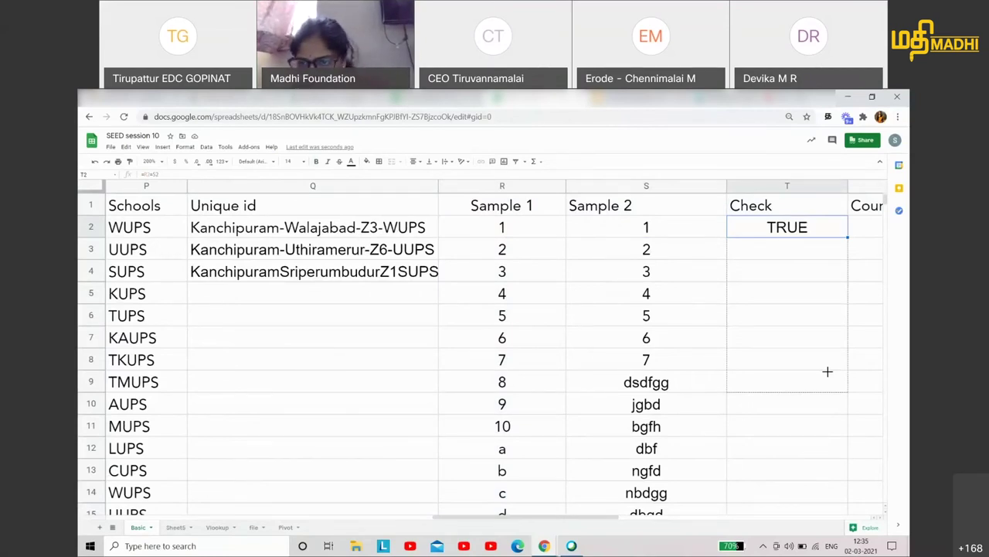
{"action": "left_click_drag", "start_coordinate": [829, 376], "coordinate": [829, 375]}
{"action": "left_click", "coordinate": [794, 382]}
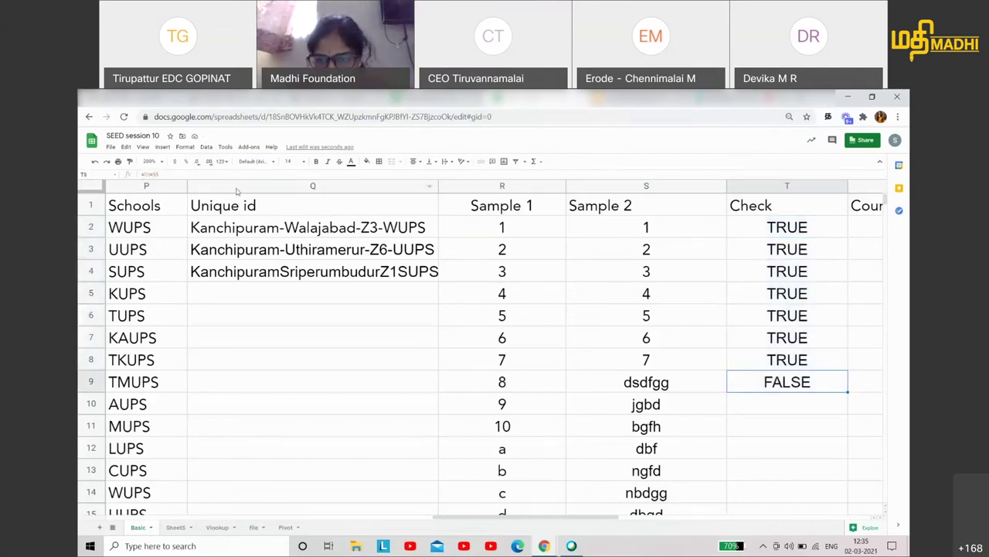
{"action": "left_click", "coordinate": [832, 357]}
{"action": "key", "text": "ctrl+Up"}
{"action": "key", "text": "ctrl+shift+Down"}
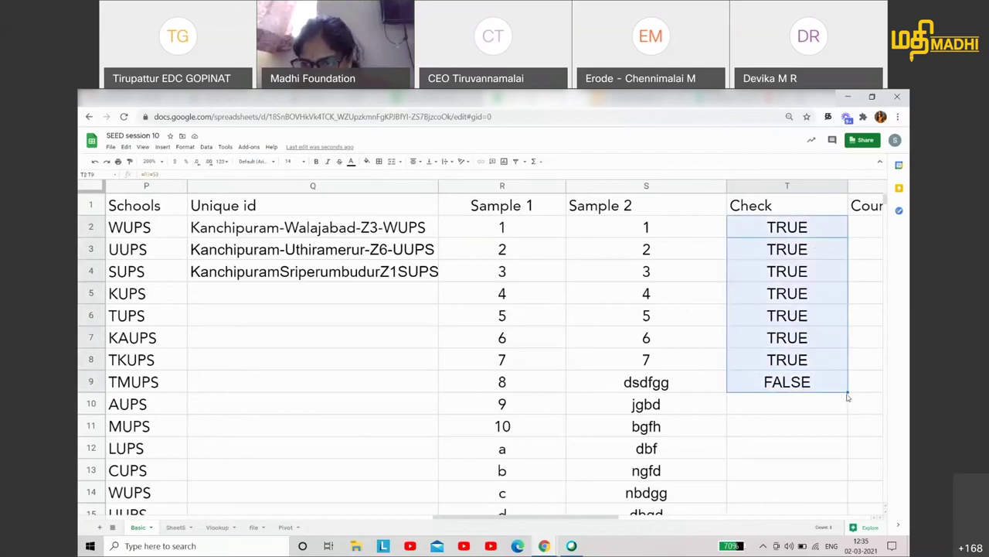
{"action": "left_click_drag", "start_coordinate": [846, 396], "coordinate": [788, 492]}
{"action": "left_click", "coordinate": [788, 338]}
{"action": "left_click", "coordinate": [799, 214]}
{"action": "key", "text": "alt+Tab"}
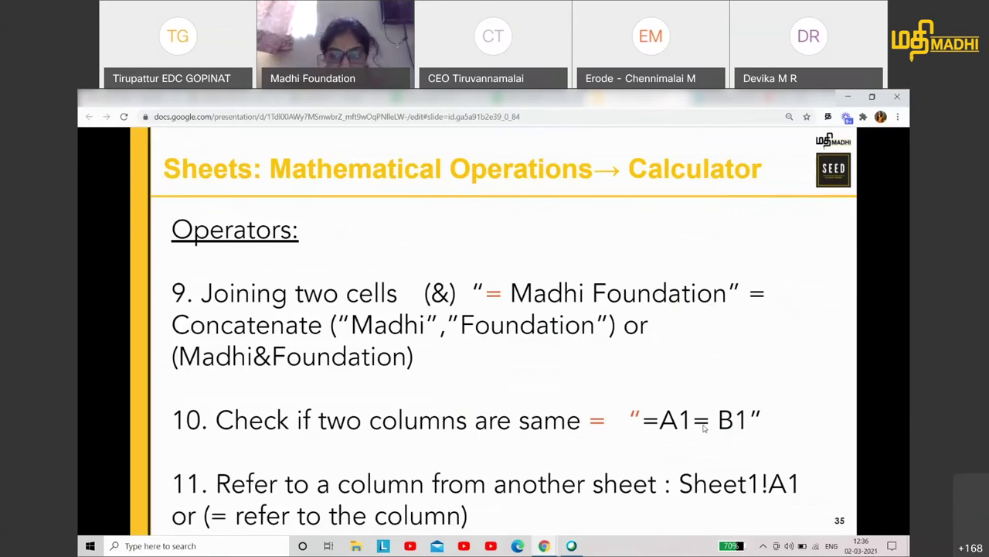
{"action": "left_click", "coordinate": [552, 97]}
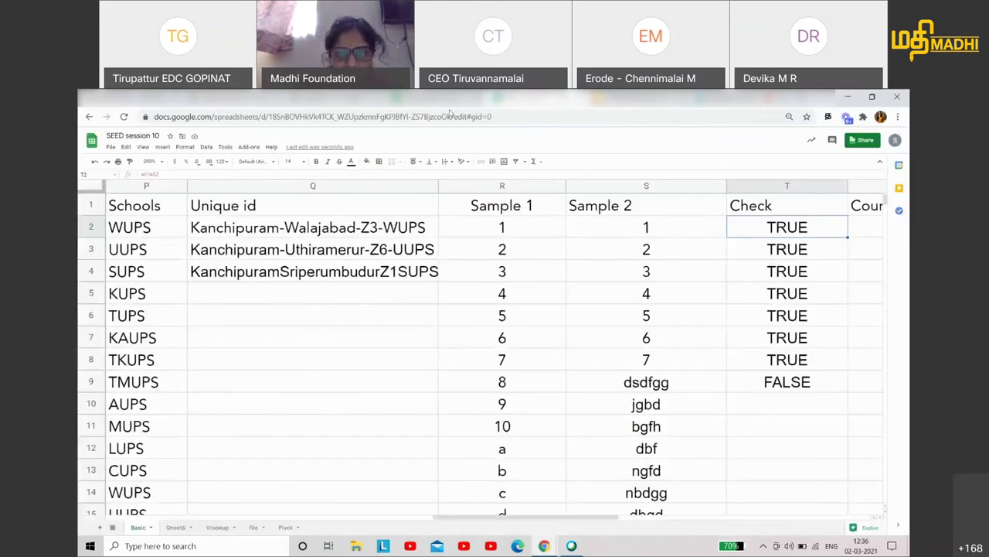
On Sheet5, delete the POW formulas in column A and B1, then begin a formula in A1
{"action": "left_click", "coordinate": [178, 526]}
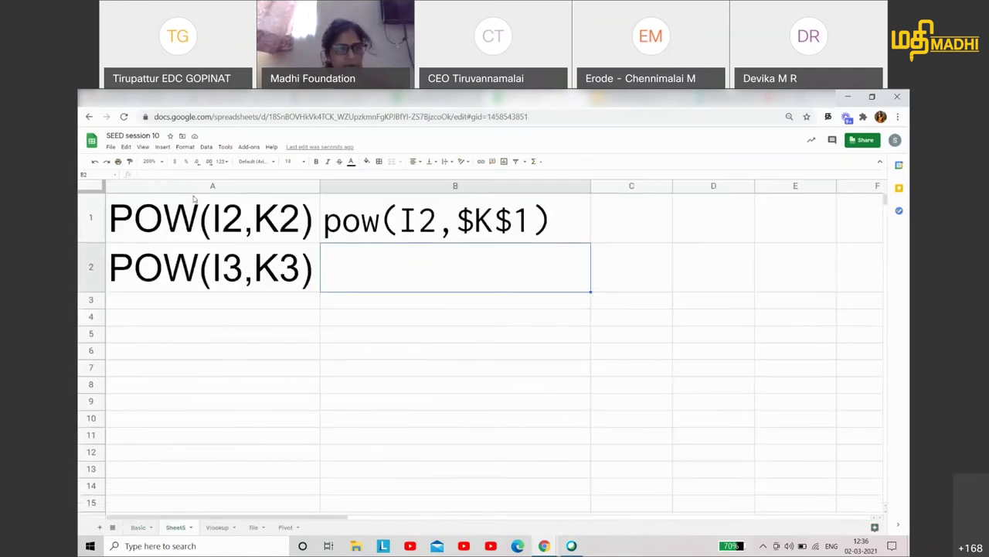
{"action": "left_click", "coordinate": [197, 188]}
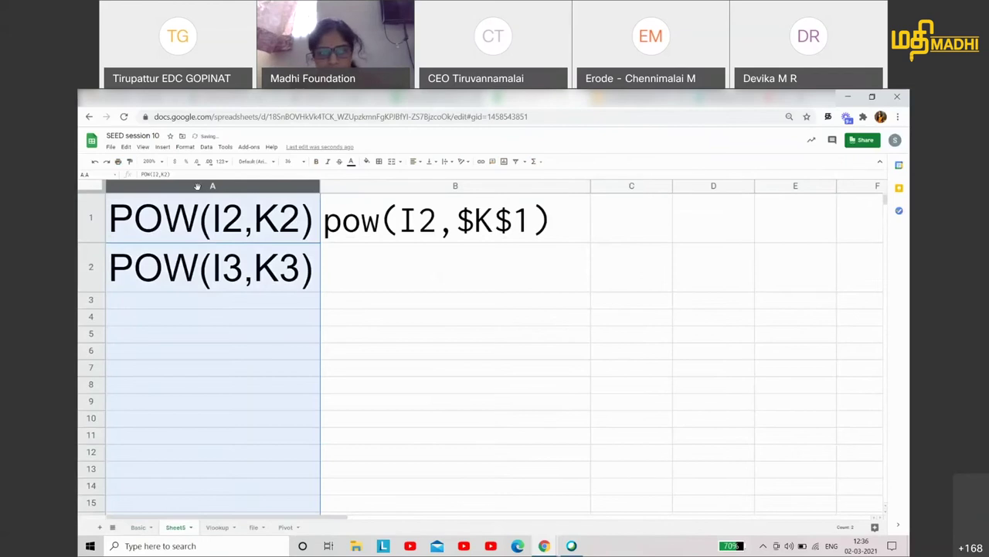
{"action": "key", "text": "Delete"}
{"action": "left_click", "coordinate": [356, 186]}
{"action": "key", "text": "Delete"}
{"action": "left_click", "coordinate": [245, 229]}
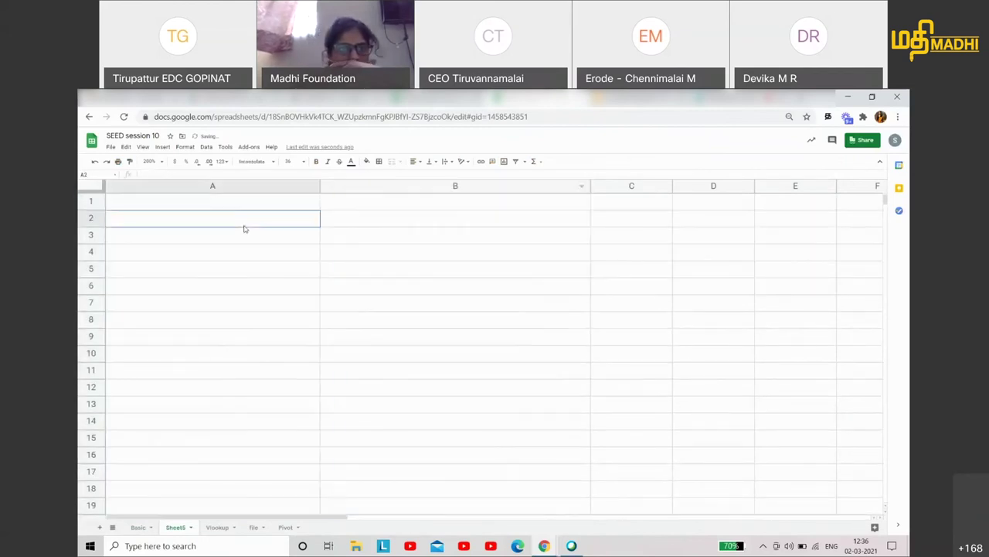
{"action": "left_click", "coordinate": [229, 209]}
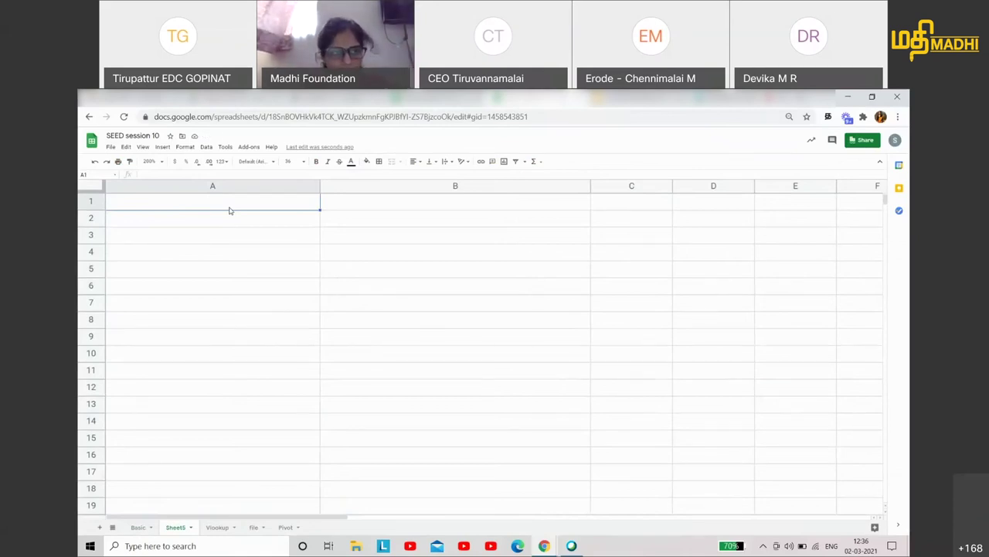
{"action": "type", "text": "="}
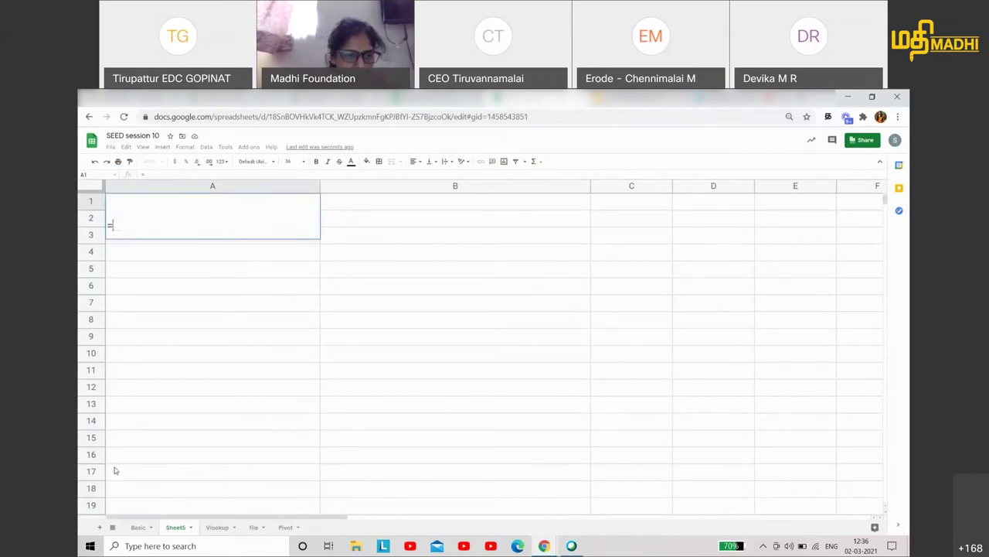
Reference Basic!R2 from Sheet5's A1 and set the text to font size 36
{"action": "left_click", "coordinate": [138, 526]}
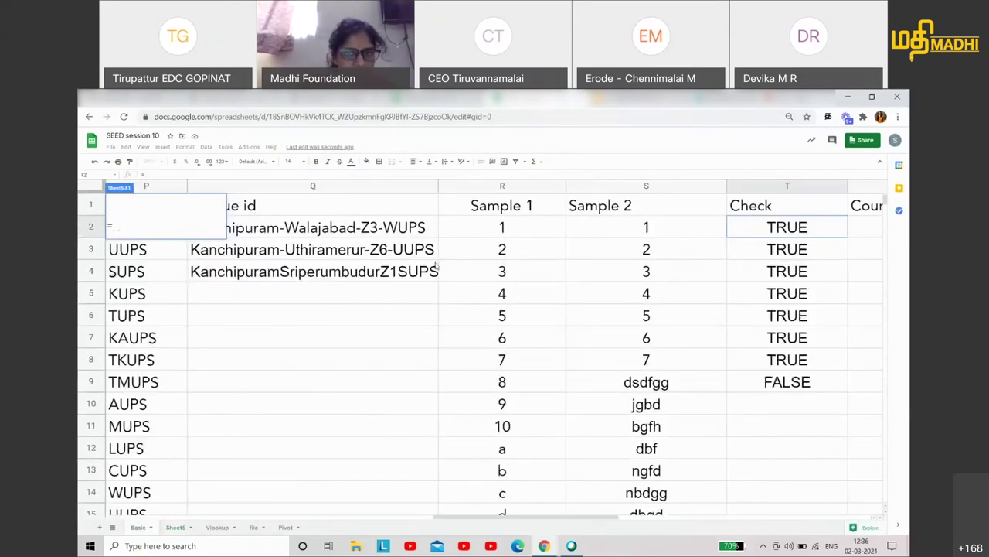
{"action": "left_click", "coordinate": [482, 226]}
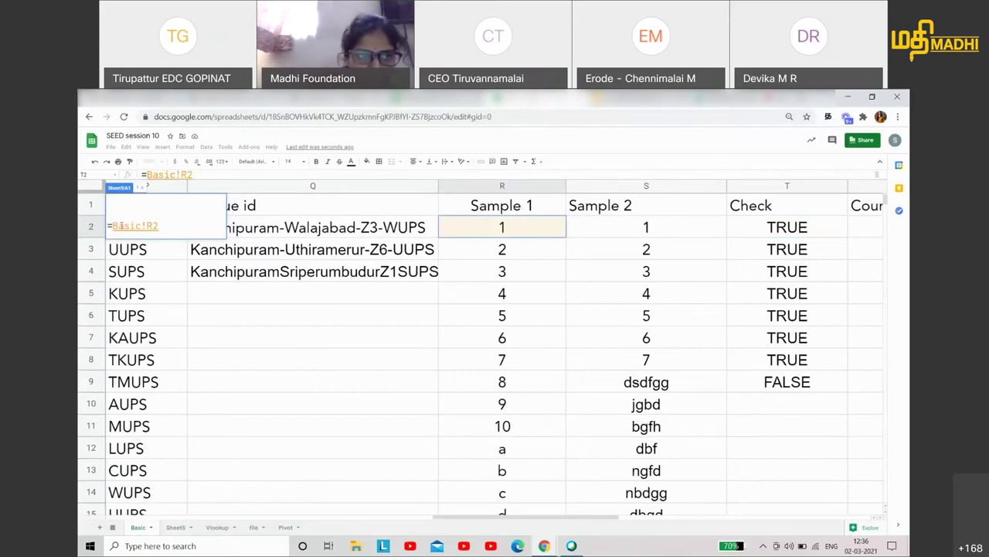
{"action": "left_click_drag", "start_coordinate": [168, 226], "coordinate": [107, 225]}
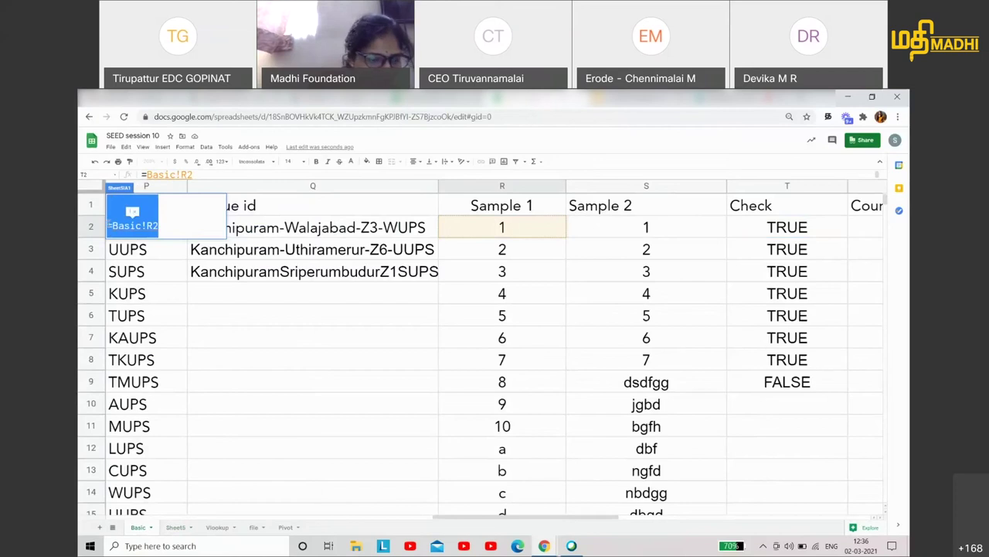
{"action": "left_click", "coordinate": [298, 161]}
{"action": "left_click", "coordinate": [288, 304]}
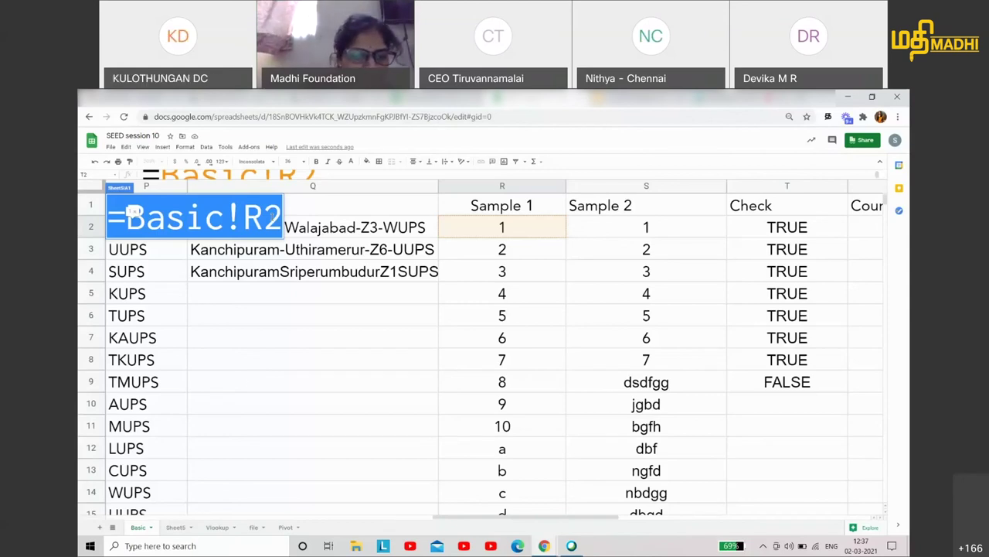
{"action": "left_click", "coordinate": [177, 529]}
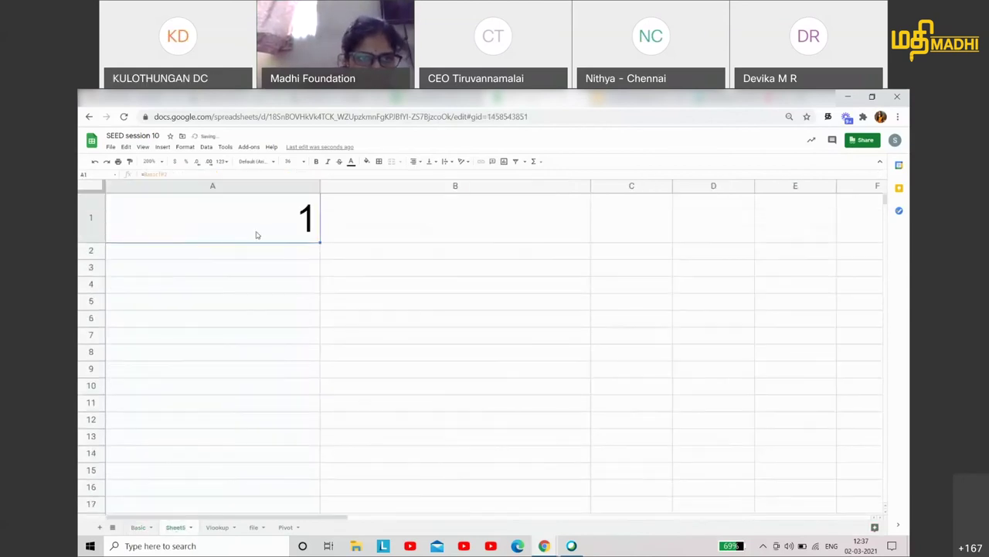
Highlight the Basic! part of A1's =Basic!R2 formula and show the Basic sheet
{"action": "double_click", "coordinate": [174, 528]}
{"action": "left_click", "coordinate": [202, 359]}
{"action": "left_click", "coordinate": [201, 220]}
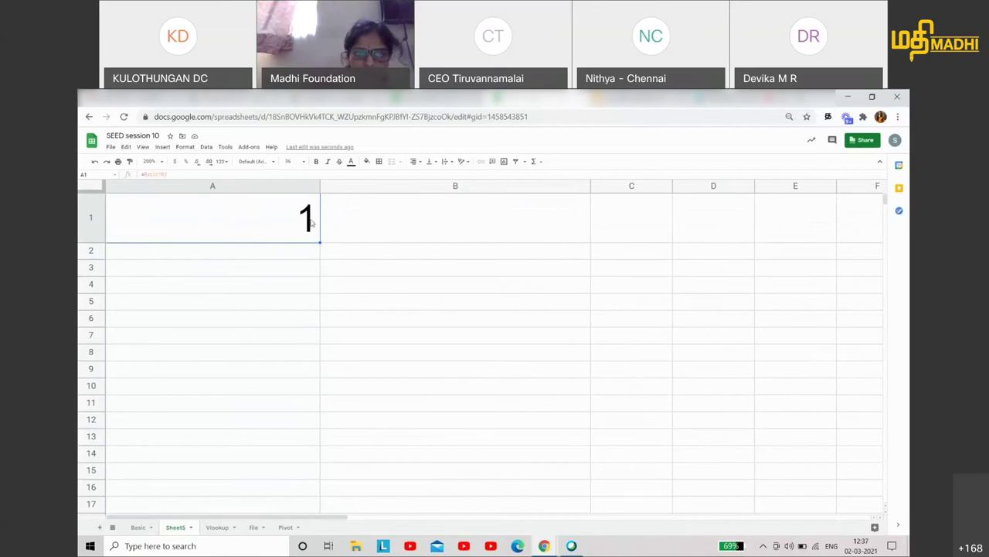
{"action": "left_click", "coordinate": [145, 174]}
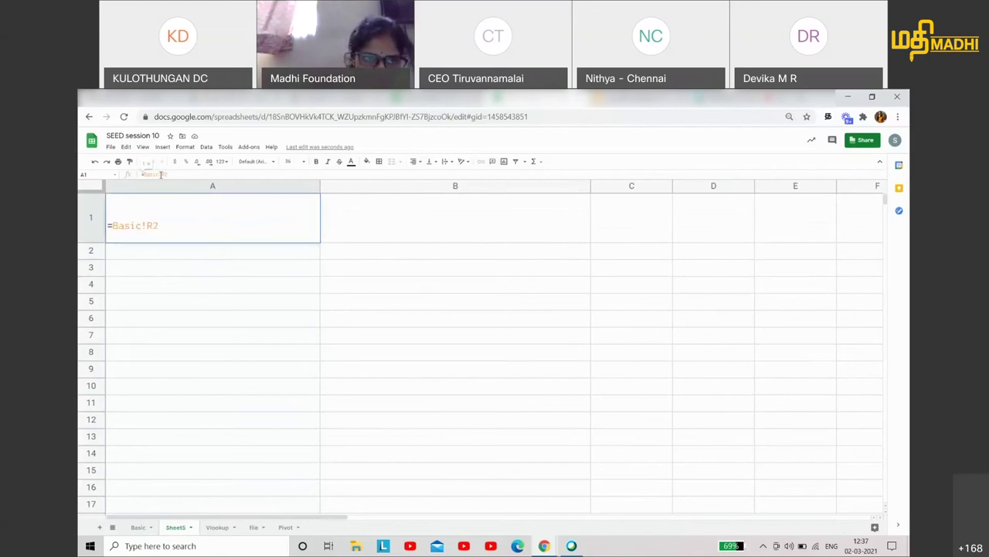
{"action": "left_click_drag", "start_coordinate": [160, 174], "coordinate": [141, 174]}
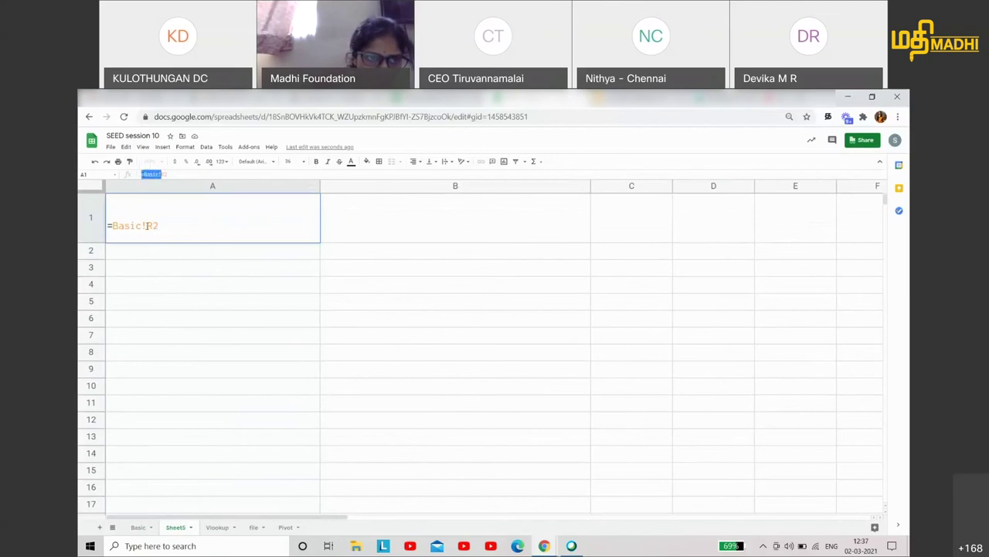
{"action": "left_click_drag", "start_coordinate": [147, 225], "coordinate": [113, 225]}
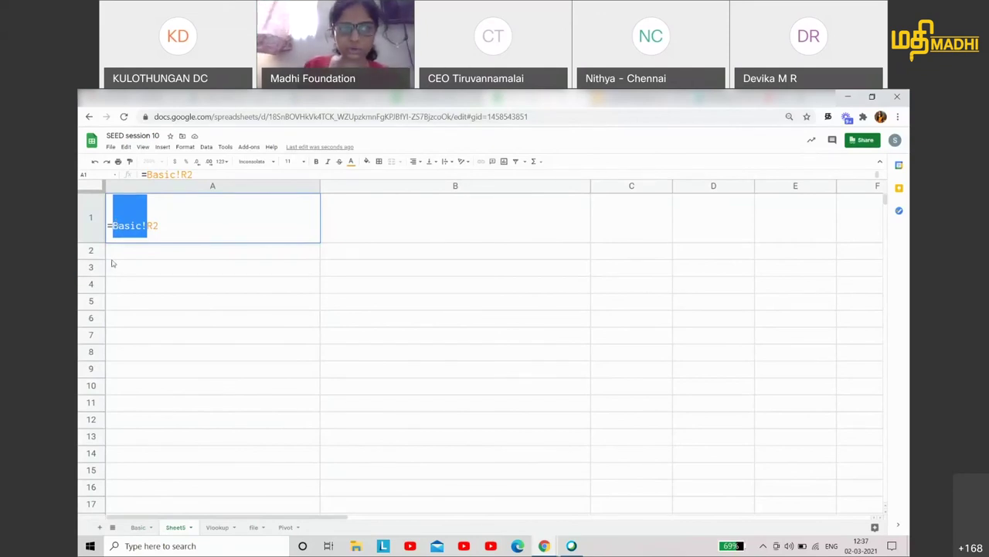
{"action": "left_click", "coordinate": [136, 529]}
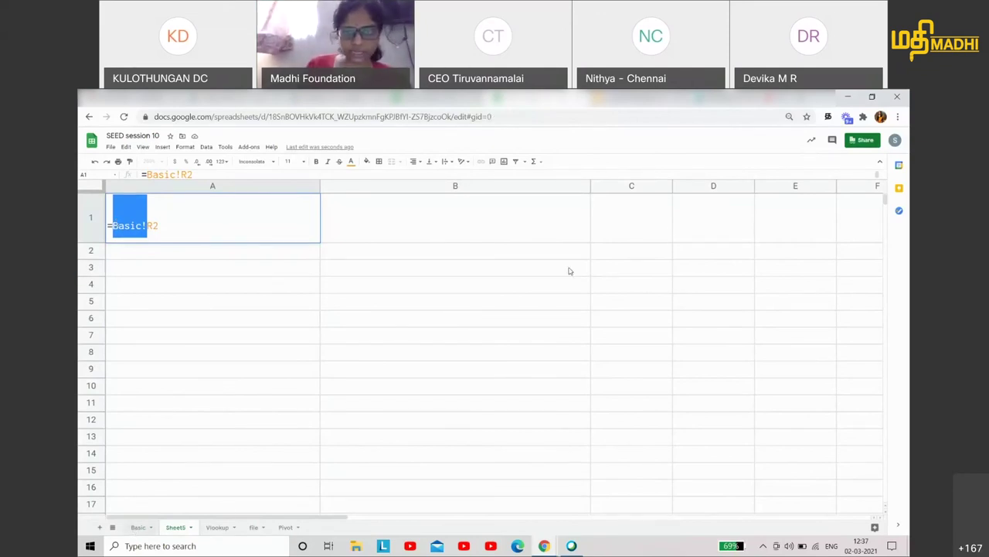
Copy A1's =Basic!R2 down to row 15, pulling 1–10 and a–e, then begin a formula in B1
{"action": "left_click", "coordinate": [532, 232]}
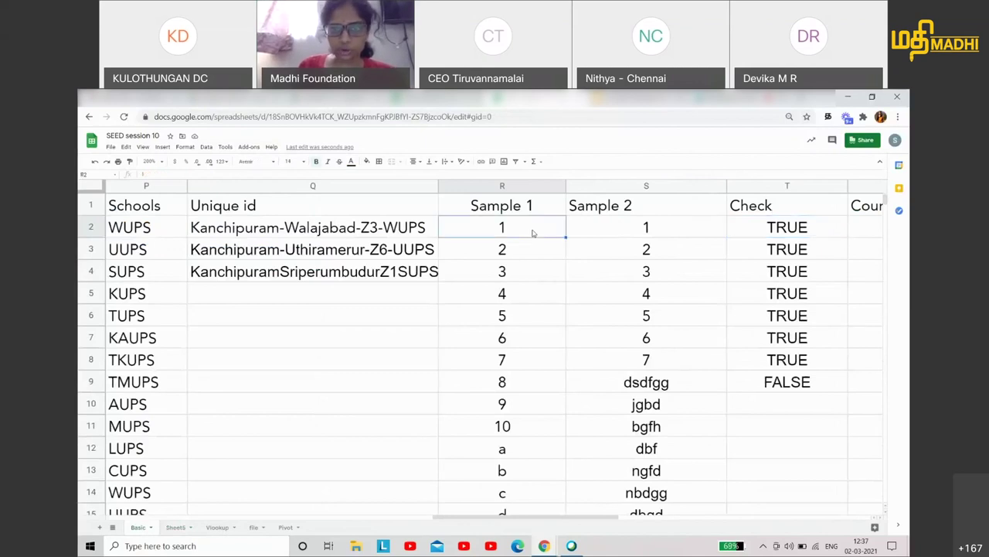
{"action": "left_click", "coordinate": [180, 526]}
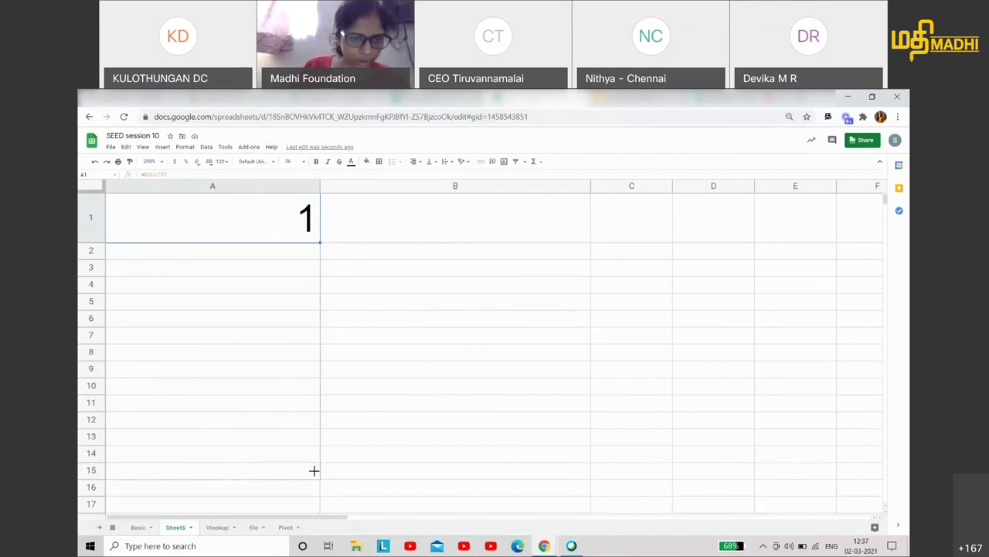
{"action": "left_click_drag", "start_coordinate": [314, 469], "coordinate": [316, 484]}
{"action": "left_click", "coordinate": [307, 268]}
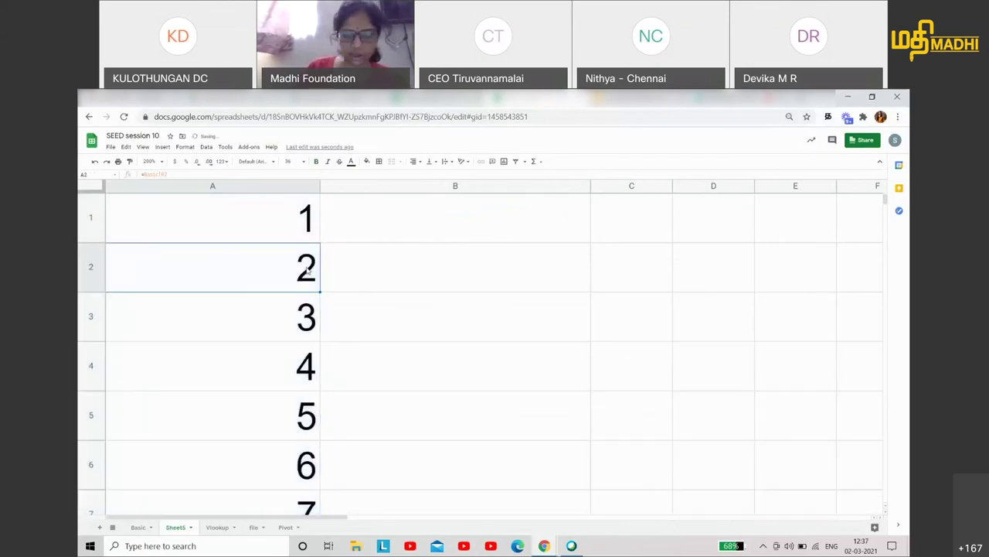
{"action": "key", "text": "Down"}
{"action": "key", "text": "Down"}
{"action": "key", "text": "Down"}
{"action": "key", "text": "Down"}
{"action": "key", "text": "Down"}
{"action": "key", "text": "Down"}
{"action": "key", "text": "Down"}
{"action": "key", "text": "Down"}
{"action": "key", "text": "Down"}
{"action": "key", "text": "Down"}
{"action": "key", "text": "Down"}
{"action": "key", "text": "Down"}
{"action": "key", "text": "Down"}
{"action": "key", "text": "Down"}
{"action": "key", "text": "Down"}
{"action": "key", "text": "Up"}
{"action": "key", "text": "Up"}
{"action": "key", "text": "Up"}
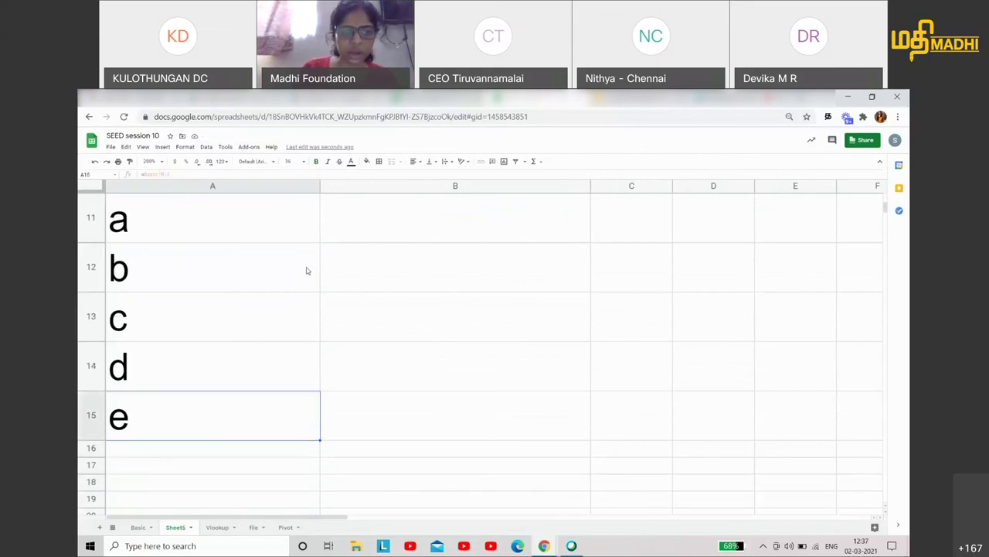
{"action": "key", "text": "Up"}
{"action": "key", "text": "Up"}
{"action": "key", "text": "Up"}
{"action": "key", "text": "Up"}
{"action": "key", "text": "Up"}
{"action": "key", "text": "Up"}
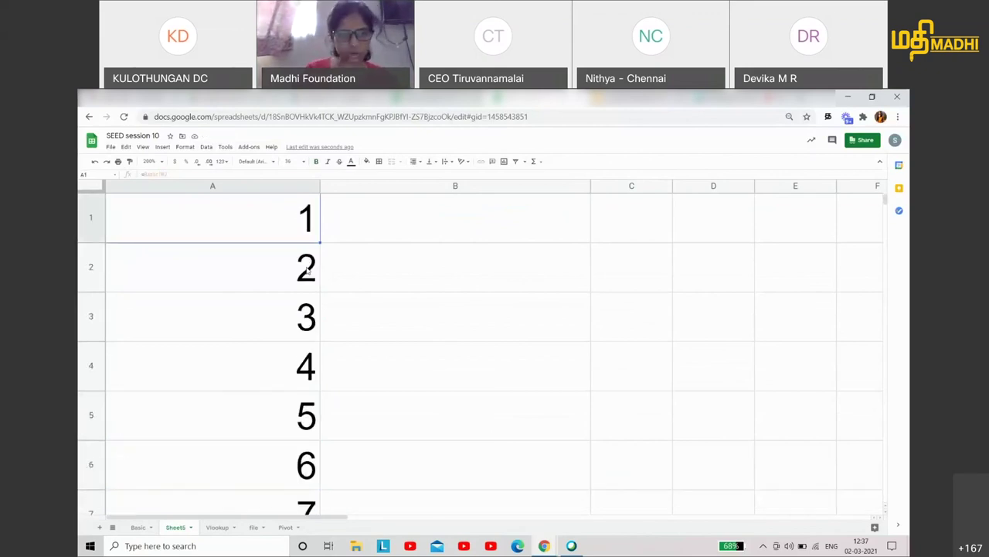
{"action": "left_click", "coordinate": [380, 230]}
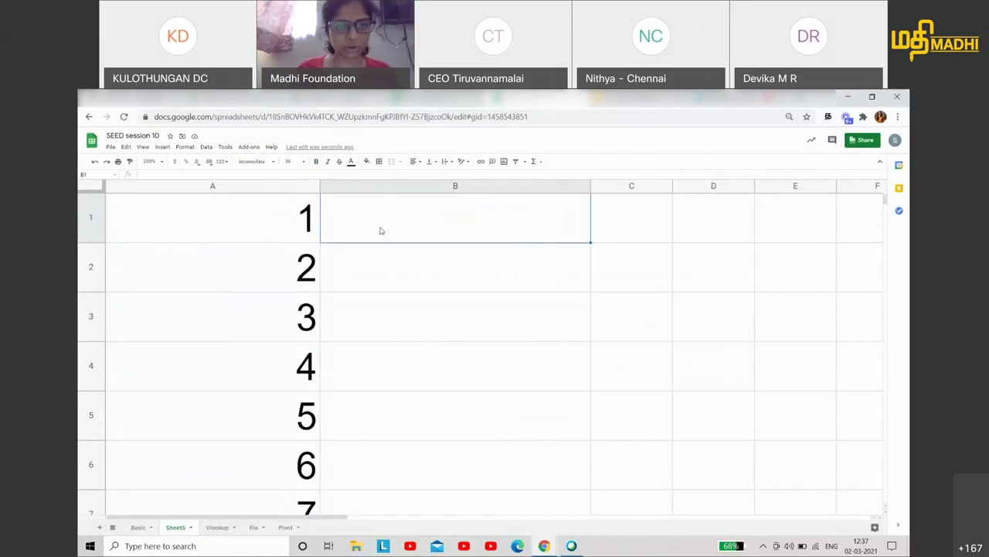
{"action": "type", "text": "="}
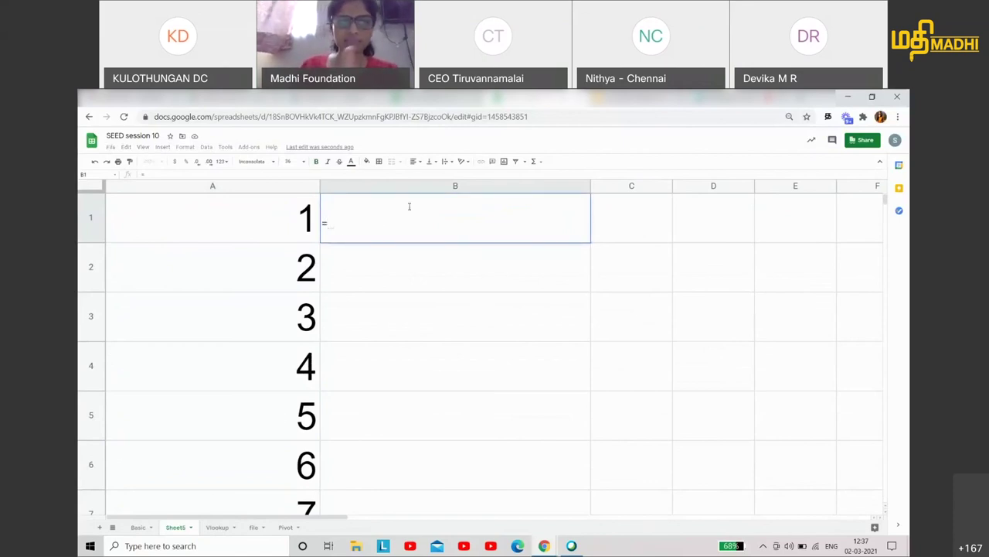
Enter =Basic!S2 in Sheet5's B1 so it shows the Sample 2 value 1
{"action": "left_click", "coordinate": [137, 527]}
{"action": "left_click", "coordinate": [615, 232]}
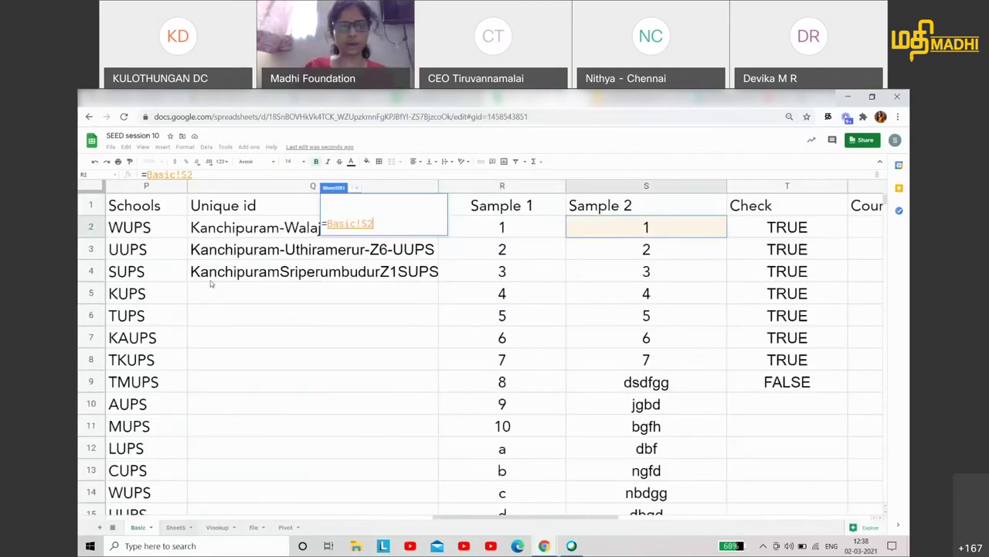
{"action": "left_click", "coordinate": [184, 528]}
{"action": "key", "text": "Return"}
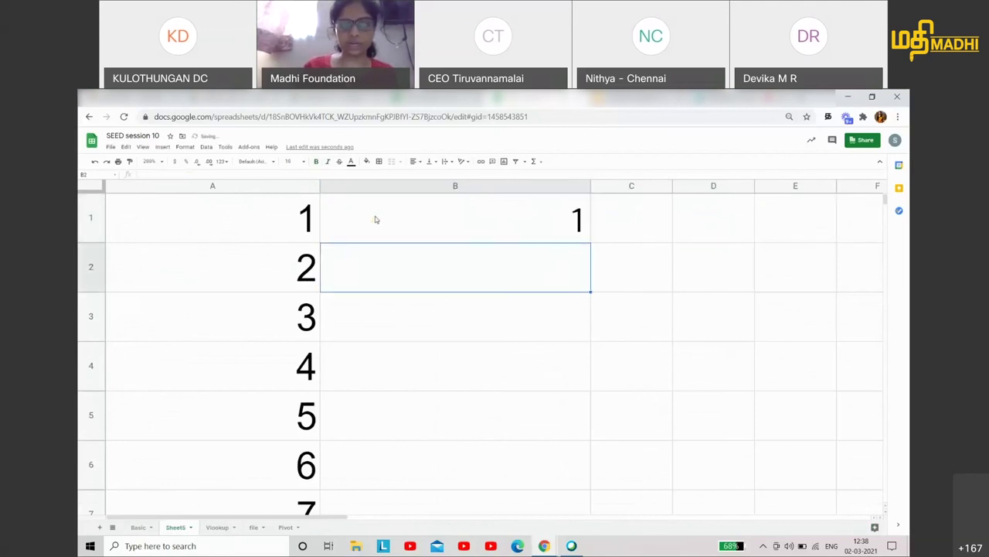
{"action": "left_click", "coordinate": [501, 206]}
{"action": "left_click", "coordinate": [536, 97]}
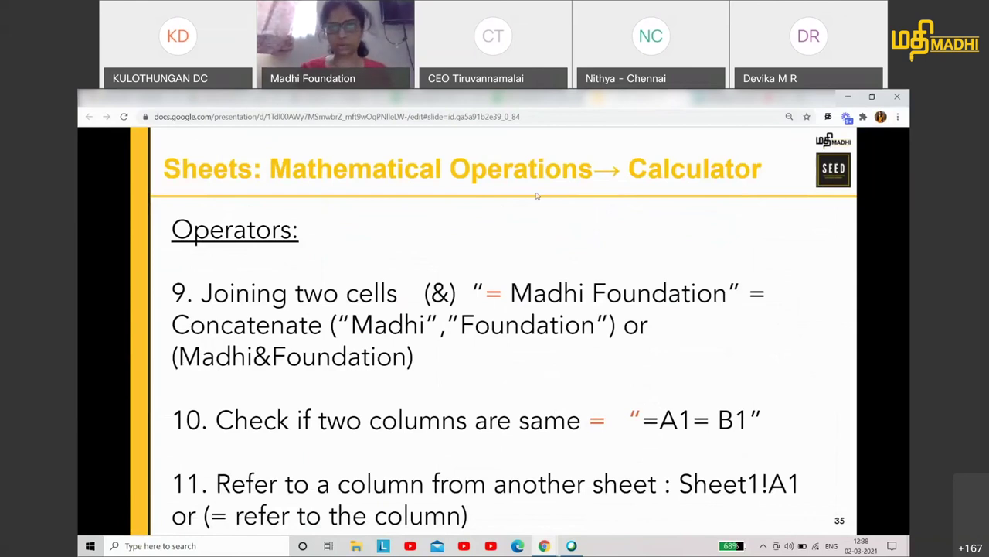
Glance over the spreadsheet, then advance the slides to slide 37's computers-to-replace practice (=G2-H2)
{"action": "left_click", "coordinate": [640, 98]}
{"action": "scroll", "coordinate": [451, 294], "scroll_direction": "down", "scroll_amount": 3}
{"action": "scroll", "coordinate": [451, 294], "scroll_direction": "up", "scroll_amount": 3}
{"action": "left_click", "coordinate": [535, 98]}
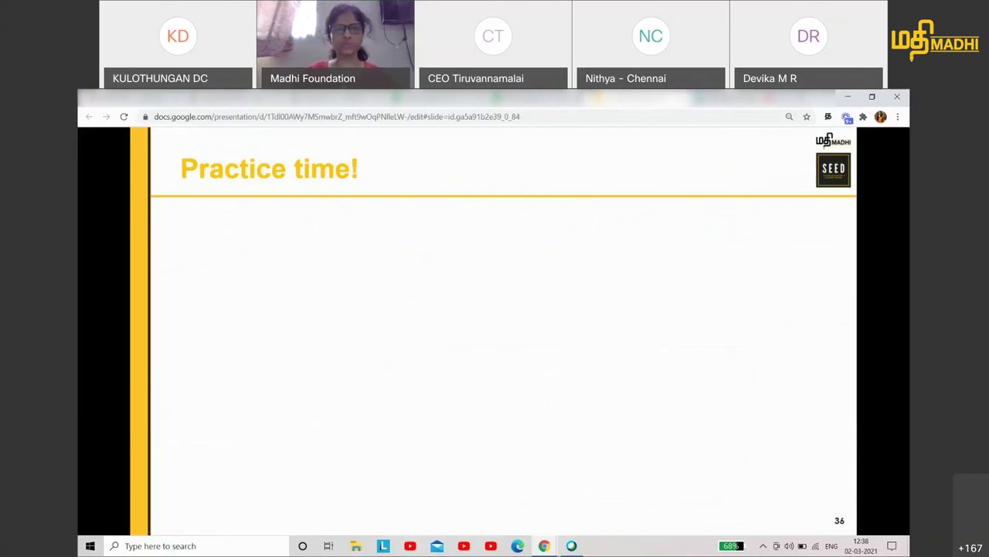
{"action": "key", "text": "Right"}
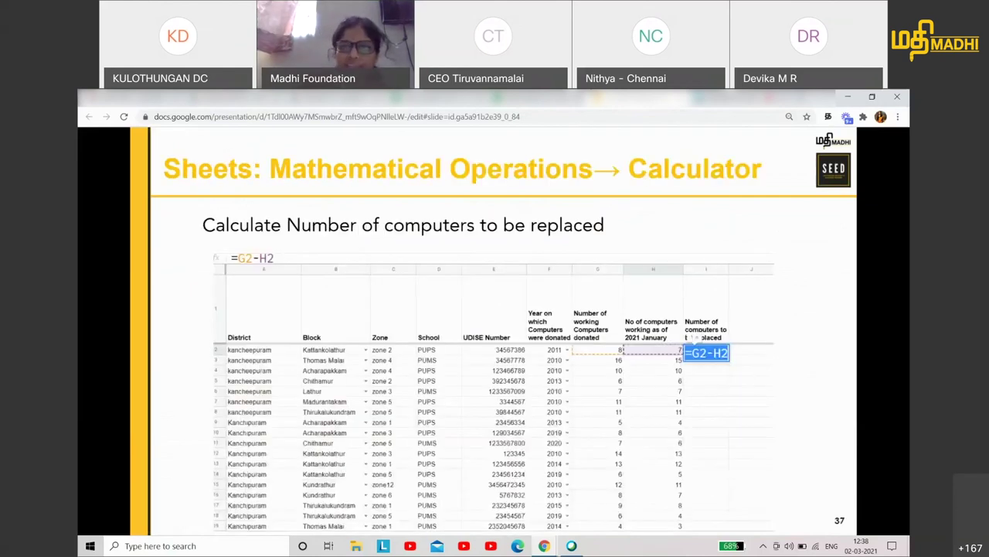